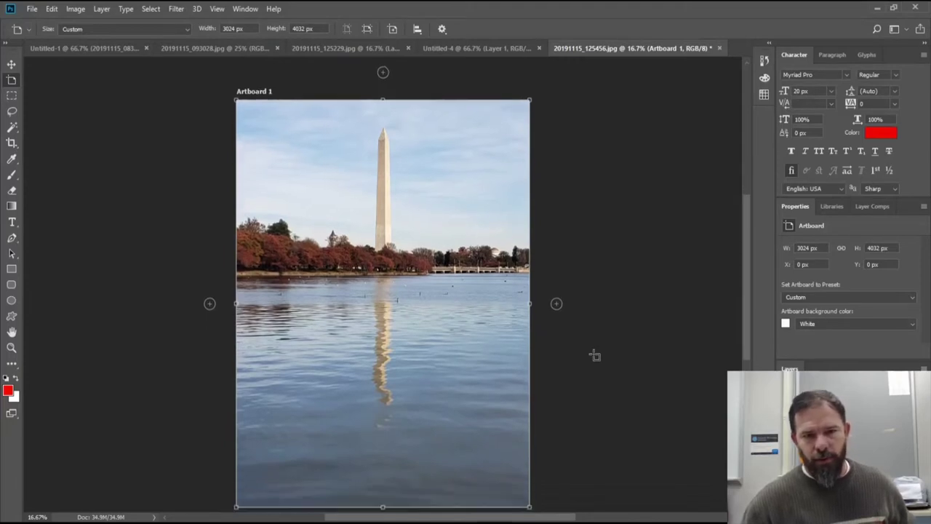
- Add four blank artboards: one to the right of the photo artboard, one below that, and two more continuing leftward along the second row
left_click(557, 294)
scroll(486, 368, "down", 1)
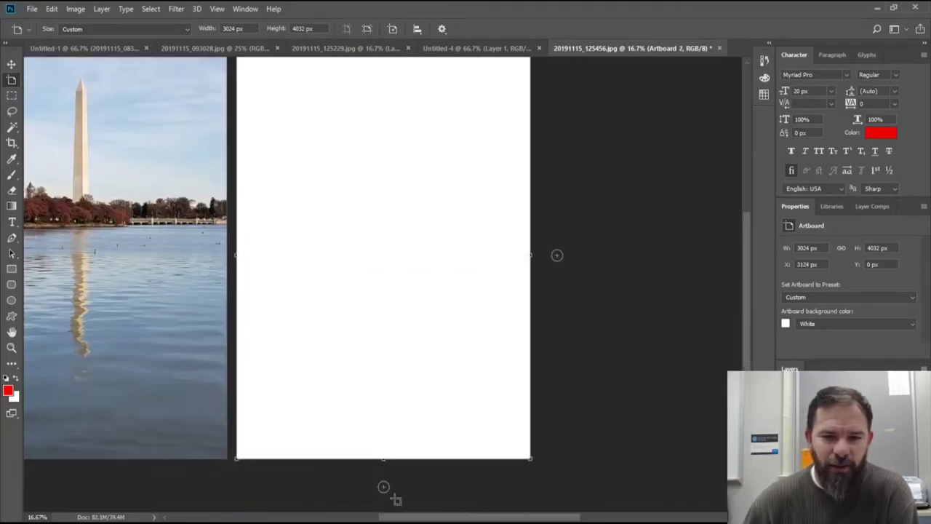
left_click(384, 487)
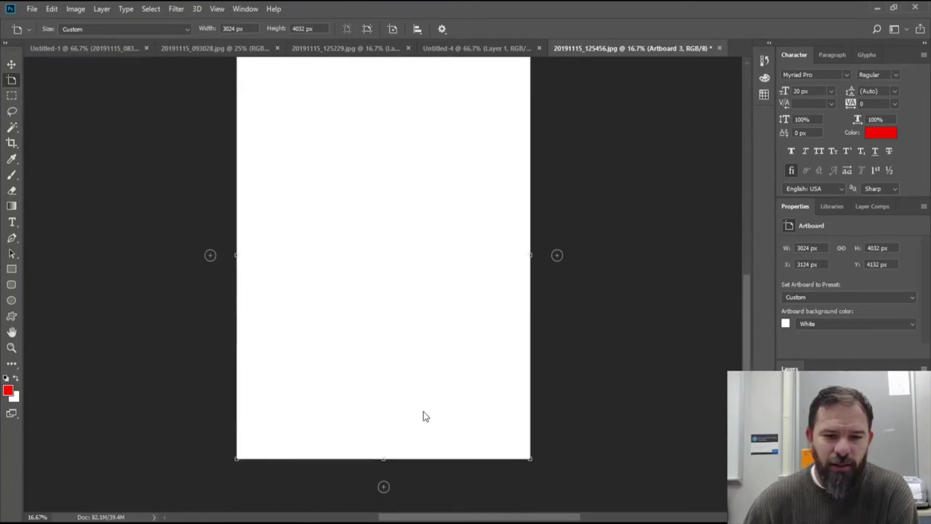
left_click(210, 256)
left_click(210, 256)
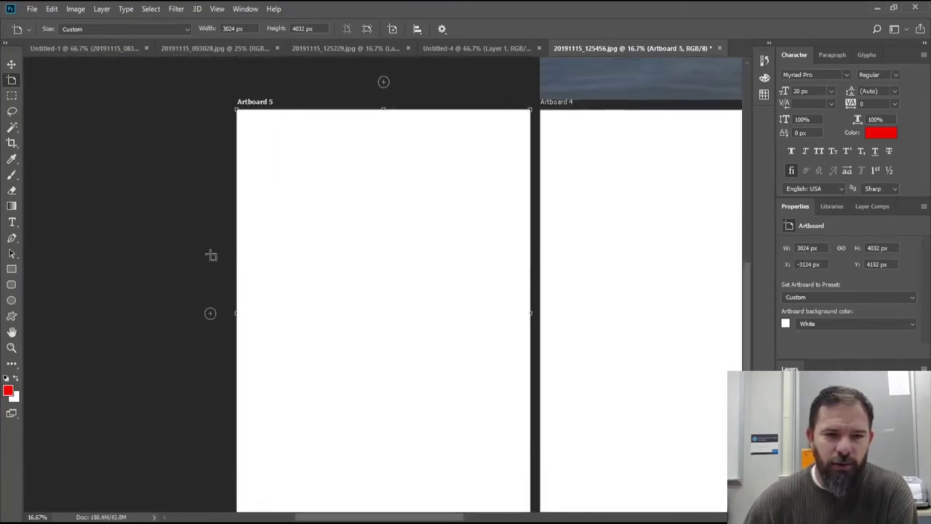
- Add a third row of three blank artboards, starting below Artboard 5 and continuing to the right
scroll(376, 252, "down", 5)
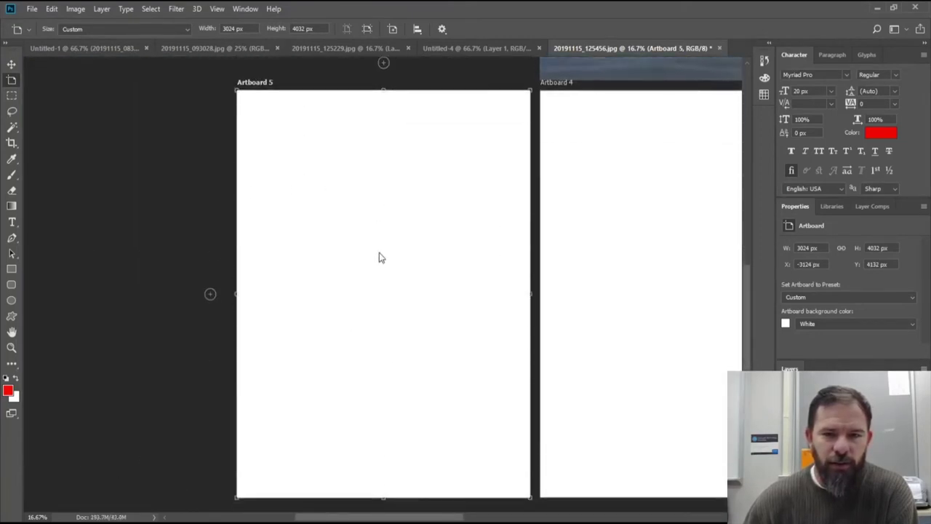
scroll(380, 263, "down", 1)
left_click(382, 303)
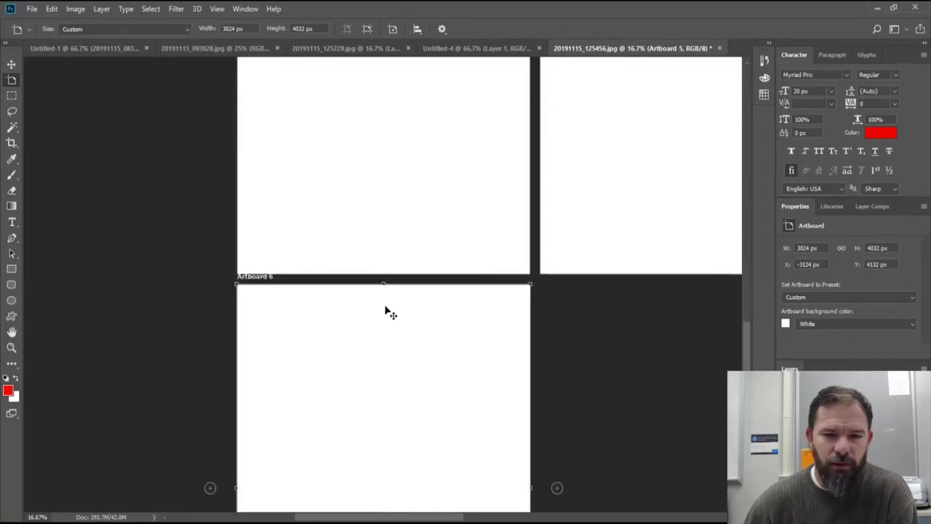
left_click(557, 71)
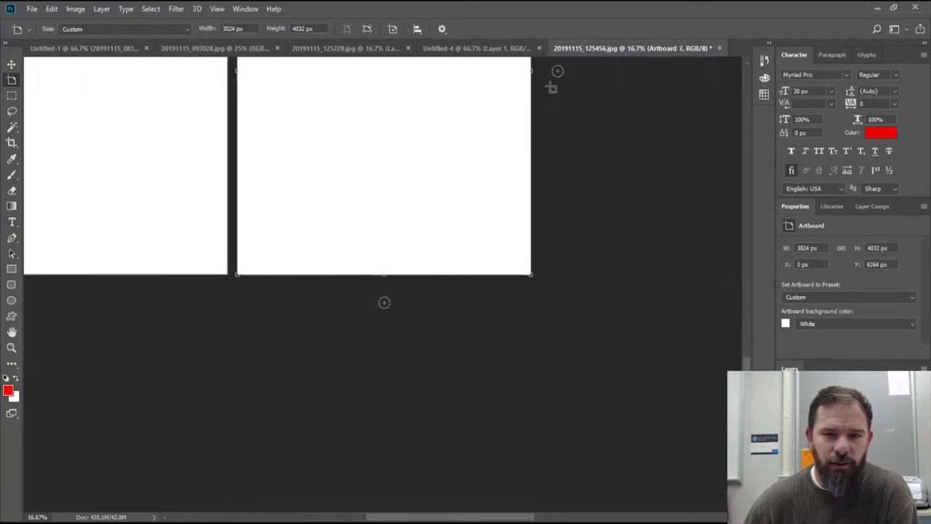
left_click(557, 71)
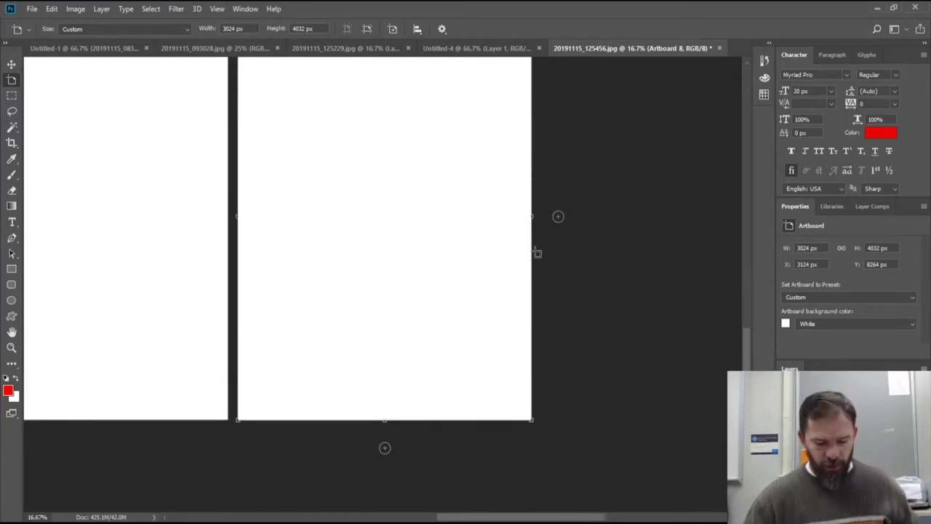
- Move Artboard 5 up and to the left, out of the grid, to about X -4636 px, Y 2116 px
key("v")
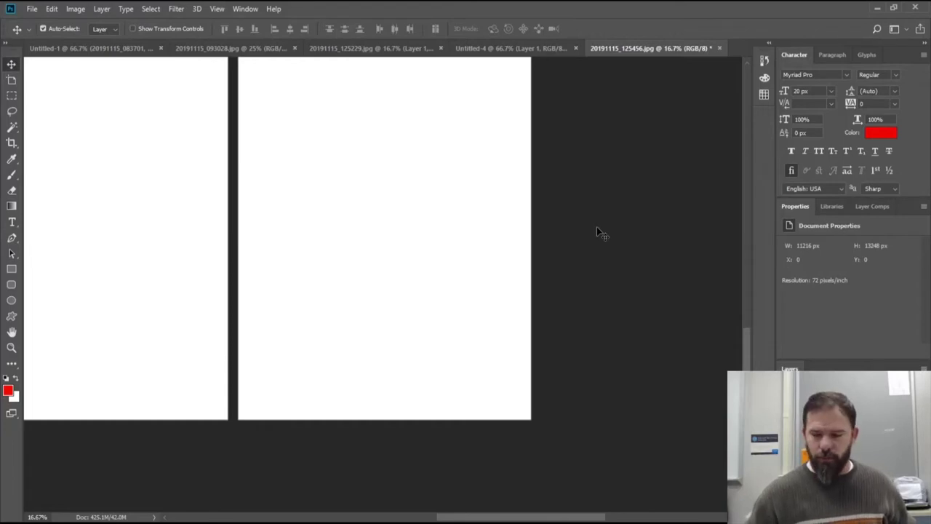
left_click(221, 10)
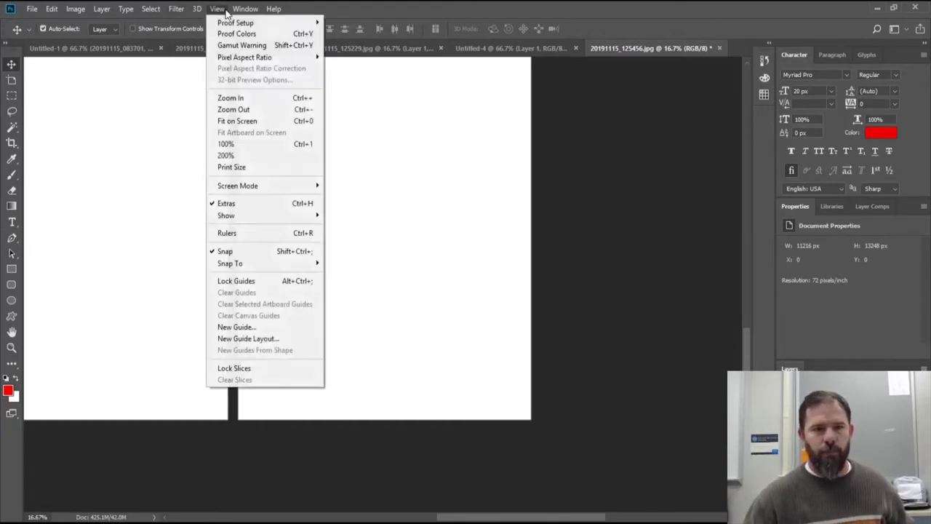
left_click(247, 121)
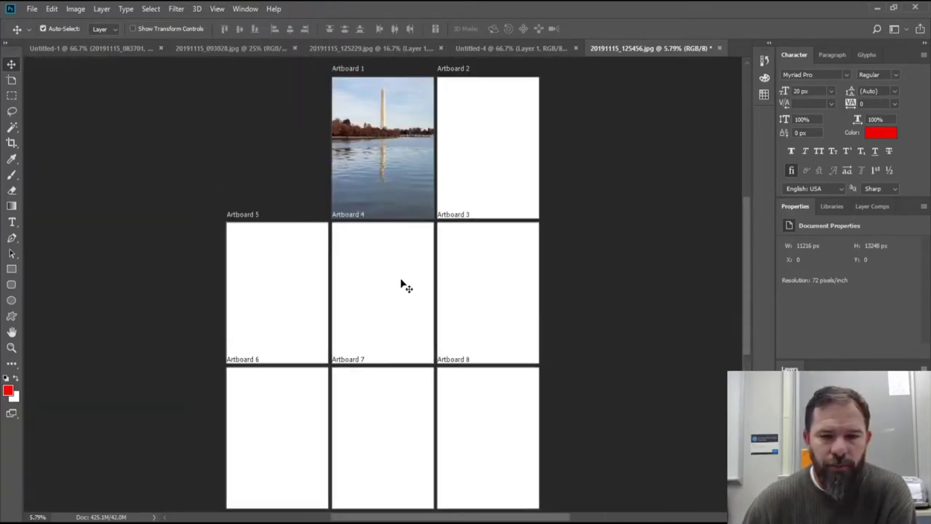
left_click(511, 206)
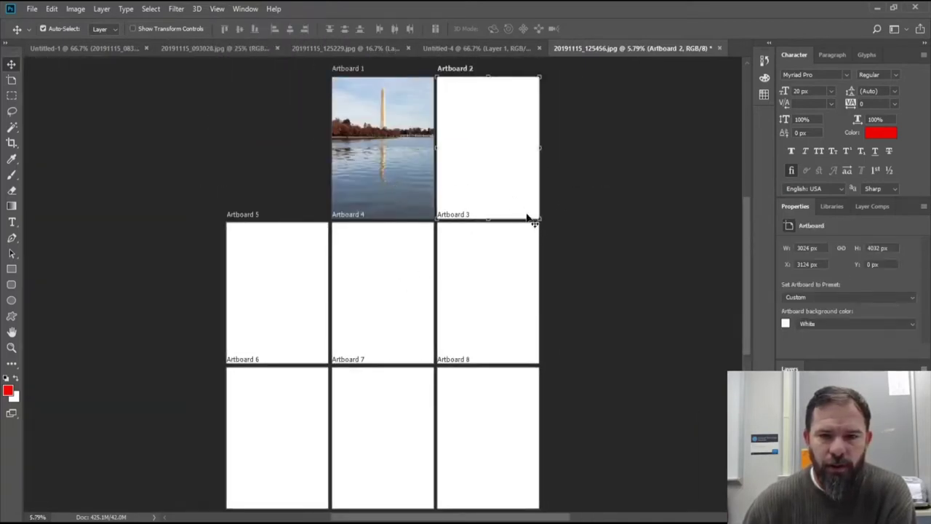
mouse_move(533, 227)
left_mouse_down()
mouse_move(552, 222)
mouse_move(531, 222)
left_mouse_up()
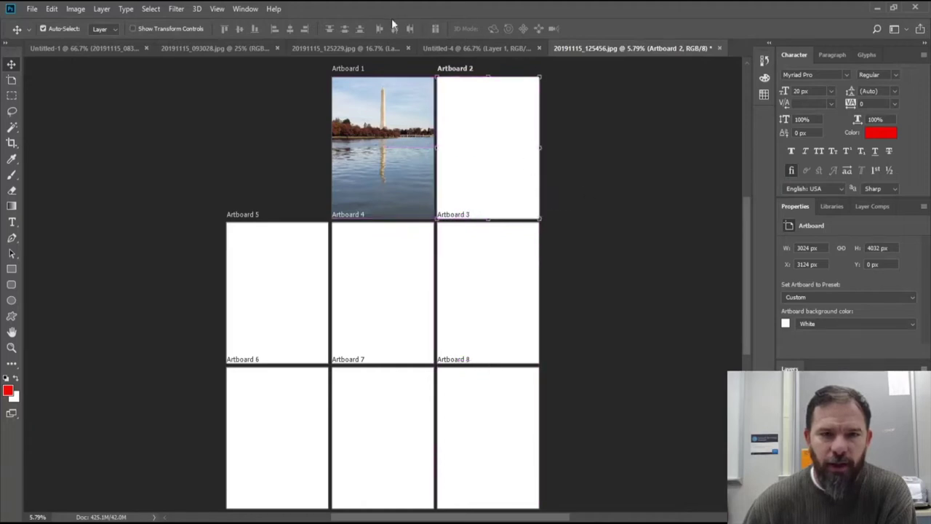
left_click(507, 296)
left_click(364, 298)
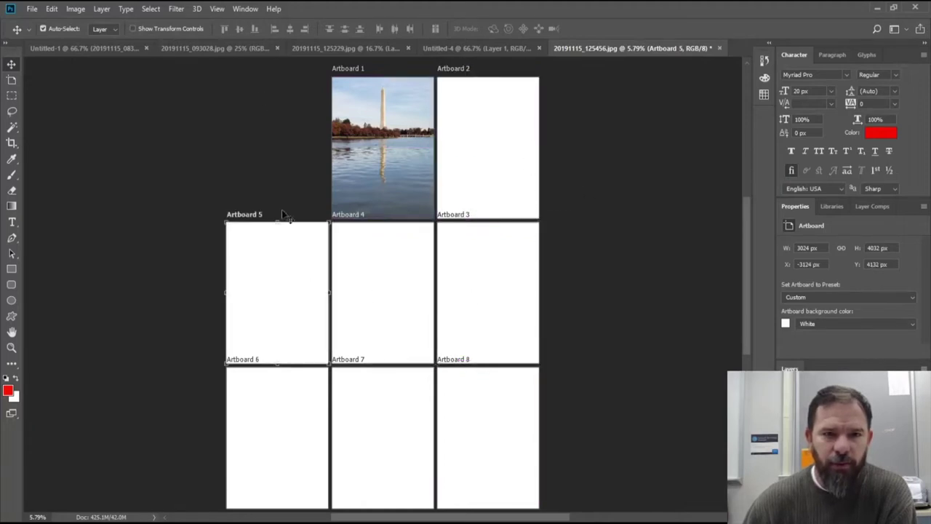
left_click(291, 230)
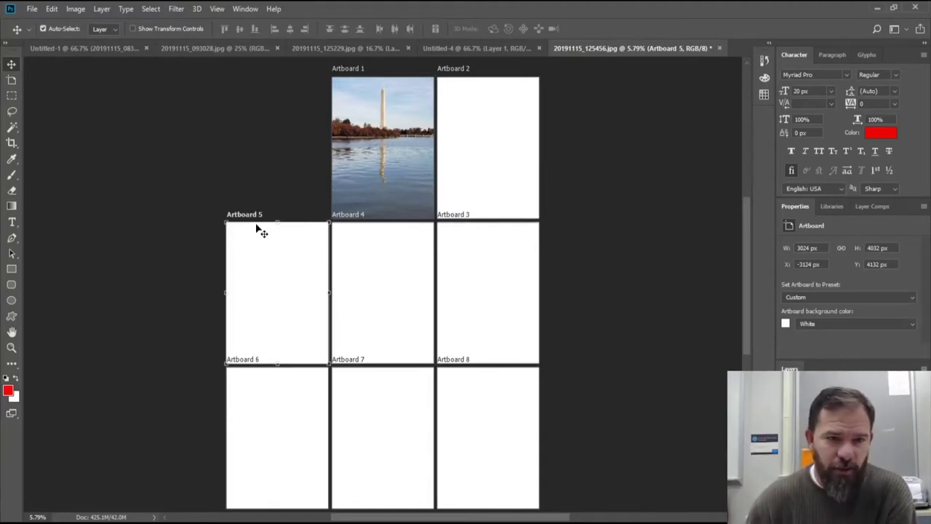
left_click_drag(254, 226, 204, 155)
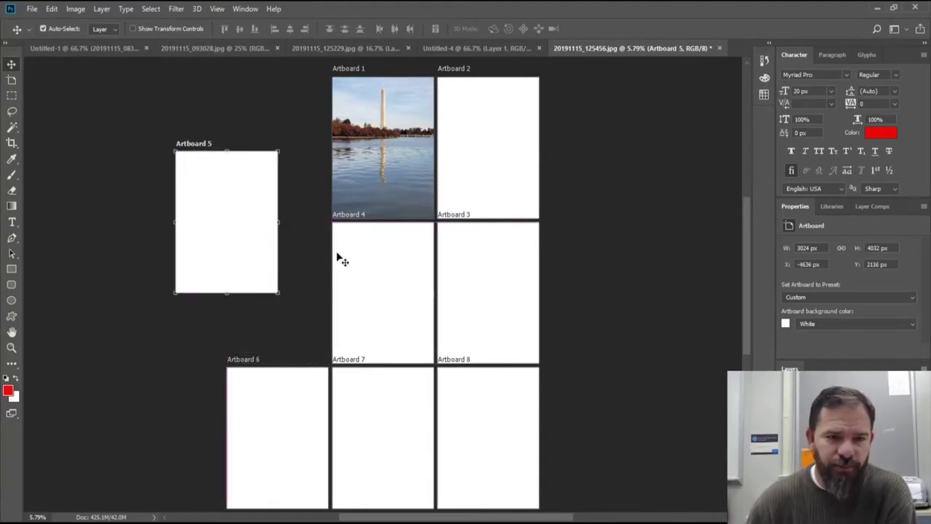
- Use the Artboard tool to move Artboard 2 to about X 5379, Y 100 px and Artboard 3 to about X 7202, Y 4874 px
key("shift+v")
left_click_drag(541, 183, 617, 187)
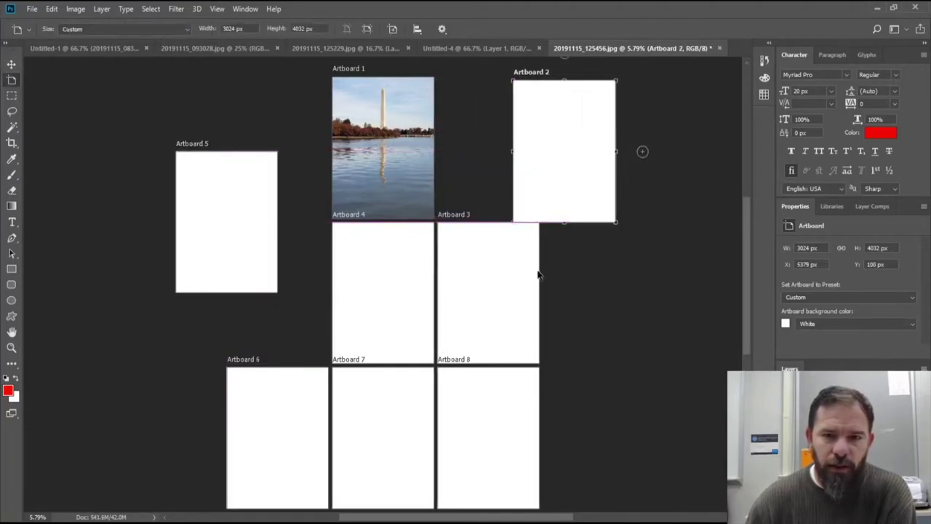
left_click_drag(540, 272, 683, 297)
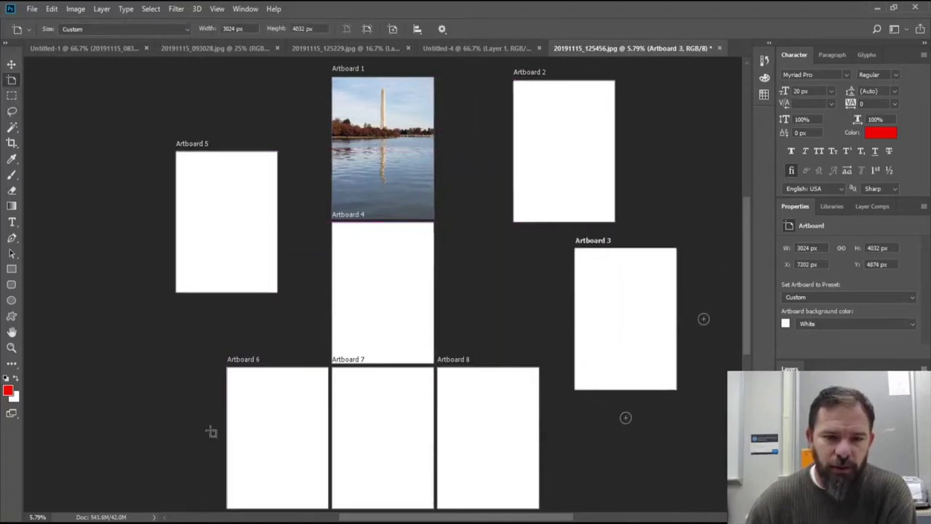
- Spread the remaining blank artboards apart, moving Artboards 6 and 7 leftward, Artboard 4 to the right and Artboard 8 downward
left_click_drag(279, 370, 190, 350)
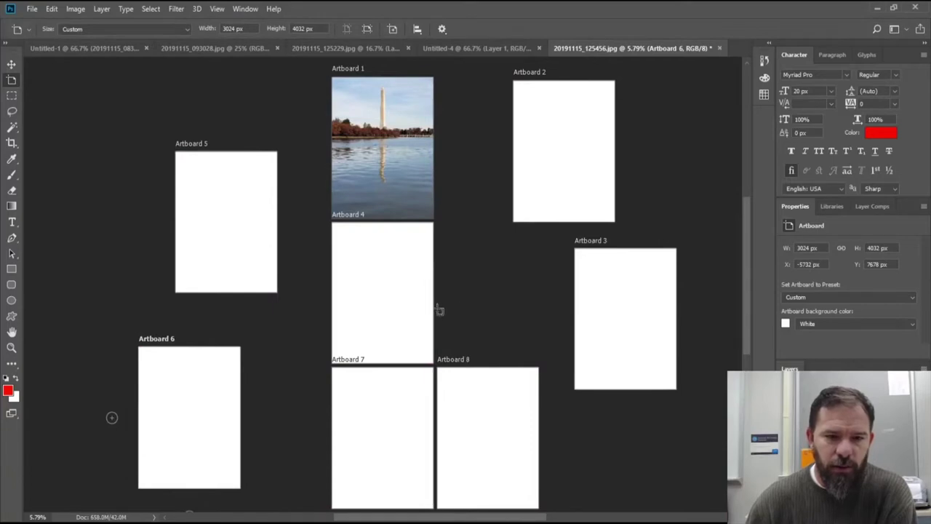
left_click_drag(438, 309, 502, 318)
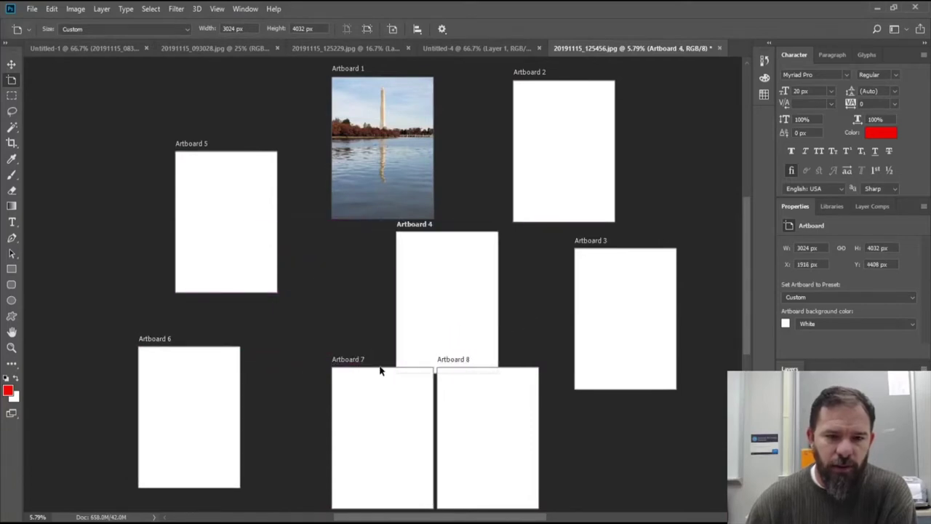
left_click_drag(379, 371, 305, 365)
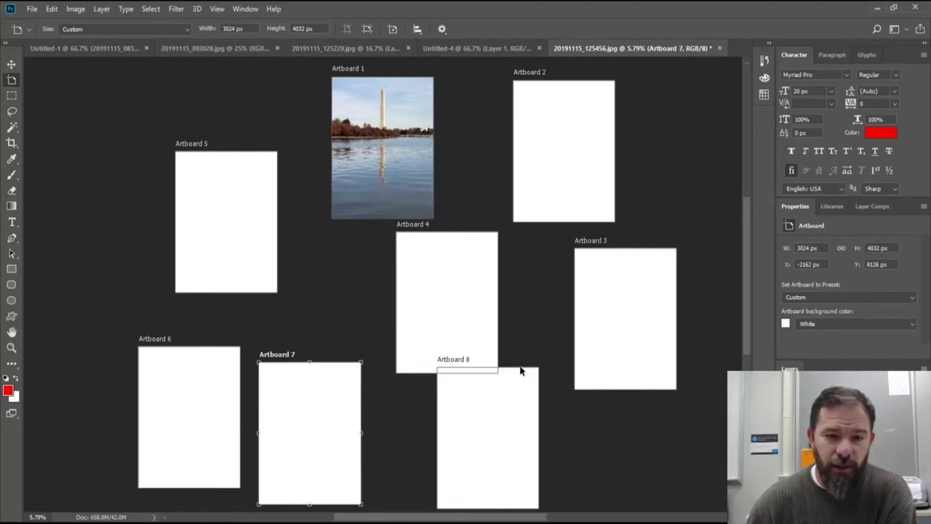
left_click_drag(520, 371, 531, 405)
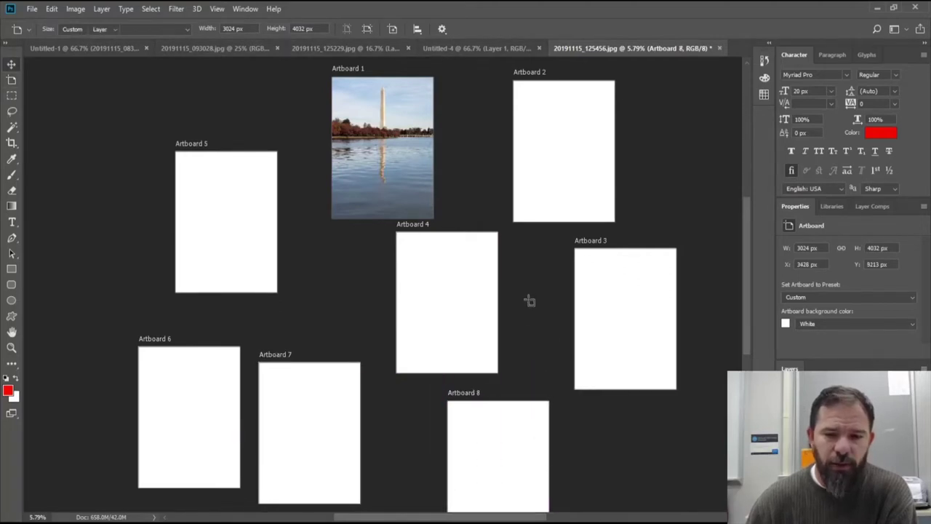
- Set Artboard 2 to the Web Most Common size preset
key("v")
left_click(545, 148)
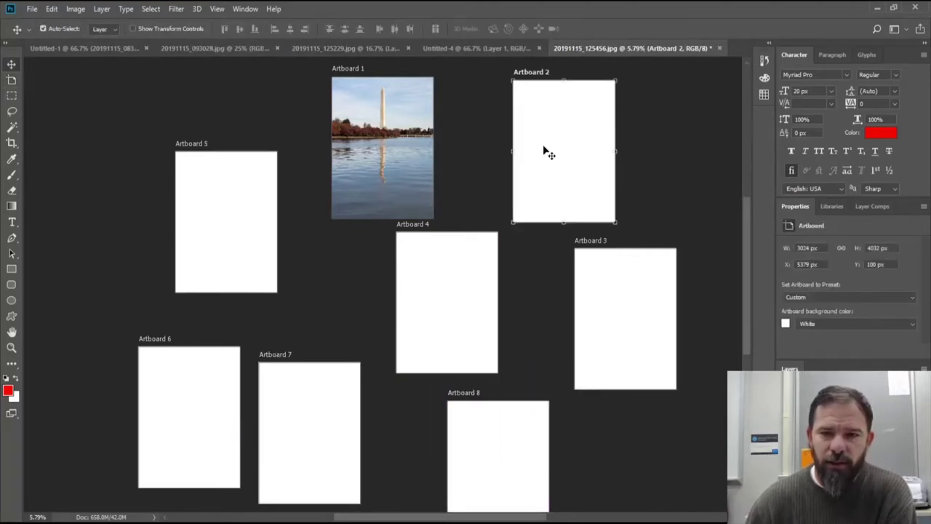
left_click(816, 302)
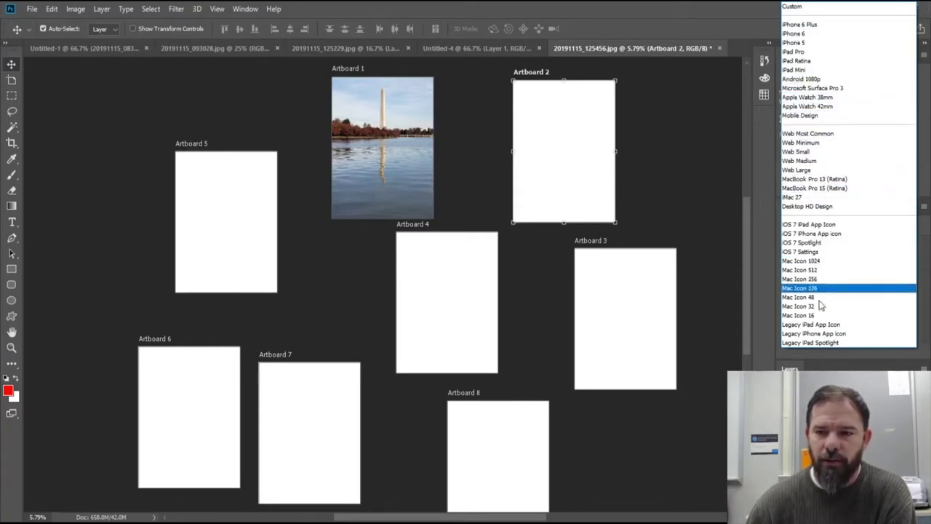
left_click(825, 135)
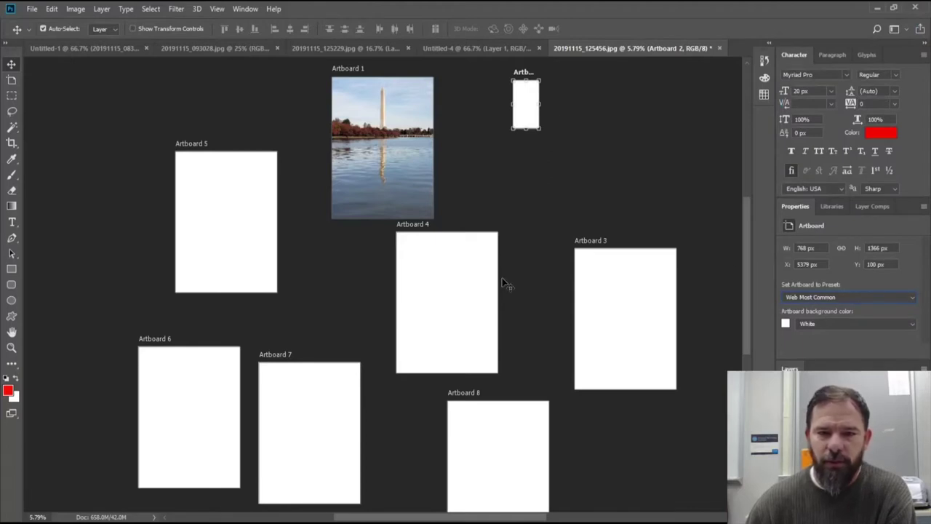
- Move Artboard 3 up beside Artboard 2, to about X 6685, Y 1166 px, and set its size preset to Web Minimum
left_click(611, 292)
left_click_drag(640, 252, 622, 122)
left_click(799, 295)
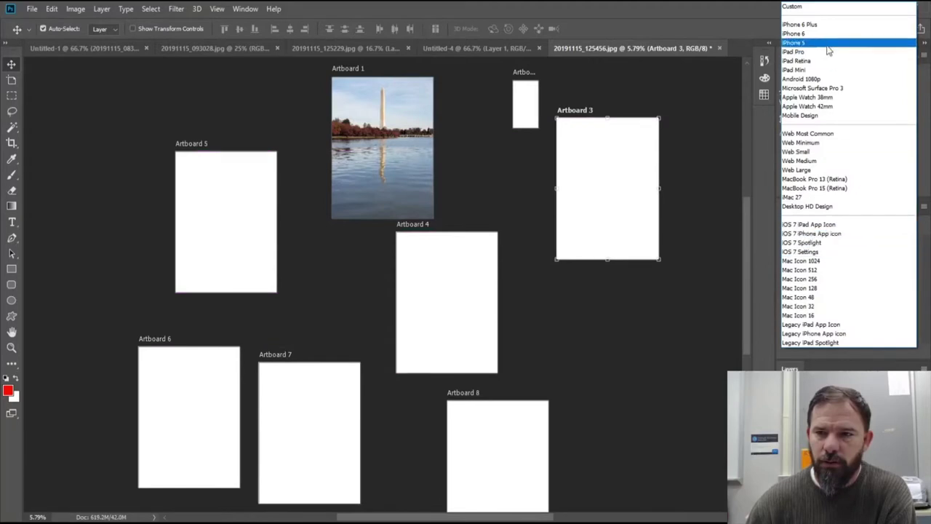
left_click(800, 142)
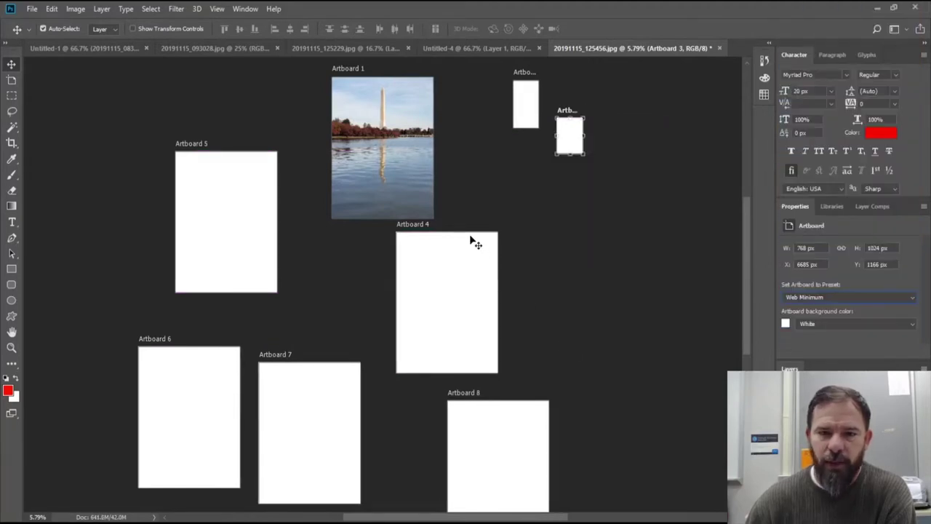
- Move Artboard 4 beside the photo artboard, to about X 3428, Y 2392 px, and set its size preset to Web Small
key("shift+v")
left_click_drag(467, 235, 518, 163)
left_click(836, 297)
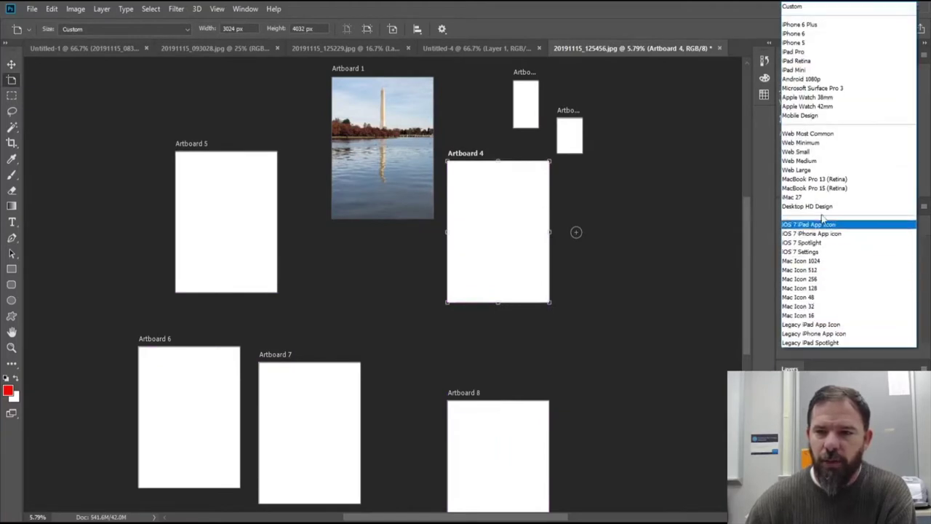
left_click(807, 153)
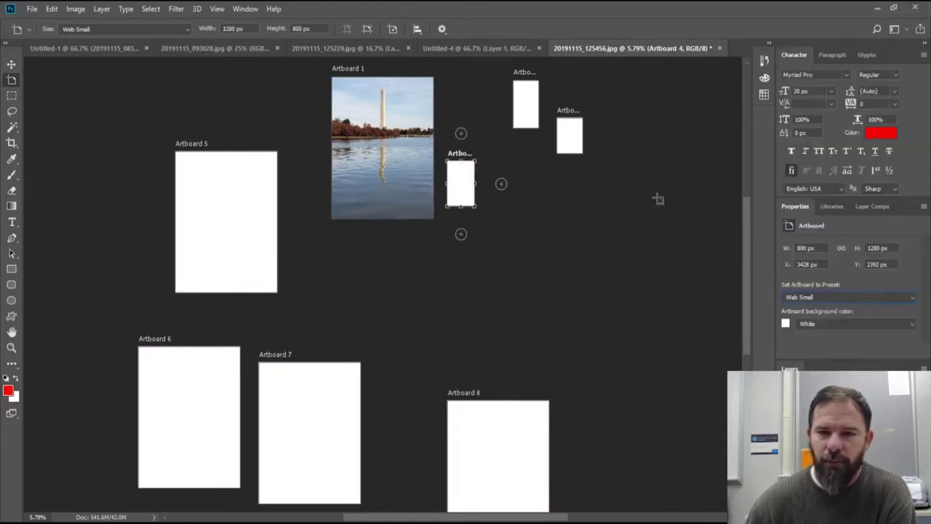
- Change the size preset of Artboard 4 to Web Medium
key("v")
left_click(576, 143)
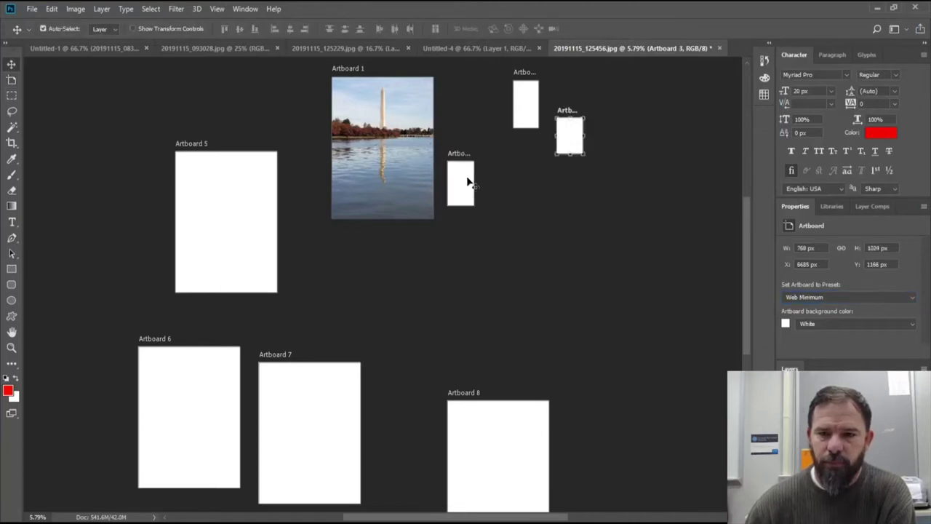
left_click(467, 182)
left_click(837, 297)
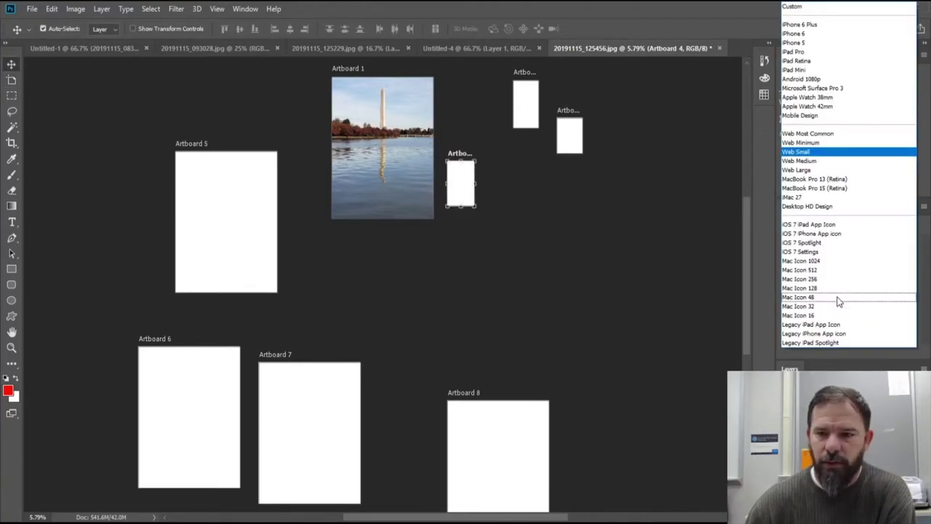
left_click(807, 162)
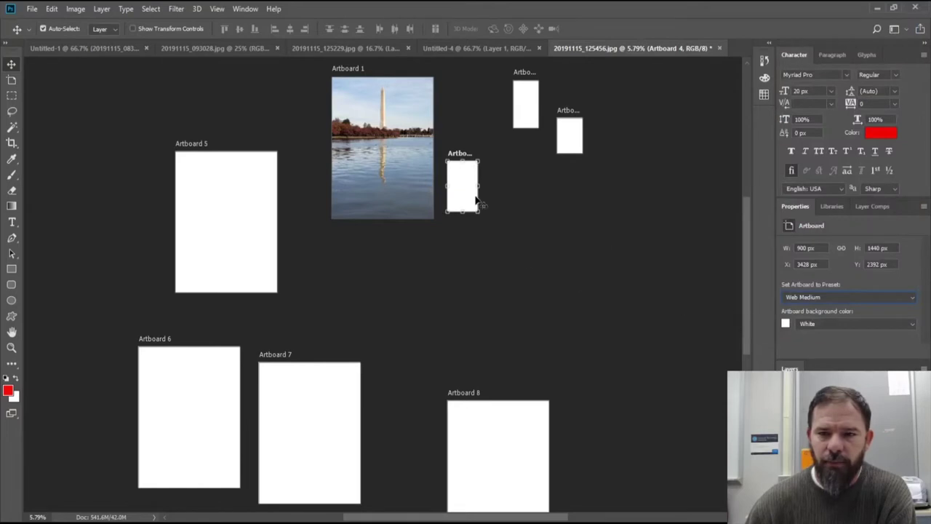
- Move Artboard 8 up below Artboard 4, to about X 4429, Y 3646 px, and set its size preset to Web Large
left_click(515, 385)
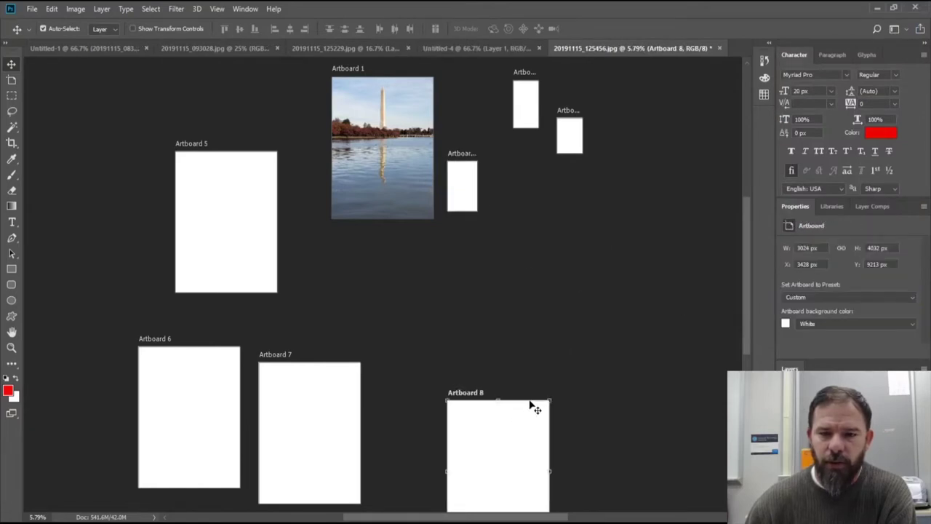
left_click_drag(535, 406, 563, 205)
left_click(807, 295)
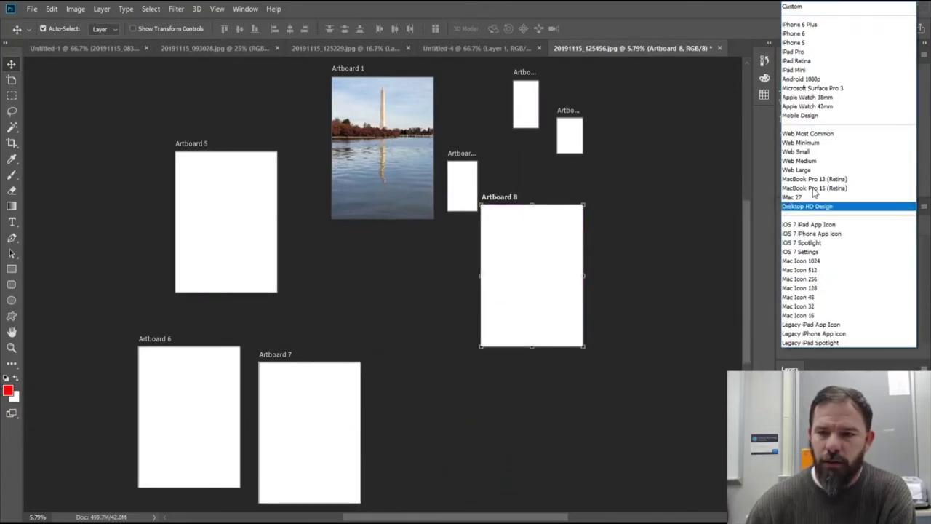
left_click(808, 169)
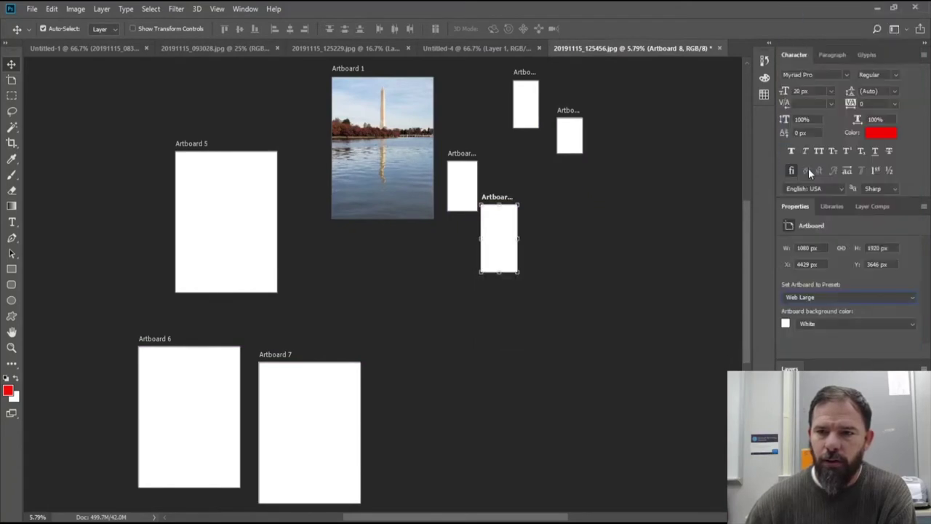
left_click_drag(502, 247, 553, 237)
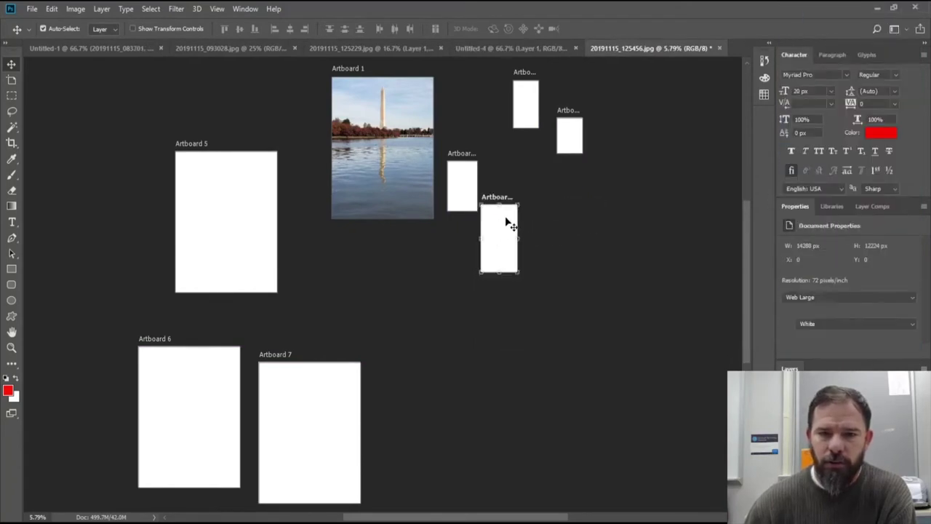
- Move Artboard 8 away from Artboard 4 to a spot below Artboard 3, at about X 5913, Y 3172 px
left_click(502, 208)
left_click_drag(509, 211, 561, 194)
left_click(648, 232)
- Set the size preset of Artboard 5 to Mobile Design and move it closer to the photo artboard, to about X -1745, Y 2190 px
left_click(266, 265)
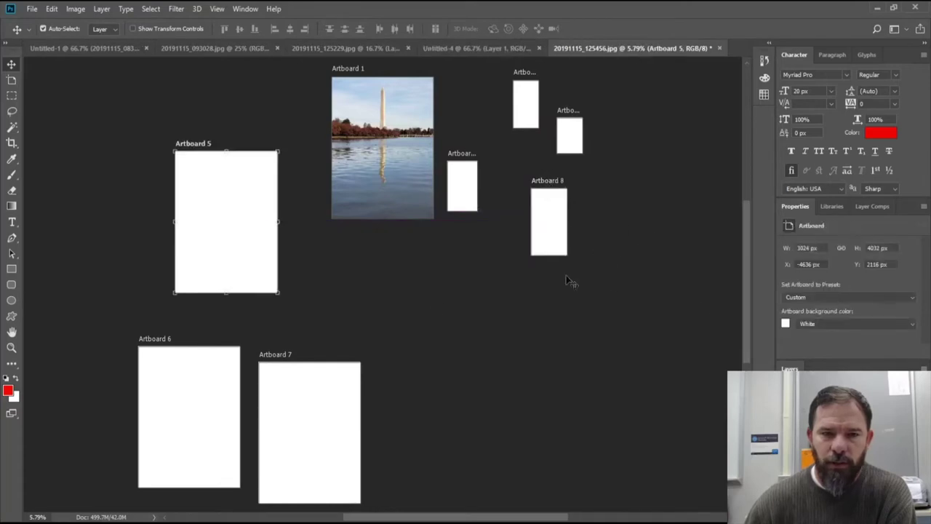
left_click(850, 309)
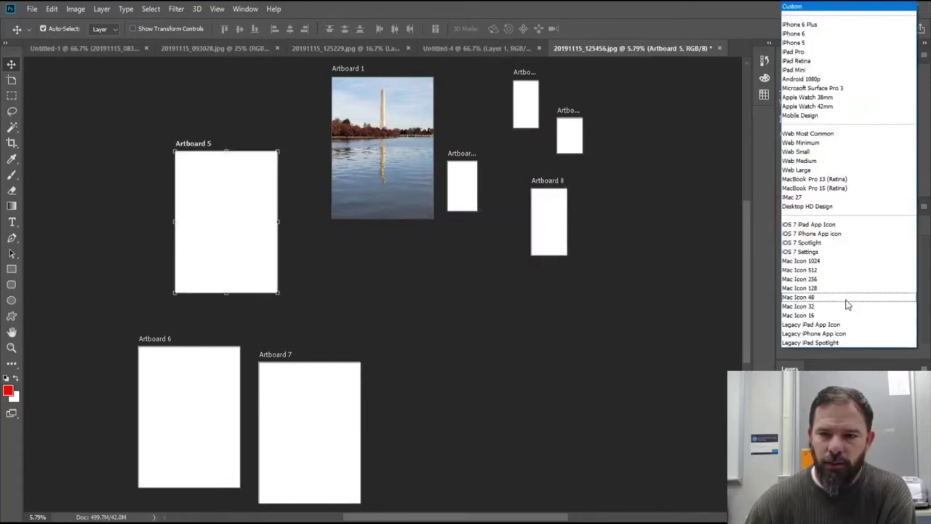
left_click(803, 116)
left_click_drag(181, 175, 285, 176)
left_click(182, 178)
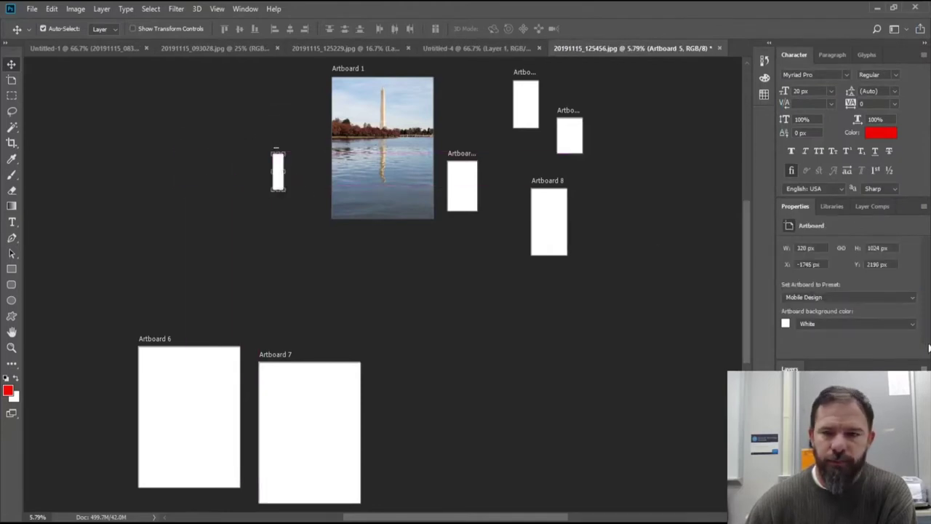
- Set the size preset of Artboard 7 to Android 1080p and move it below the photo artboard, to about X 0, Y 5588 px
left_click(332, 388)
left_click(822, 297)
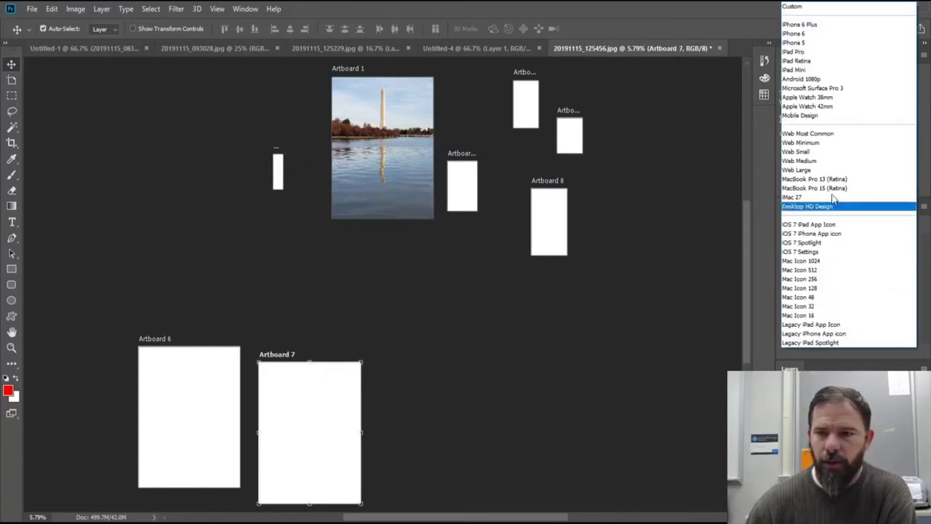
left_click(821, 80)
left_click_drag(289, 370, 355, 277)
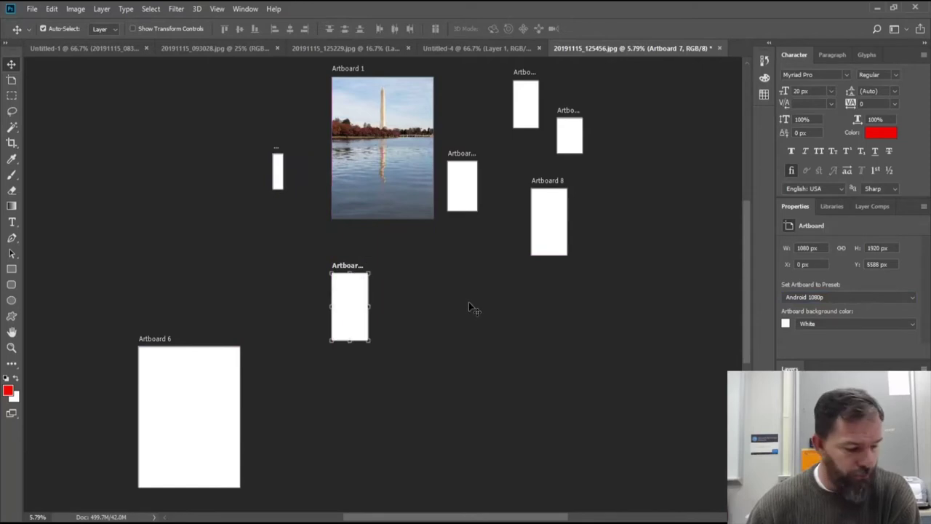
- Set the size preset of Artboard 6 to iPad Pro
left_click(193, 366)
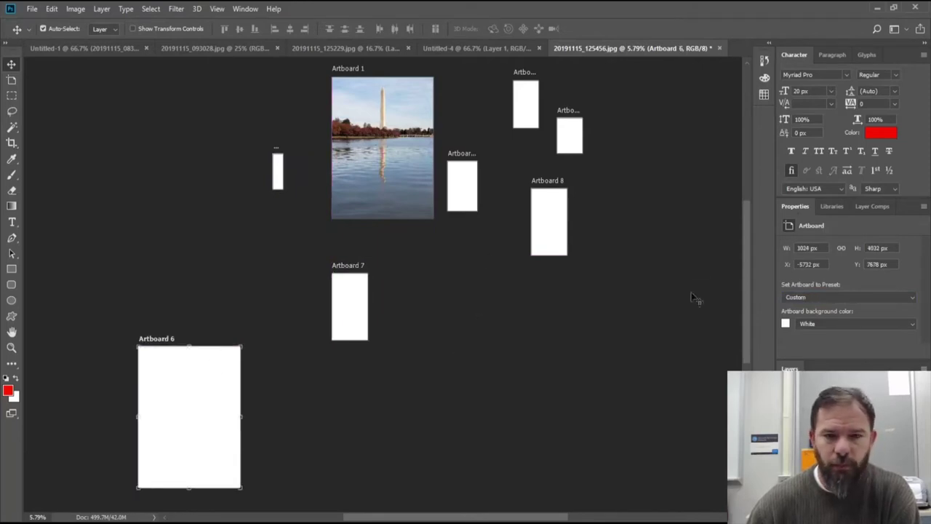
left_click(816, 298)
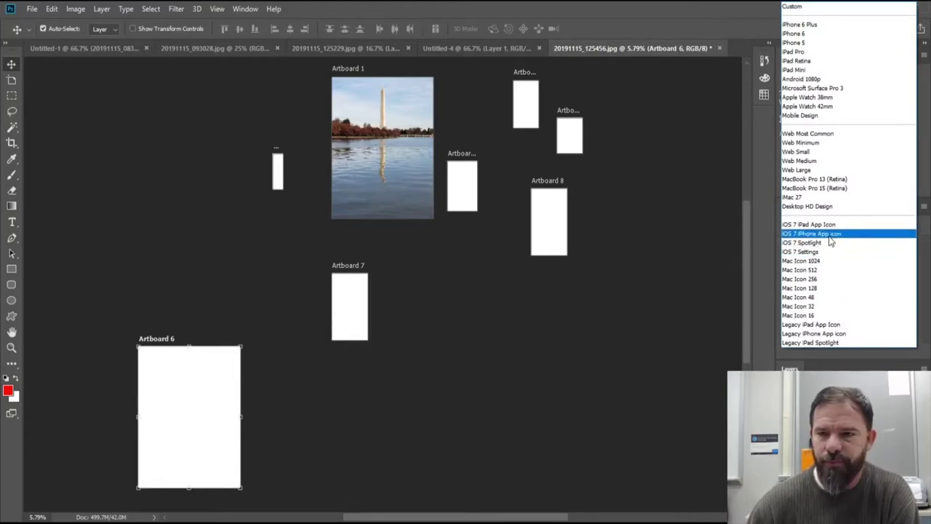
left_click(842, 52)
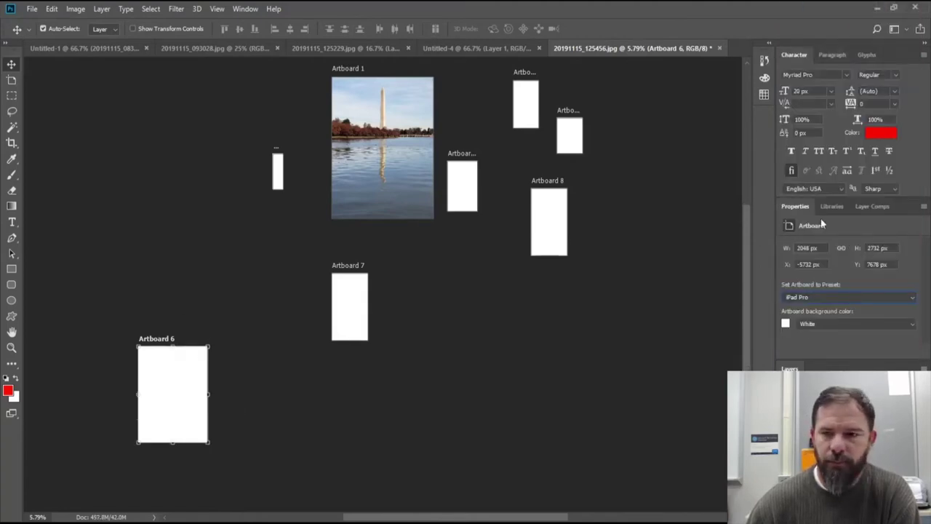
- Set the size preset of Artboard 6 to iPhone 6 Plus and move it beside Artboard 7, to about X 2186, Y 5588 px
left_click(811, 305)
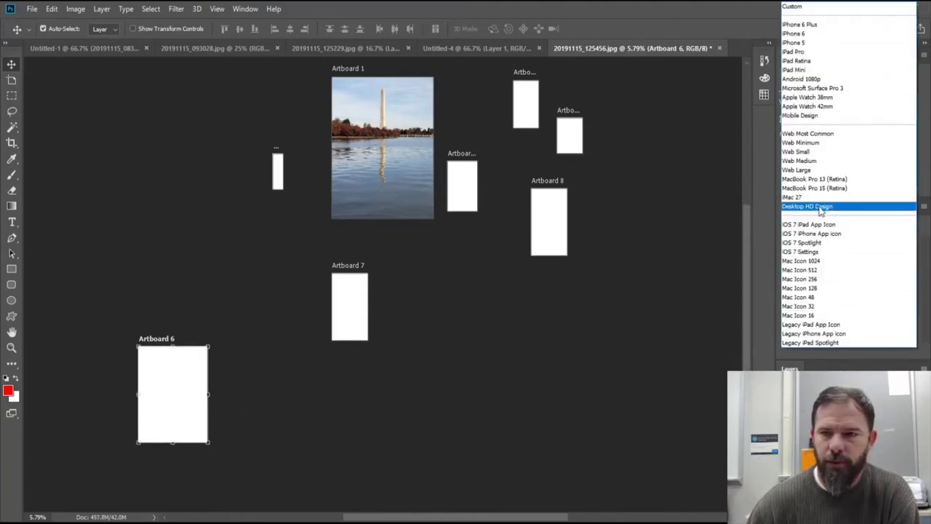
left_click(814, 24)
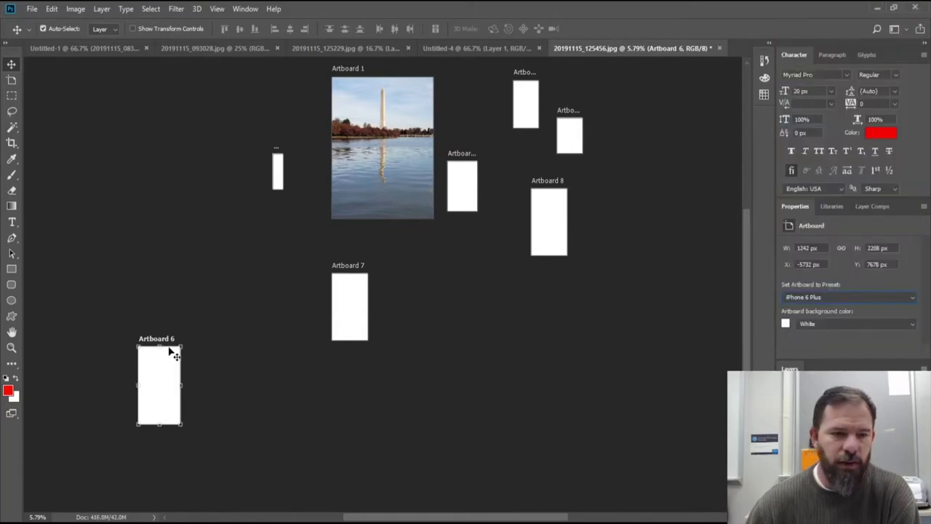
left_click_drag(173, 352, 441, 280)
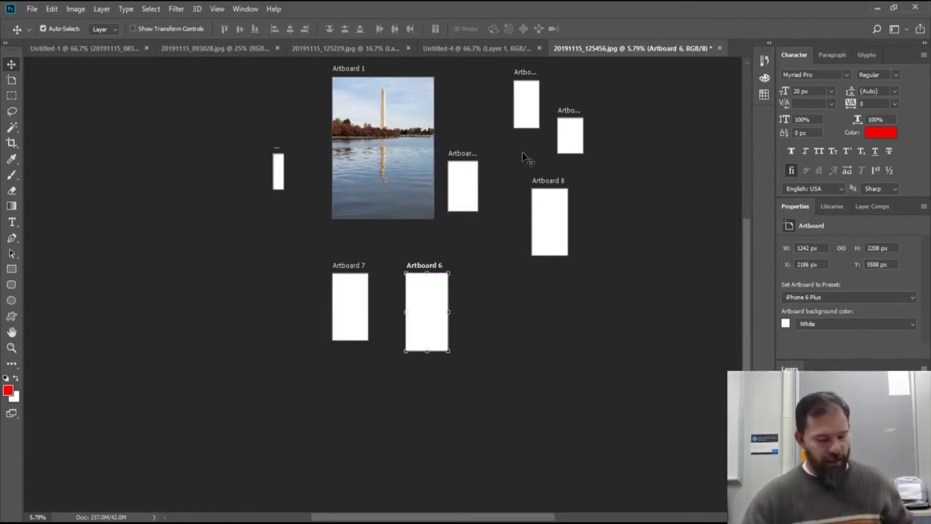
- Align the top edges of Artboards 5, 7 and 6 and move them as a row beneath the photo artboard, at about Y 4835 px
left_click(353, 311)
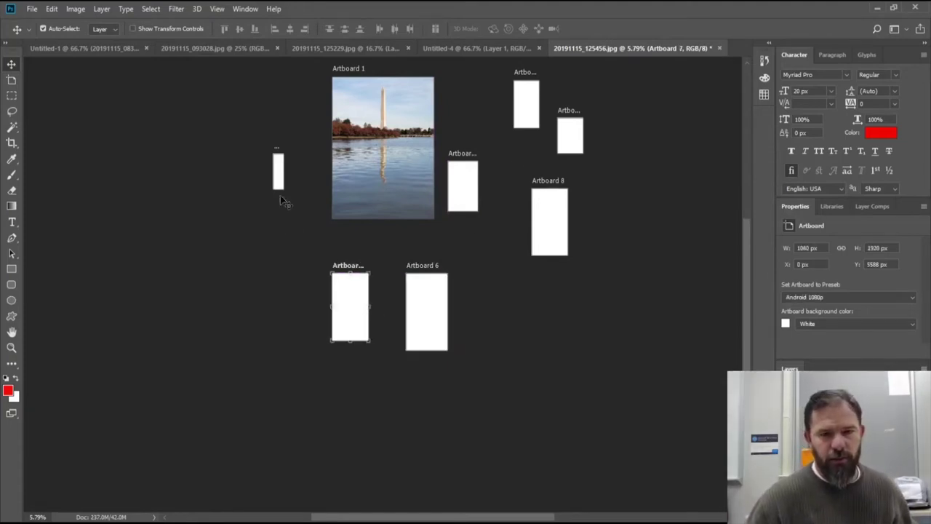
left_click(433, 333)
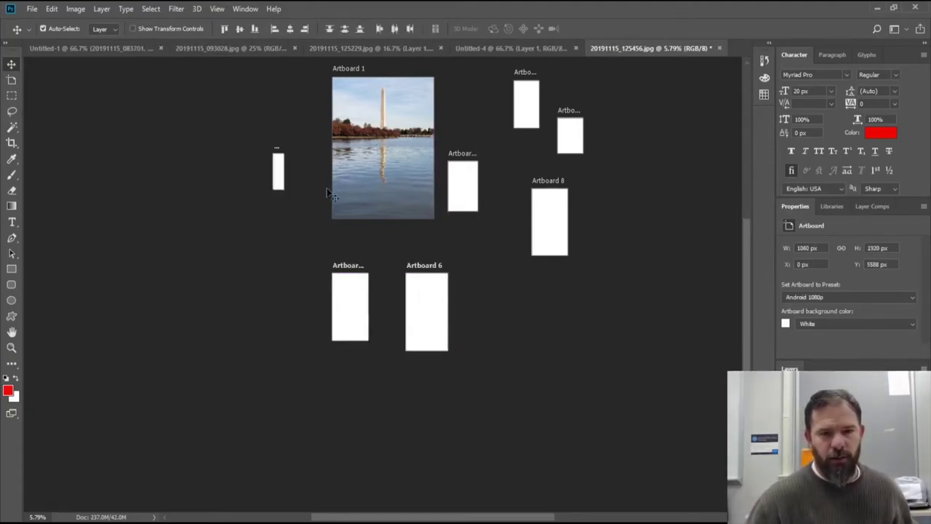
scroll(345, 270, "up", 2)
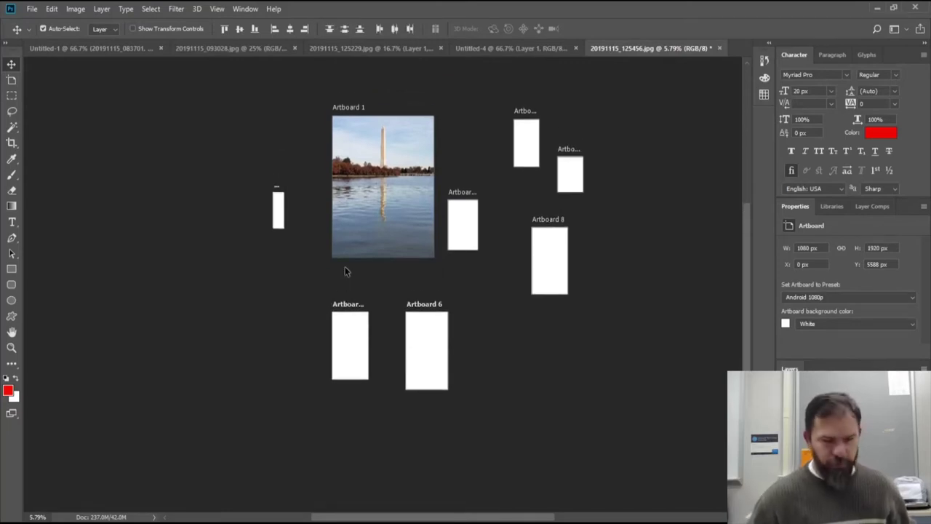
left_click(225, 30)
left_click_drag(275, 212, 333, 308)
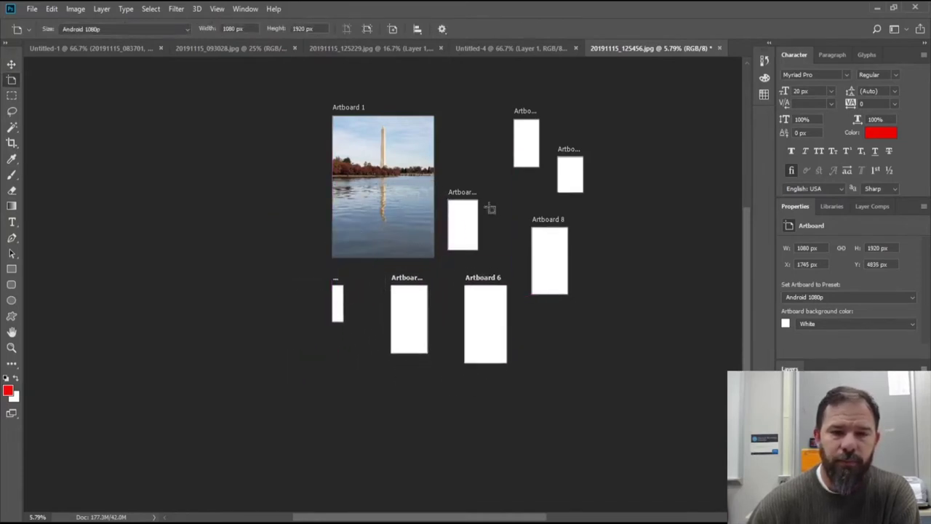
- Select Artboards 4, 2, 3 and 8 together and align their top edges
key("v")
left_click(470, 237)
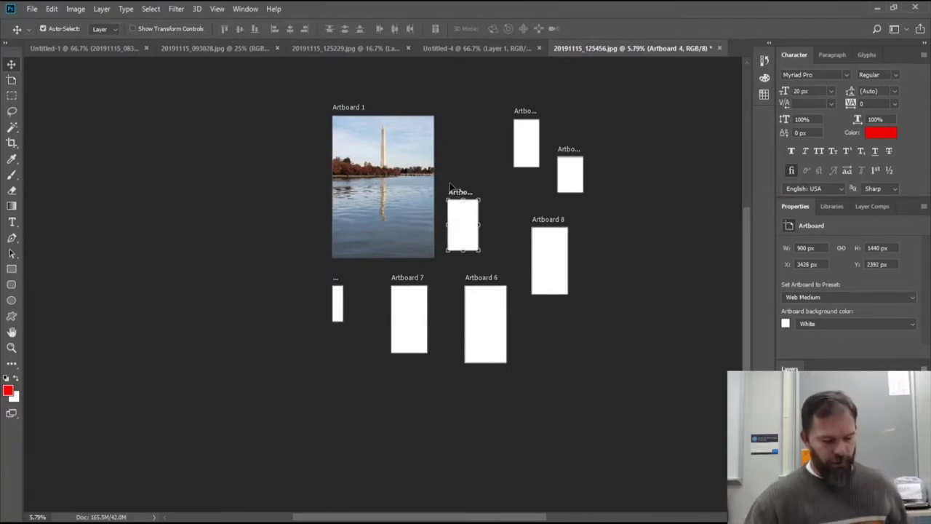
left_click(558, 237)
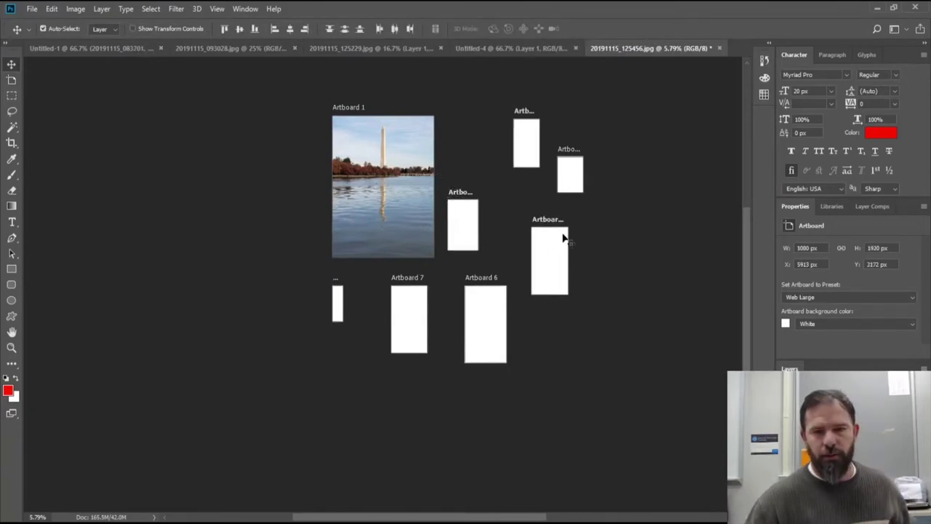
key("shift+v")
left_click(475, 229)
key("v")
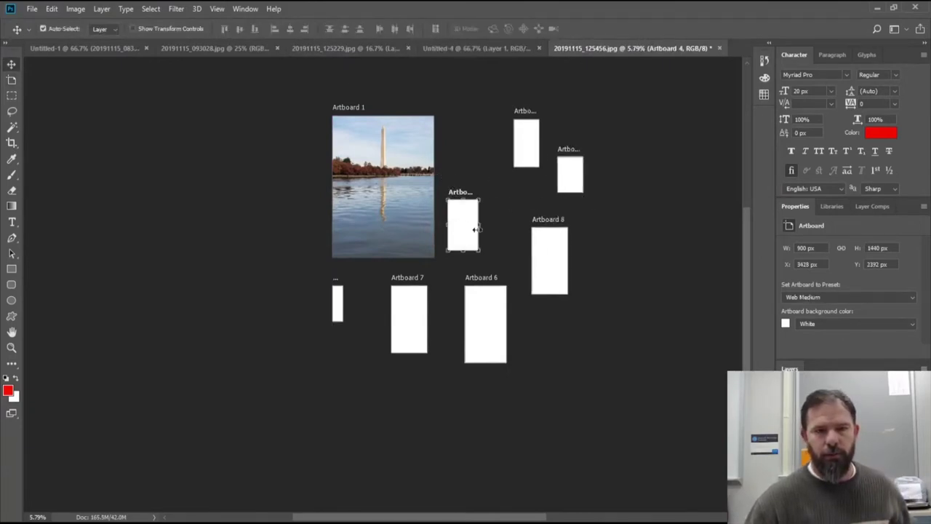
left_click(530, 155)
left_click(575, 178, "shift")
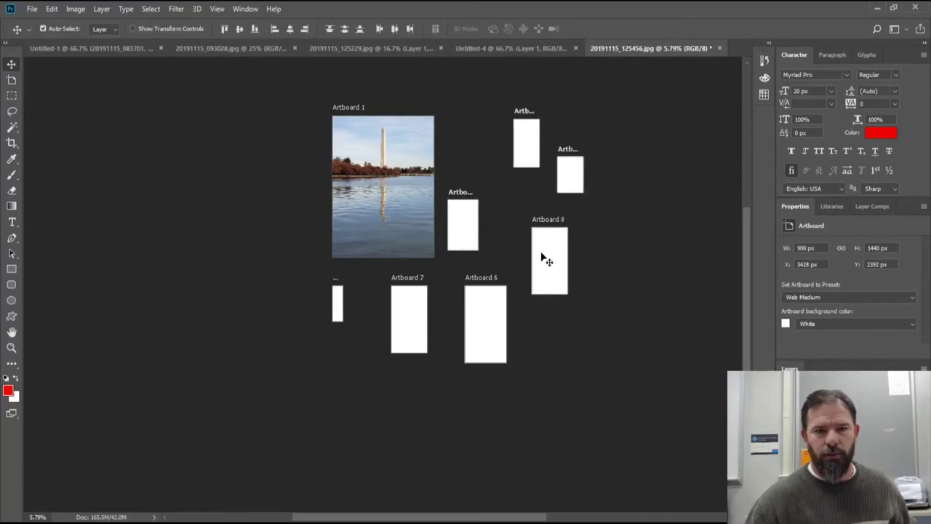
left_click(545, 254, "shift")
left_click(224, 29)
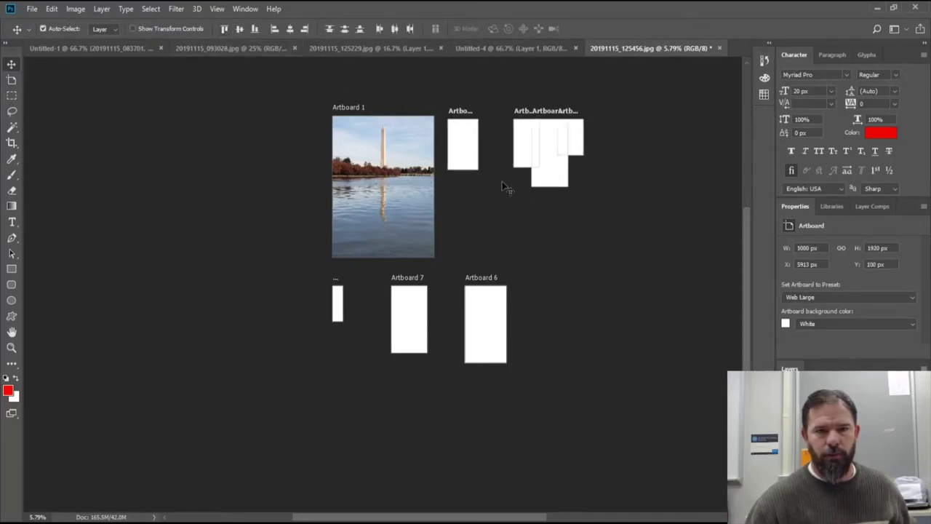
- Arrange Artboards 2, 8 and 3 into a two-by-two grid with Artboard 4 beside the photo artboard
left_click(520, 160)
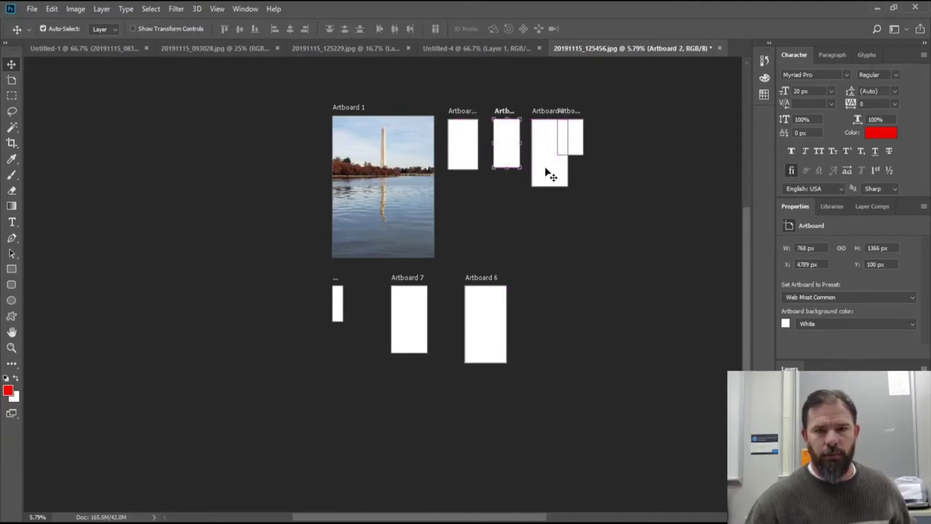
left_click(542, 166)
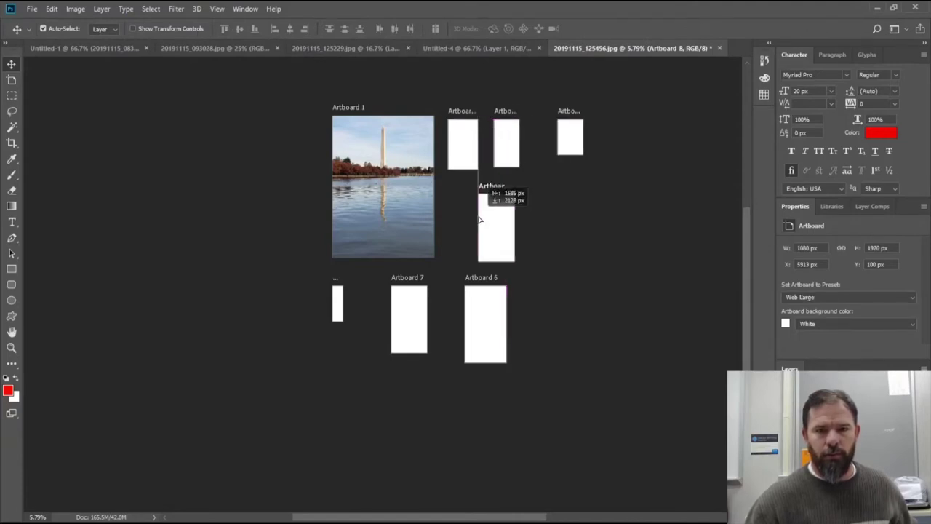
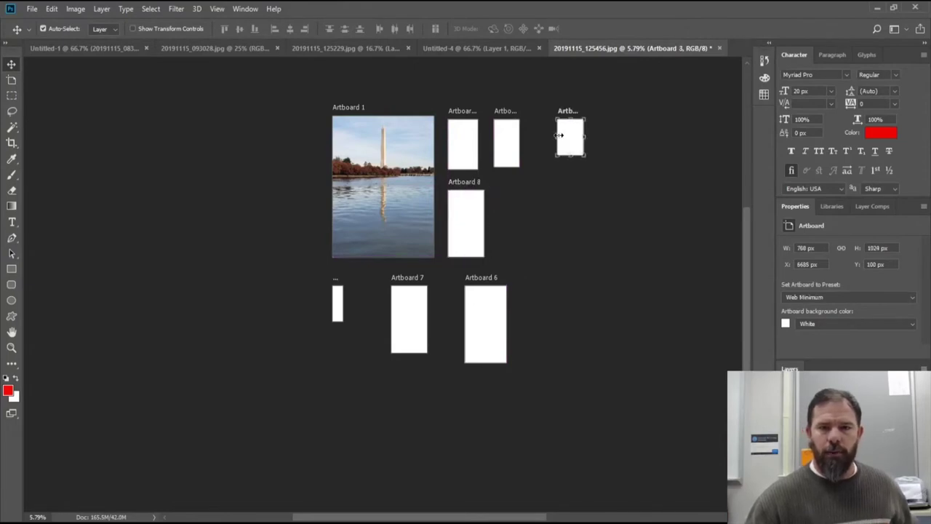
left_click_drag(561, 131, 497, 201)
left_click(564, 195)
- Copy the photo layer from Artboard 1
scroll(439, 237, "up", 2)
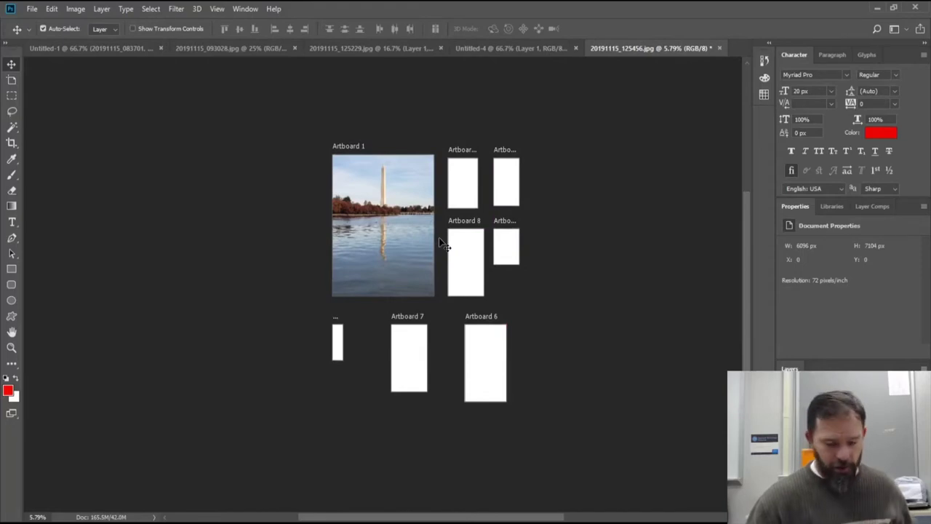
left_click(218, 9)
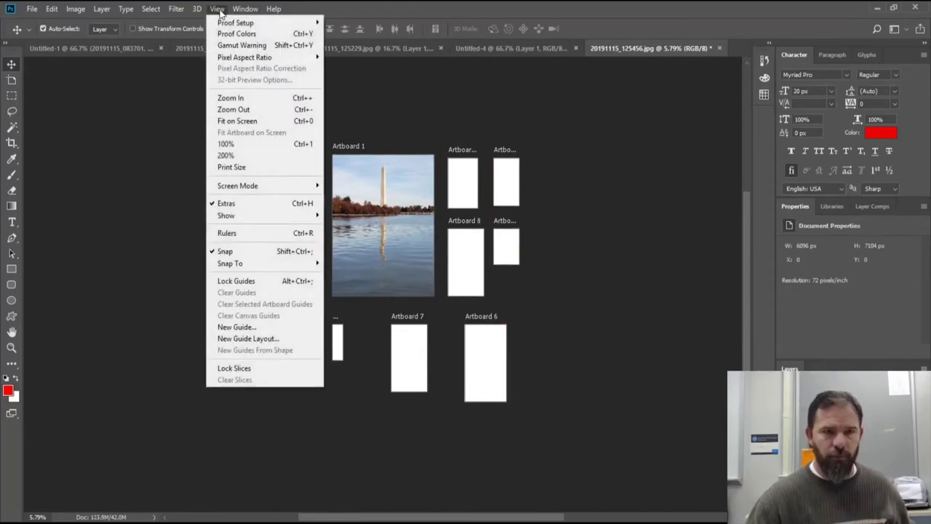
left_click(267, 121)
left_click(310, 194)
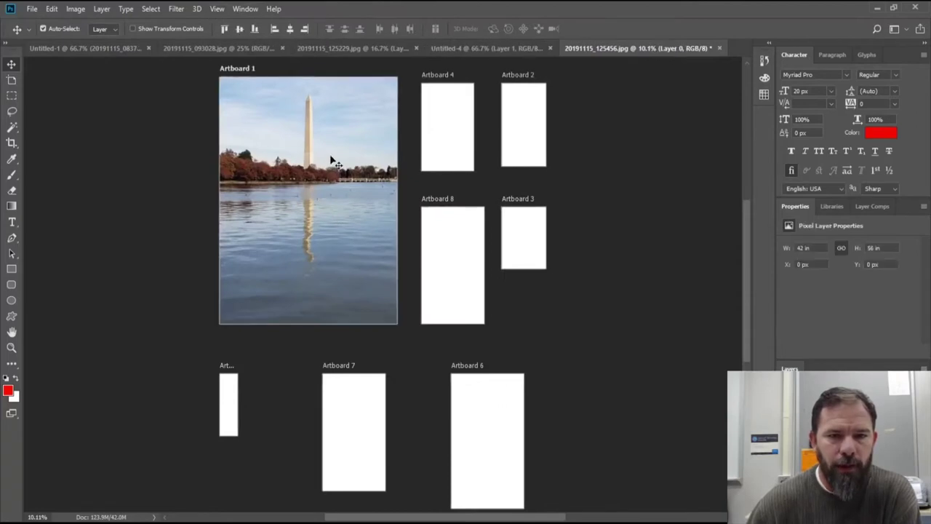
right_click(322, 119)
left_click(291, 128)
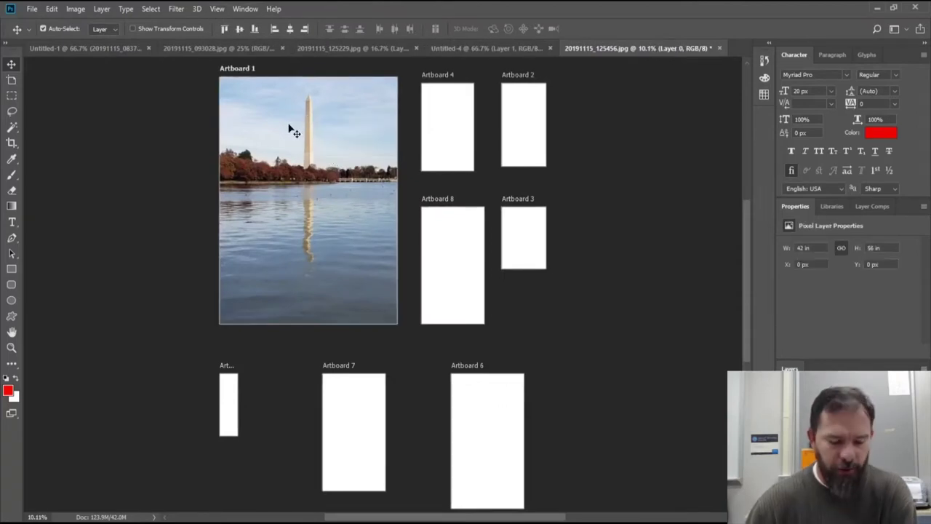
left_click(53, 9)
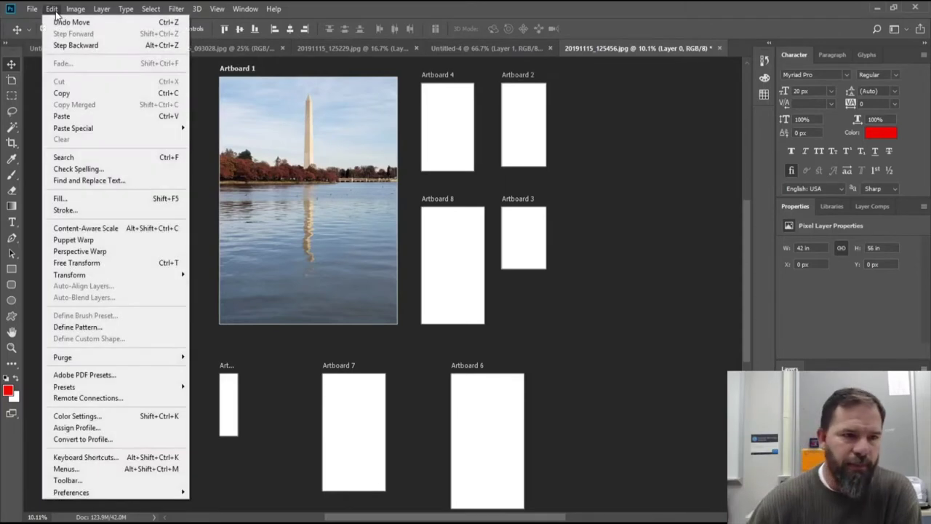
left_click(62, 93)
- Paste the copied photo into Artboard 4 and shift it up slightly so more of the trees below the monument is framed
left_click(428, 130)
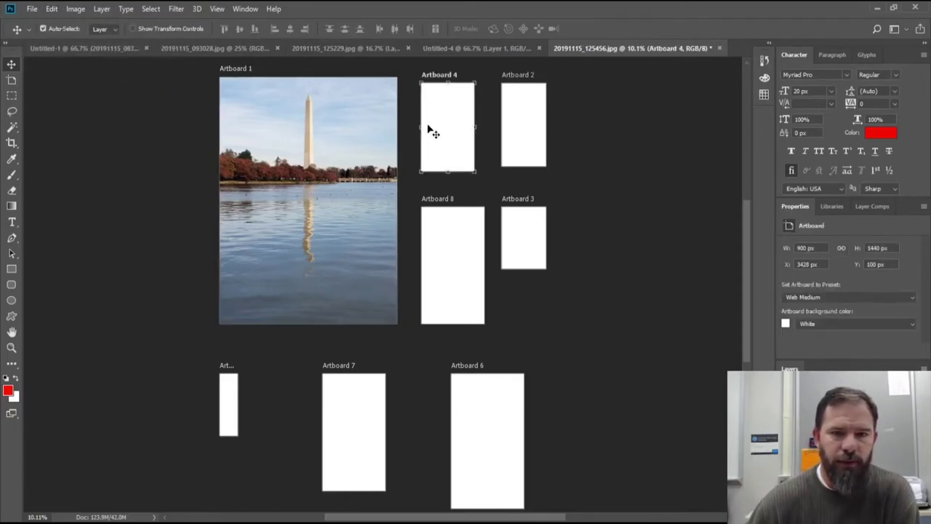
key("ctrl+v")
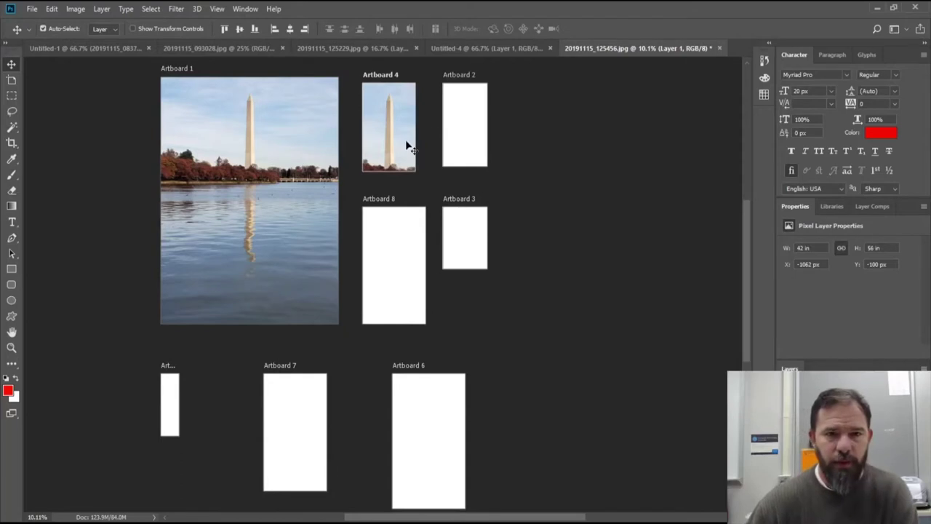
mouse_move(399, 145)
left_mouse_down()
mouse_move(366, 140)
mouse_move(437, 181)
mouse_move(376, 162)
mouse_move(398, 150)
mouse_move(397, 140)
left_mouse_up()
- Paste the copied photo into Artboard 2 and shift it to about X -1128, Y -288 px within the artboard
left_click(457, 135)
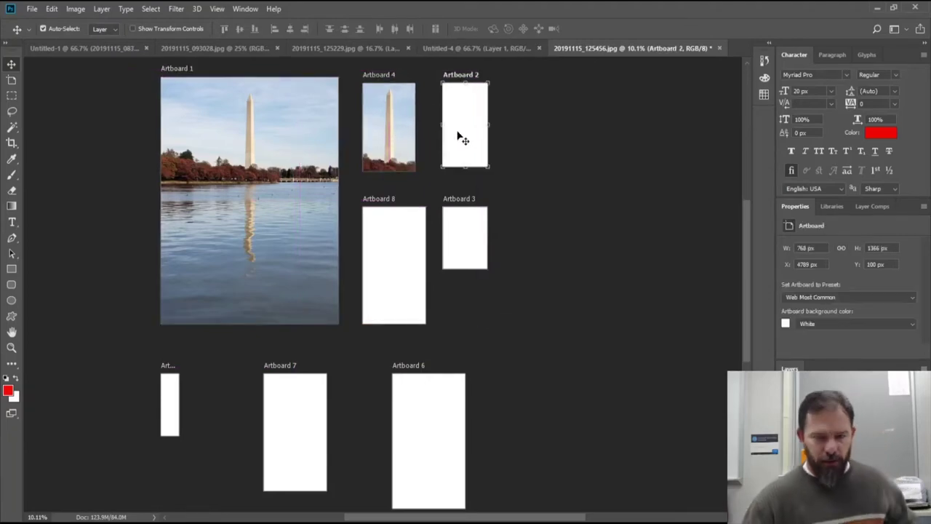
key("ctrl+v")
left_click_drag(418, 139, 456, 127)
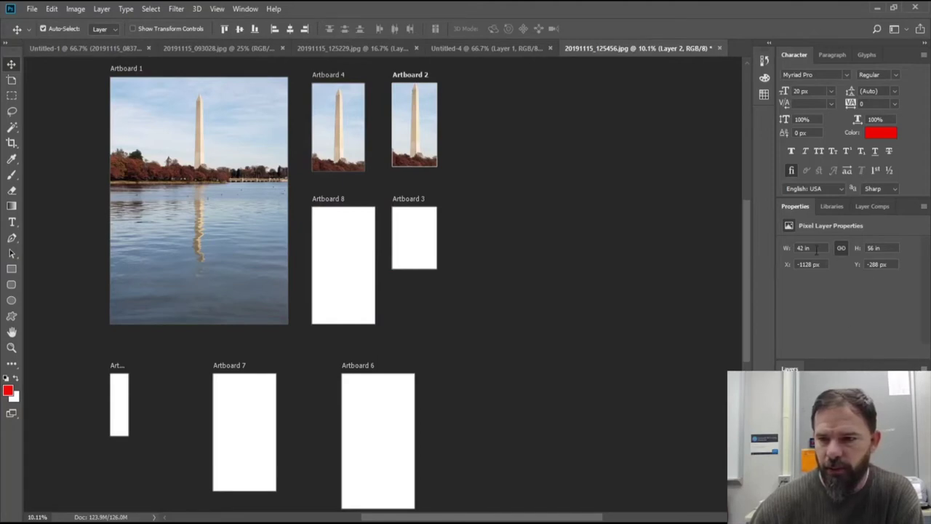
- Scale the photo in Artboard 2 proportionally to about 74% and reposition it so the whole monument and the trees fit
scroll(291, 276, "up", 1)
left_click(133, 29)
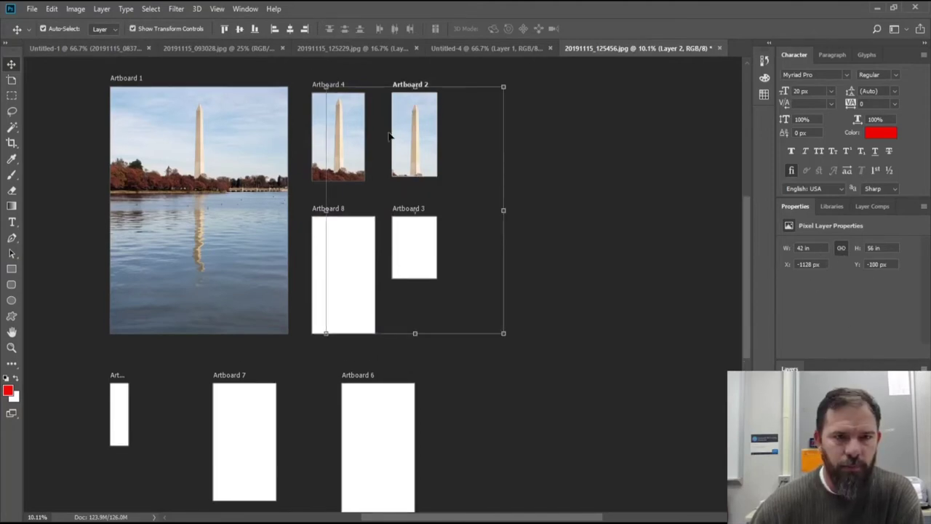
left_click_drag(327, 87, 339, 93)
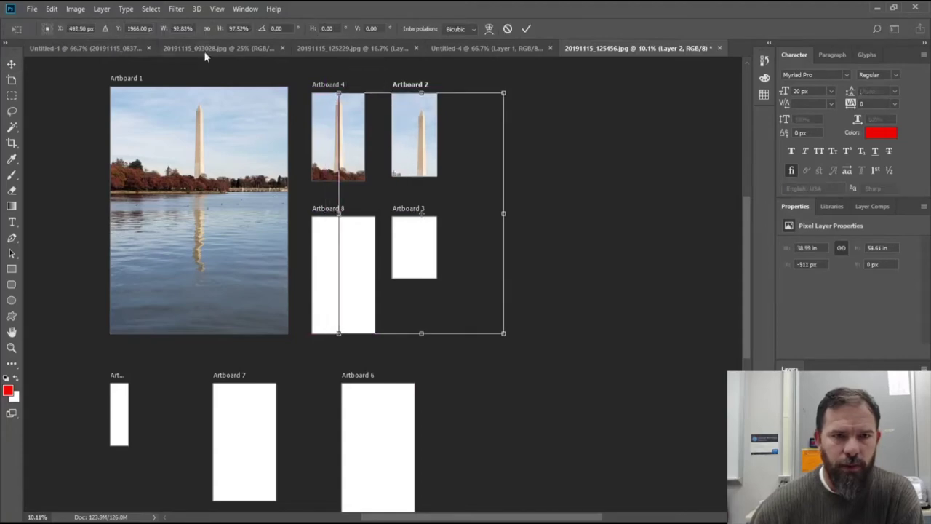
left_click(206, 28)
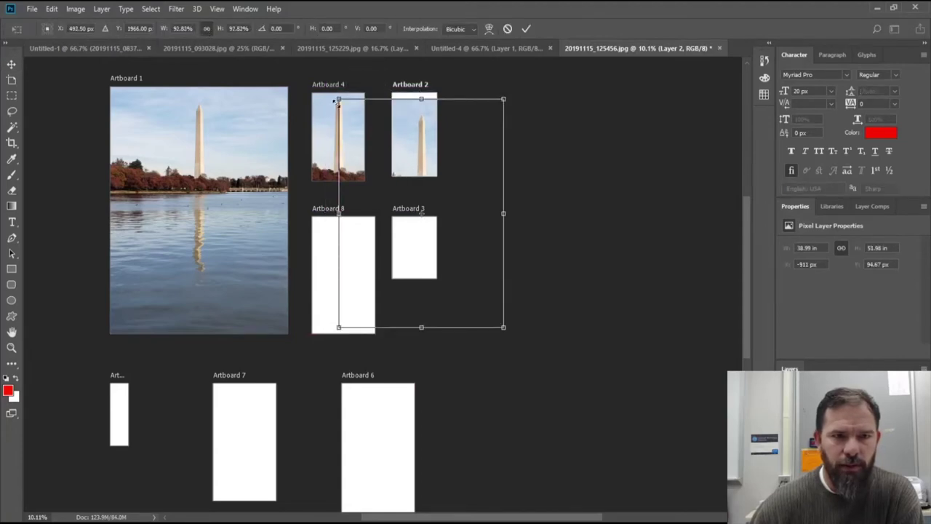
left_click_drag(338, 99, 372, 146)
left_click_drag(474, 249, 461, 208)
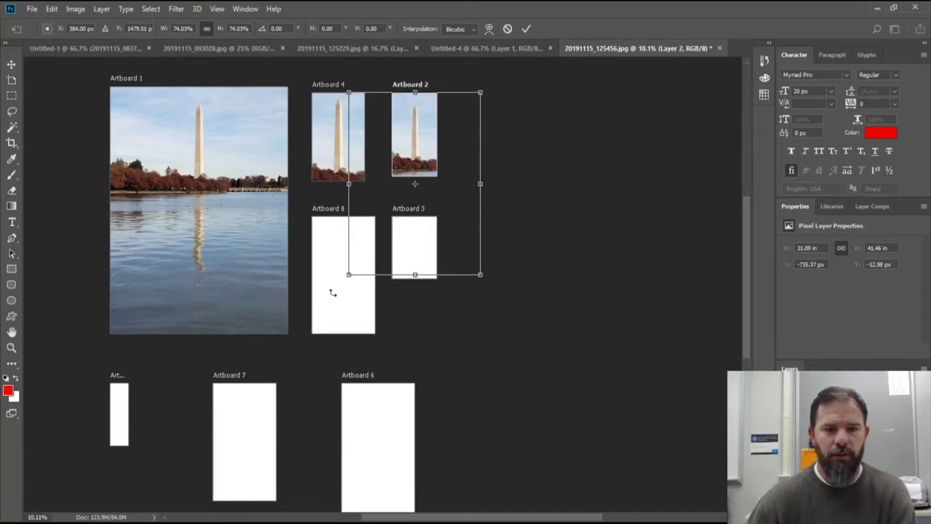
left_click(526, 30)
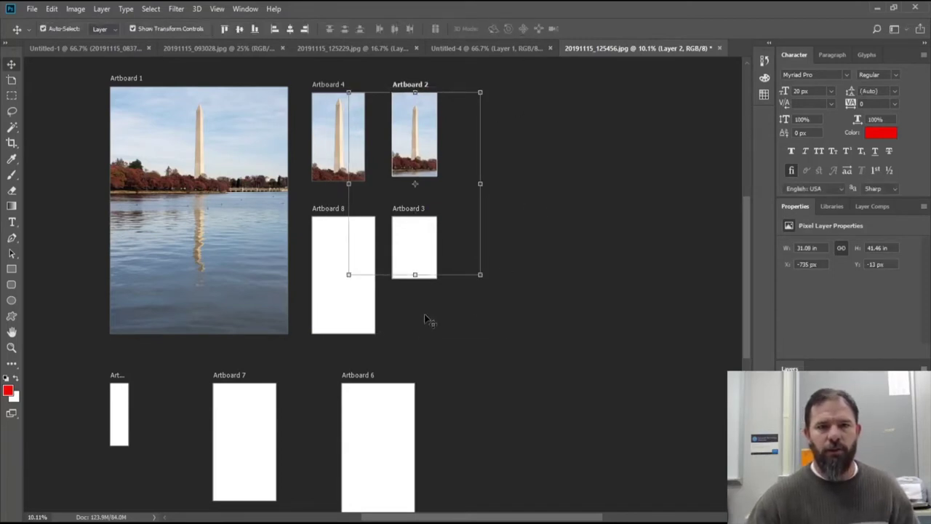
- Paste the copied photo into Artboard 8 and shift it down to frame the monument, the trees and some water
left_click(327, 296)
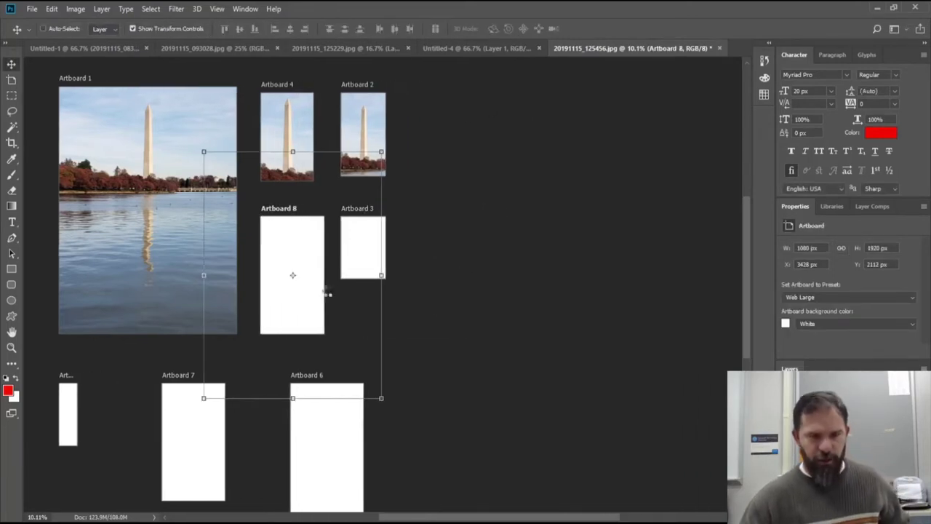
key("ctrl+v")
left_click_drag(291, 228, 291, 297)
- Paste the copied photo into Artboard 3 and fit it so the monument and the trees are framed
left_click(340, 256)
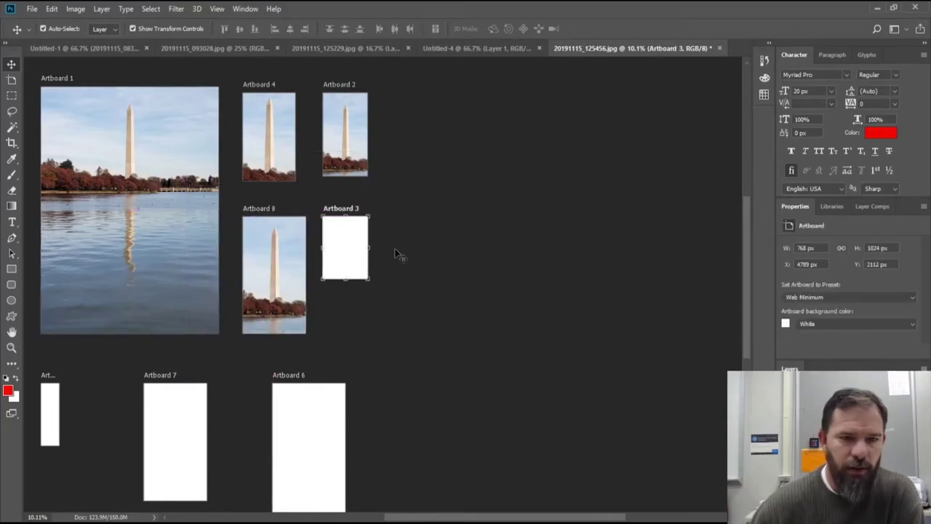
key("ctrl+t")
key("ctrl+v")
left_click_drag(327, 261, 306, 276)
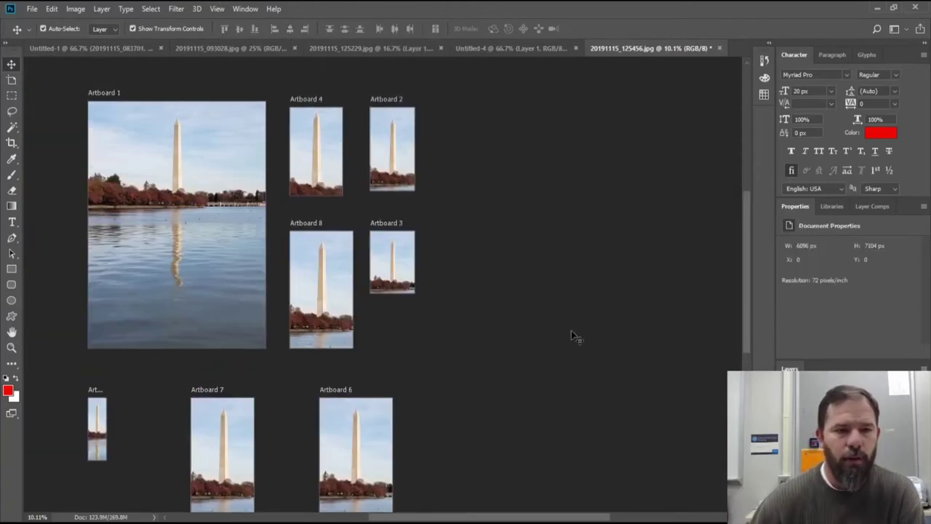
- Start an Artboards to Files export and set the file name prefix to Wash_Monument_
scroll(571, 331, "down", 1)
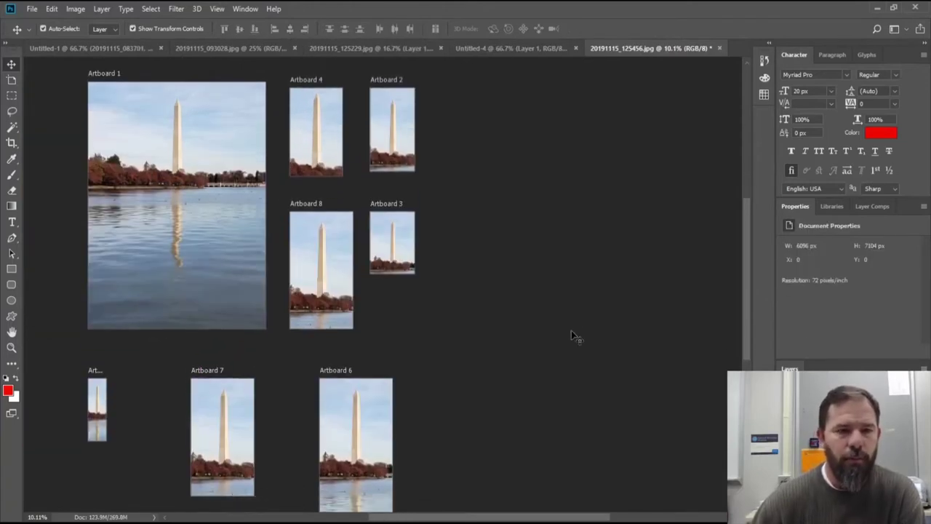
scroll(571, 337, "down", 1)
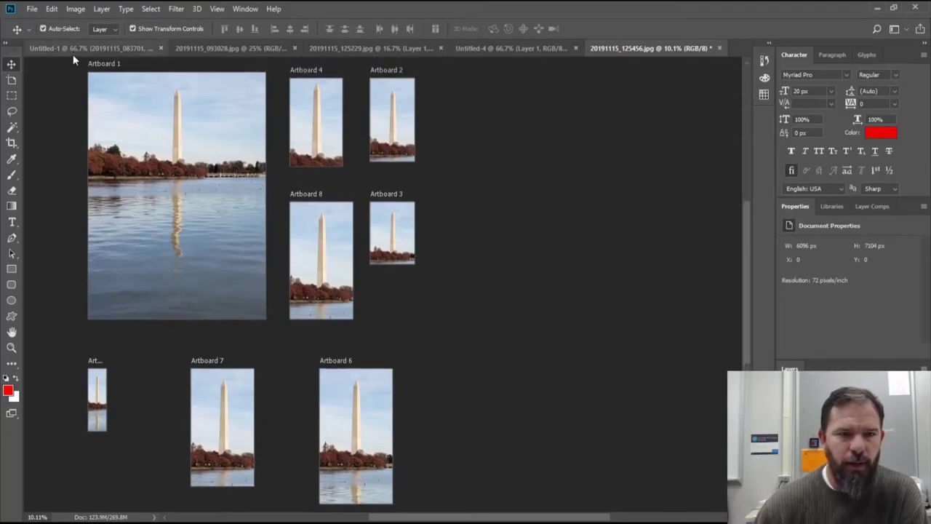
left_click(34, 9)
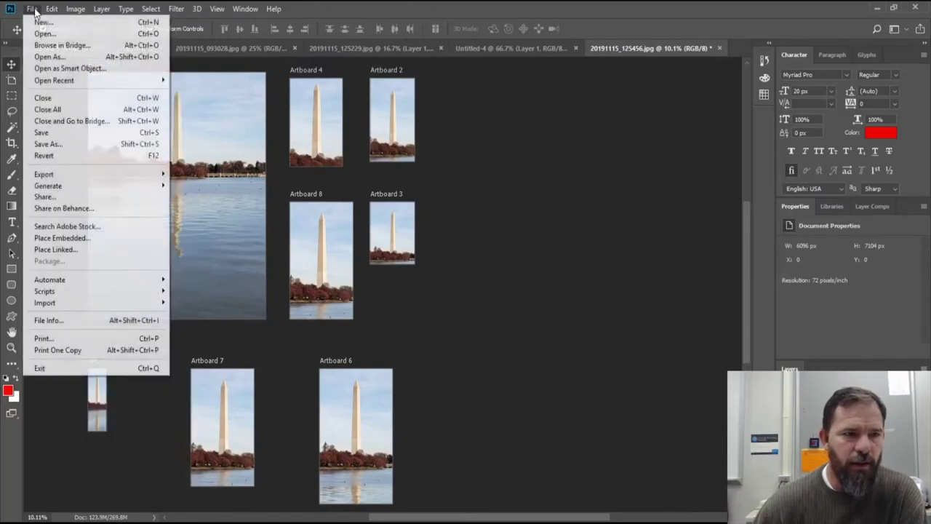
mouse_move(58, 178)
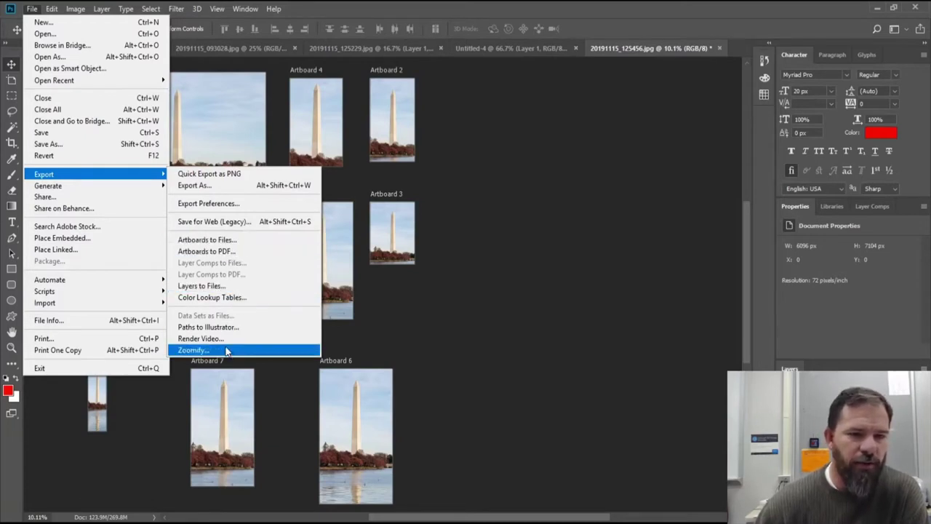
left_click(211, 240)
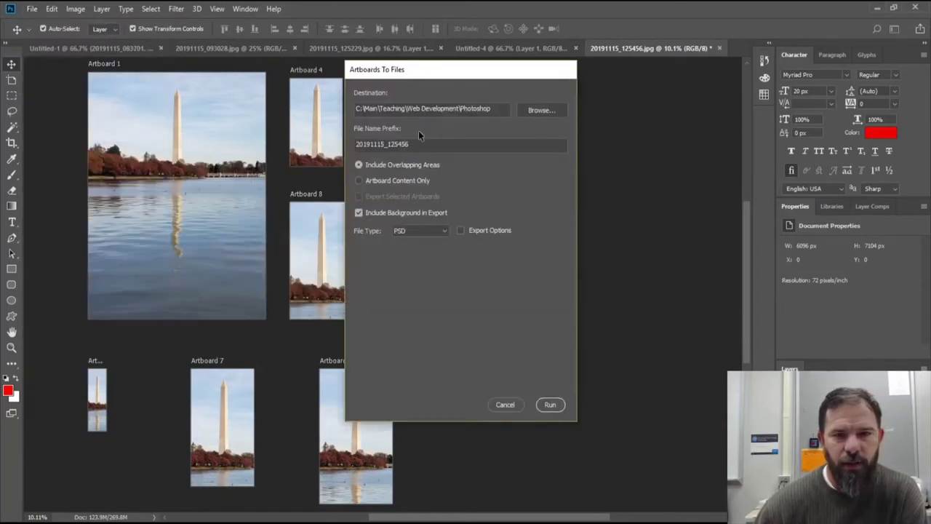
double_click(433, 143)
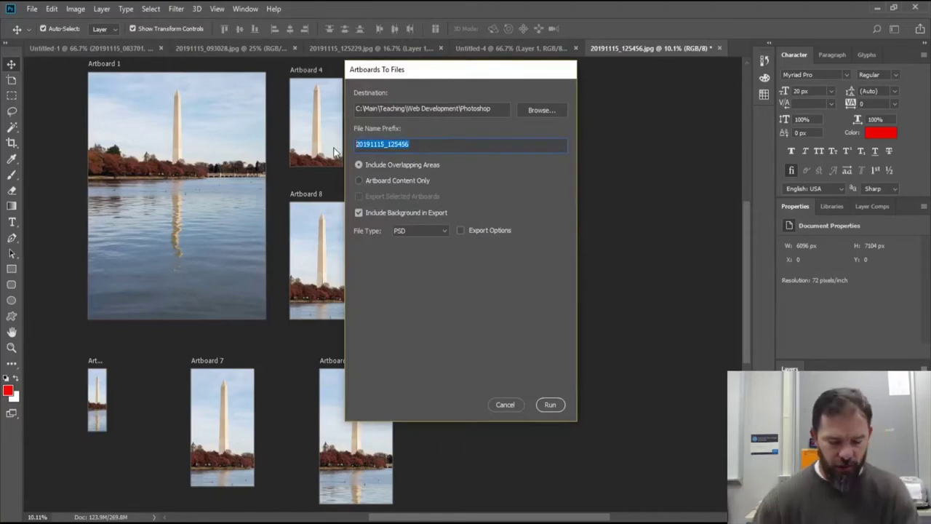
type("Mon")
key("BackSpace")
key("BackSpace")
type("ash_Monument")
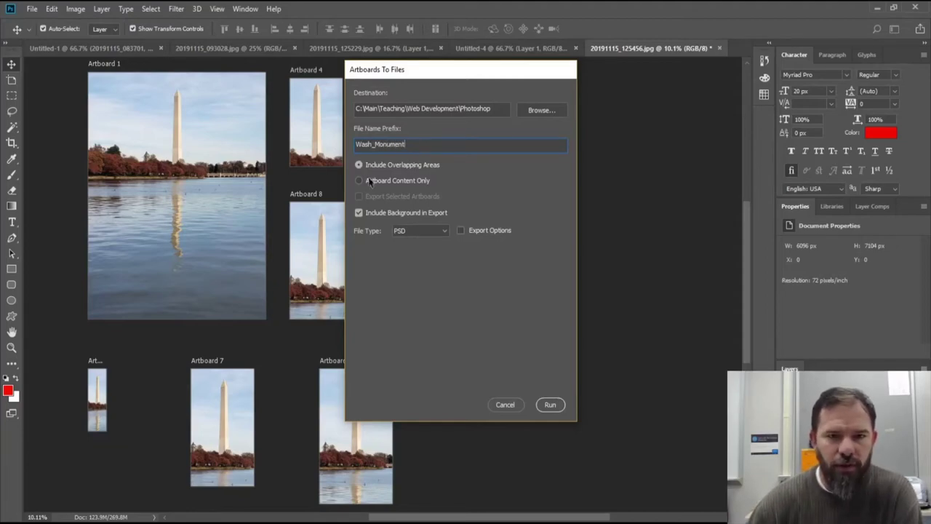
type("_")
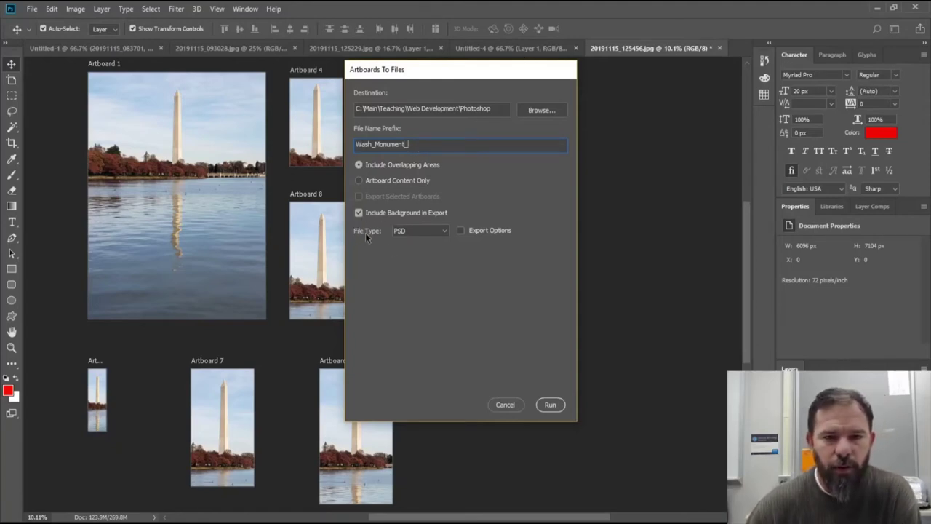
- Set the export file type to PNG-24 and look over its export options without changing them
left_click(446, 231)
left_click(406, 233)
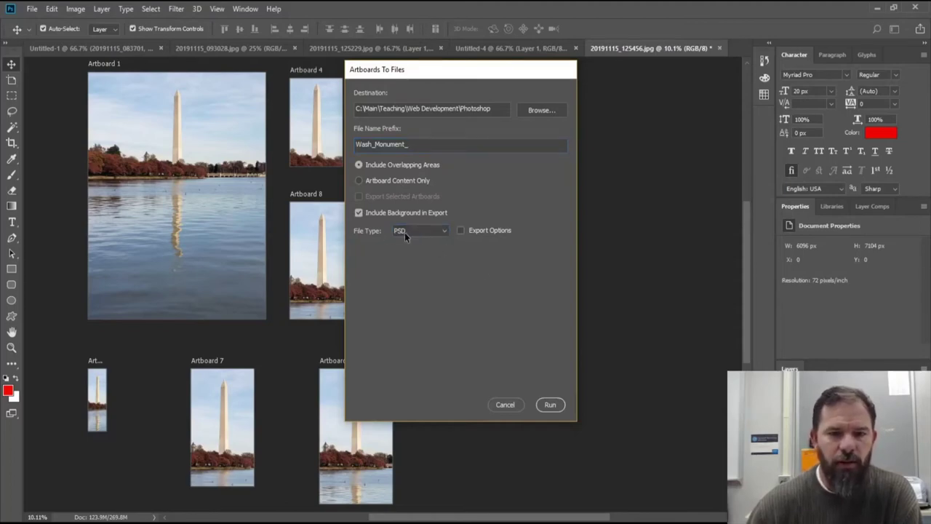
left_click(404, 234)
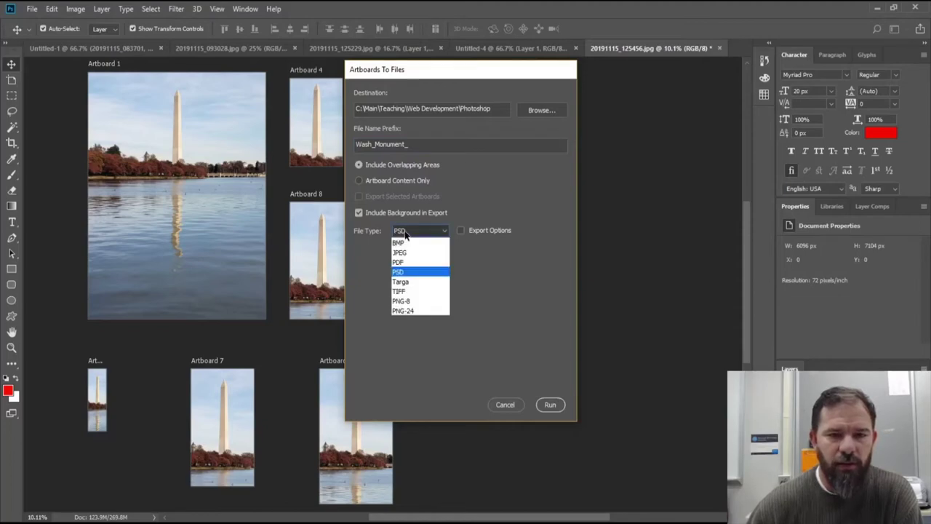
left_click(405, 311)
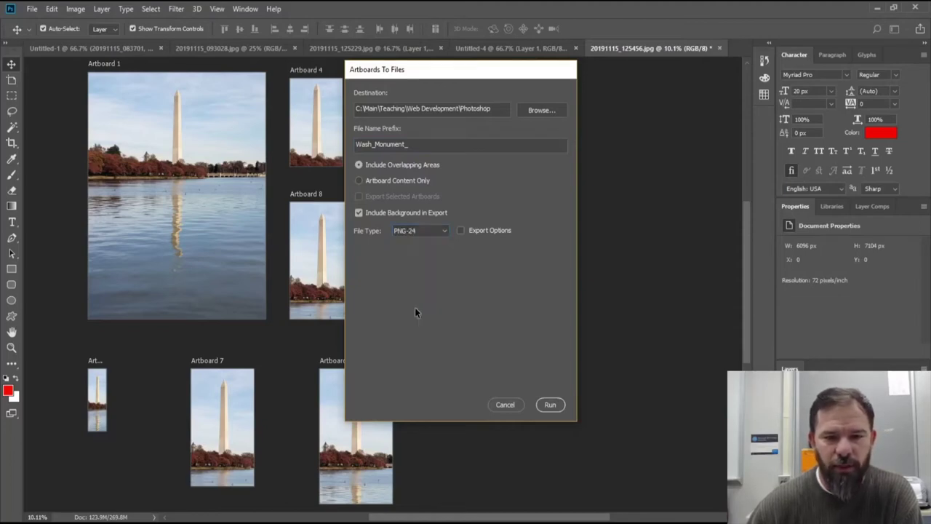
left_click(460, 230)
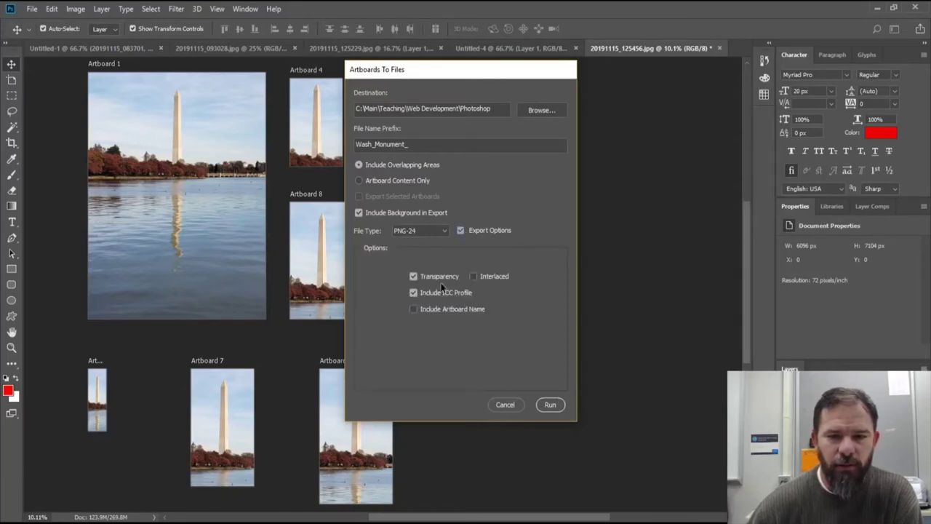
left_click(461, 231)
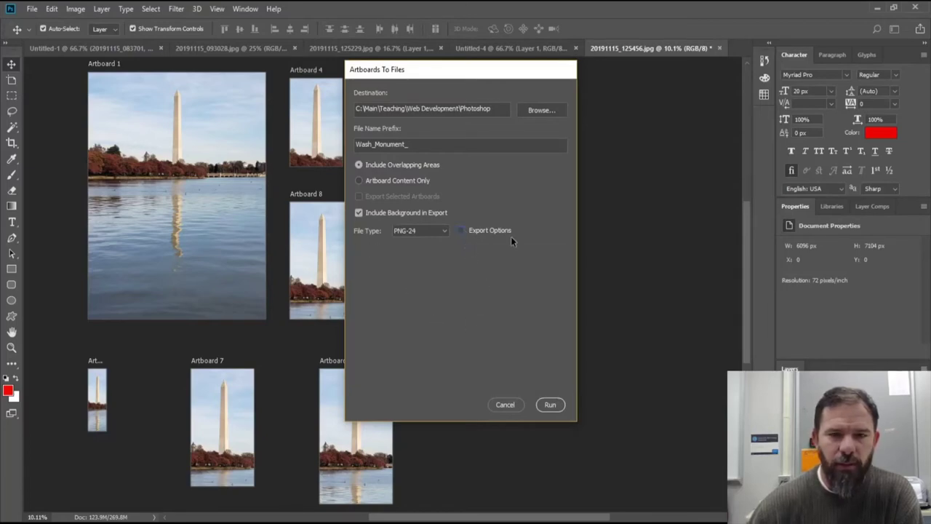
- Create a Wash_Monument folder inside the Photoshop folder, choose it as the export destination and run the export
left_click(541, 110)
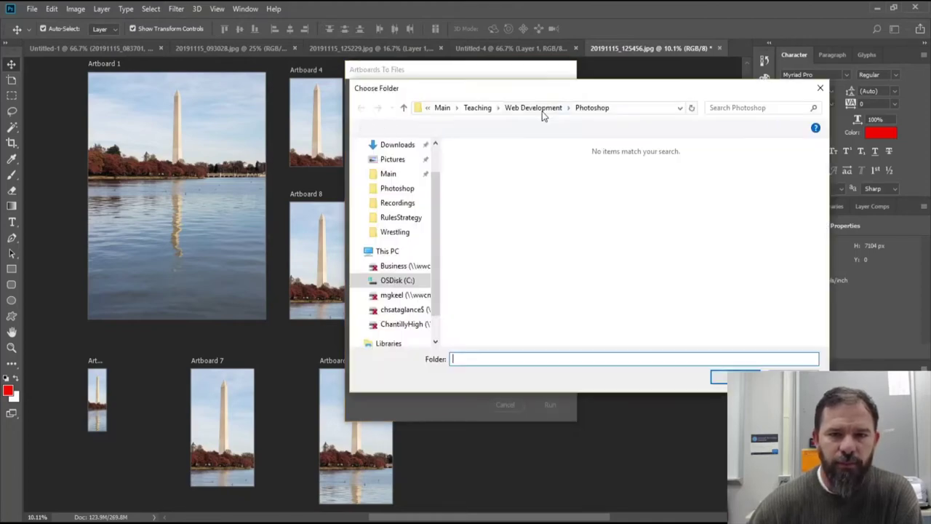
right_click(542, 221)
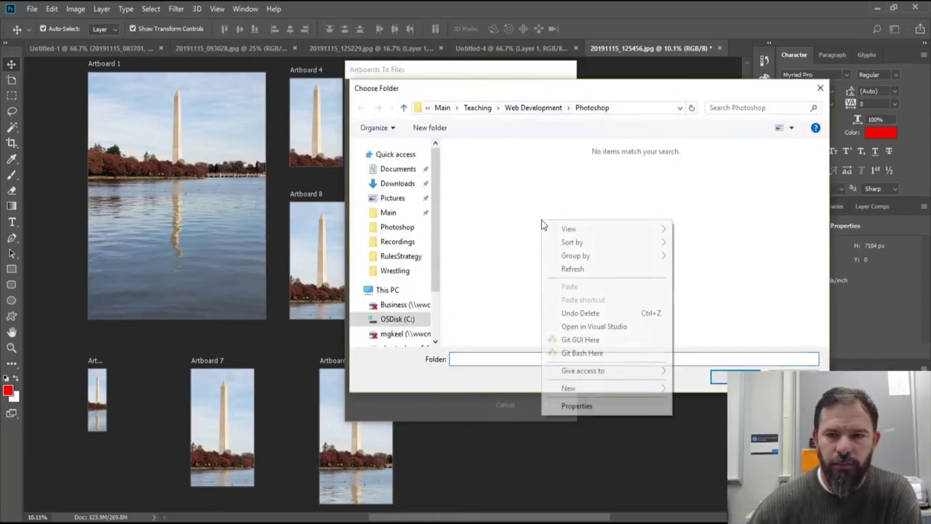
mouse_move(593, 393)
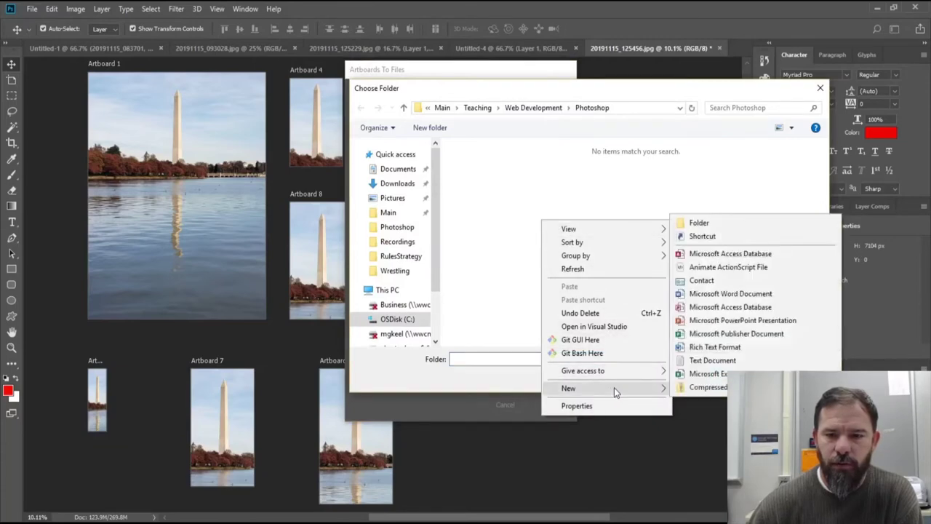
left_click(695, 222)
type("Wash_Mon")
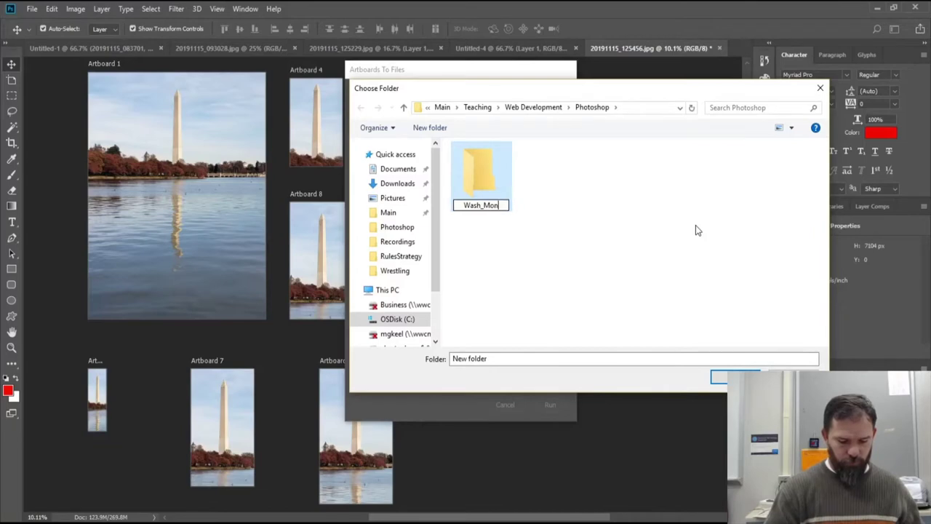
type("ument")
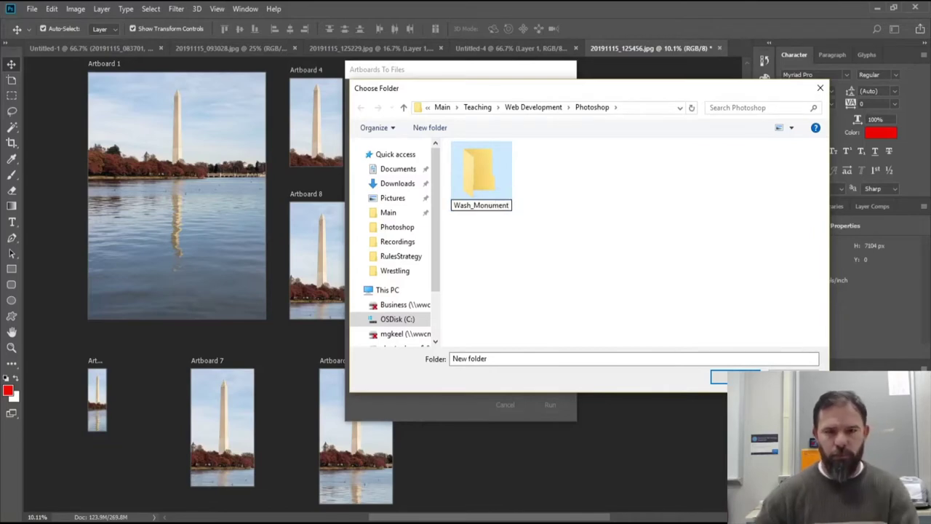
key("Return")
double_click(491, 211)
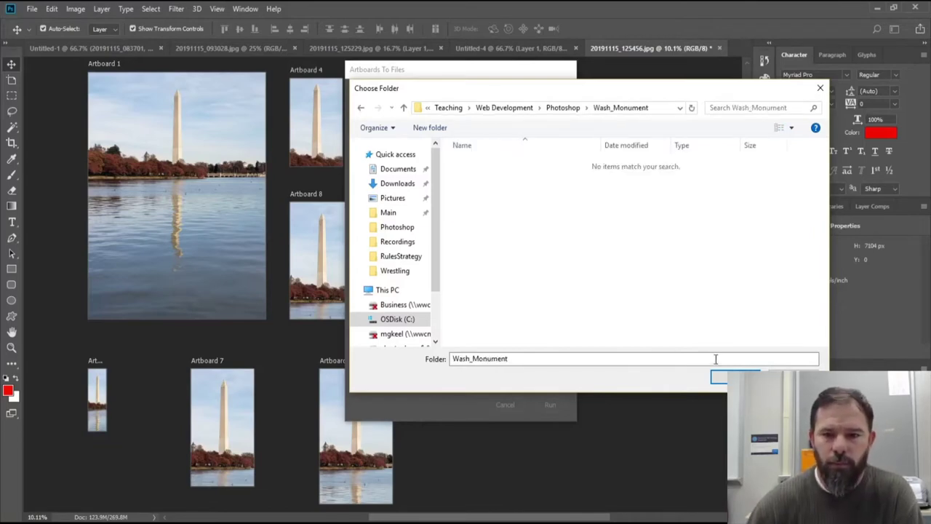
left_click(735, 377)
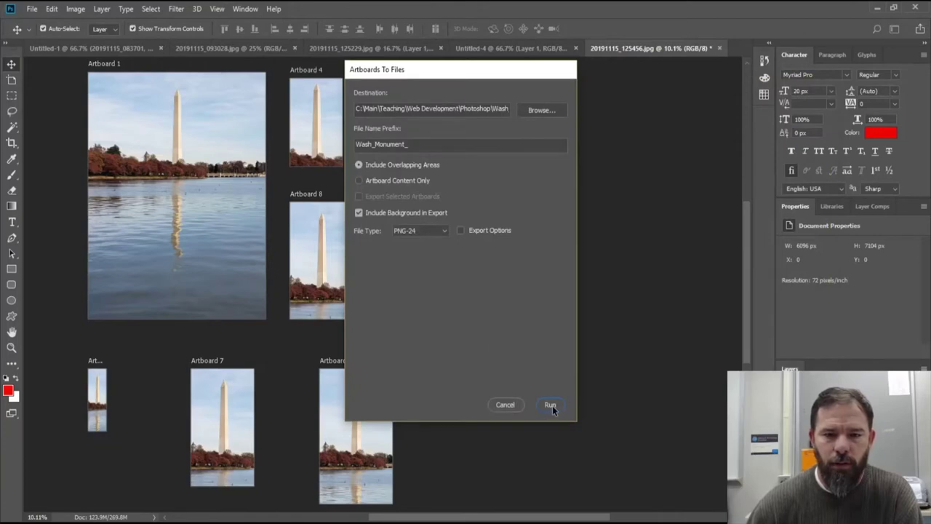
left_click(551, 406)
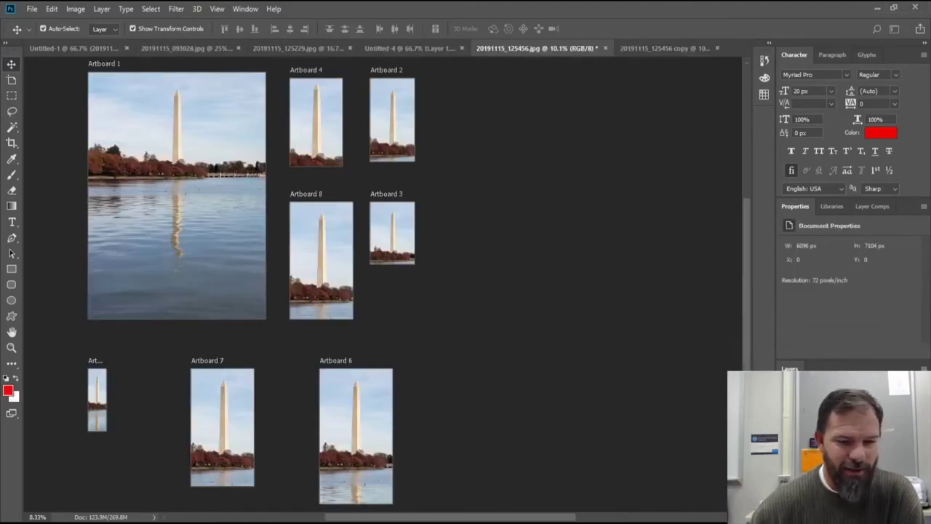
- Switch to File Explorer to examine the exported files in the Wash_Monument folder, and dismiss the export alert in Photoshop
right_click(271, 523)
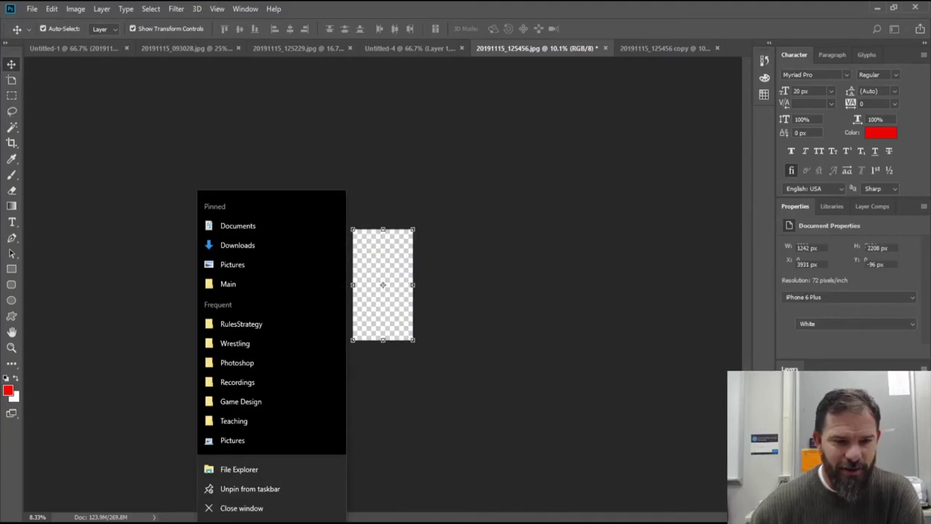
left_click(266, 365)
double_click(637, 167)
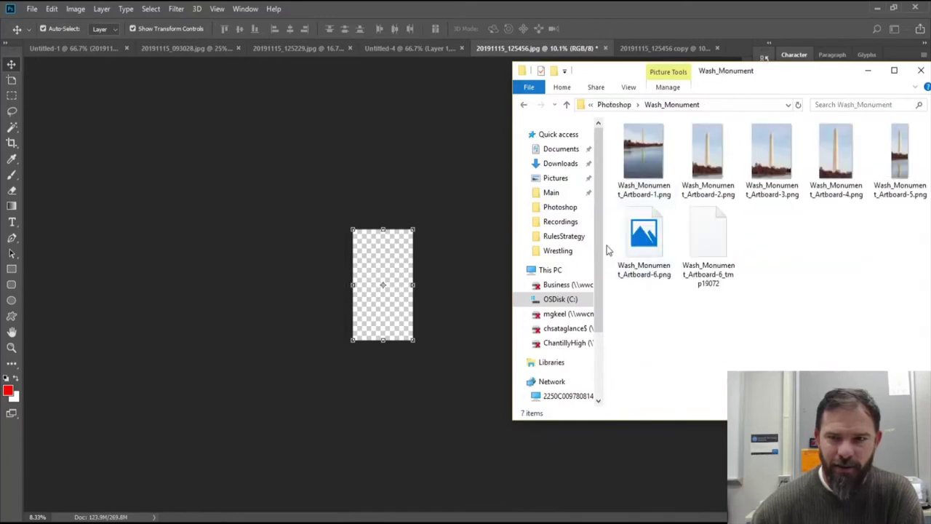
left_click_drag(825, 77, 762, 74)
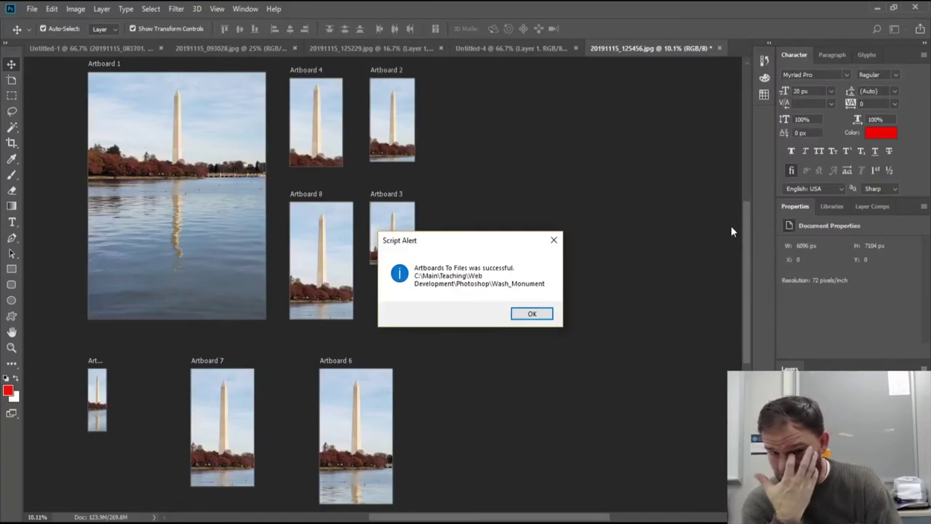
left_click(538, 315)
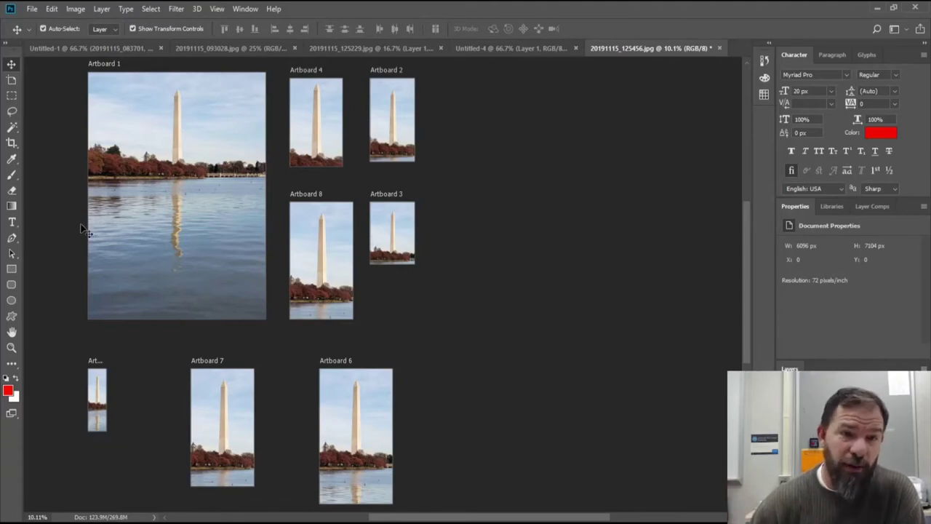
- View the open Untitled-4 logo document and the statue photo 20191115_125229.jpg
left_click(531, 51)
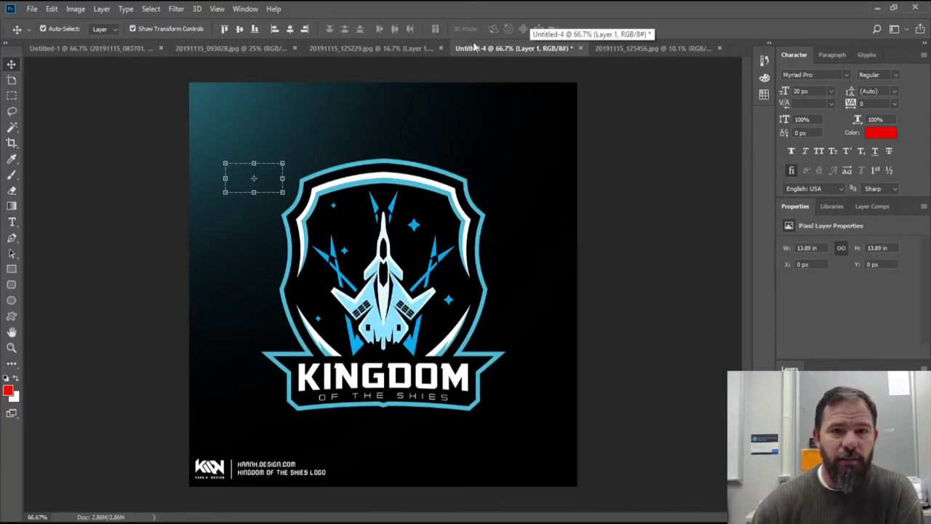
left_click(363, 47)
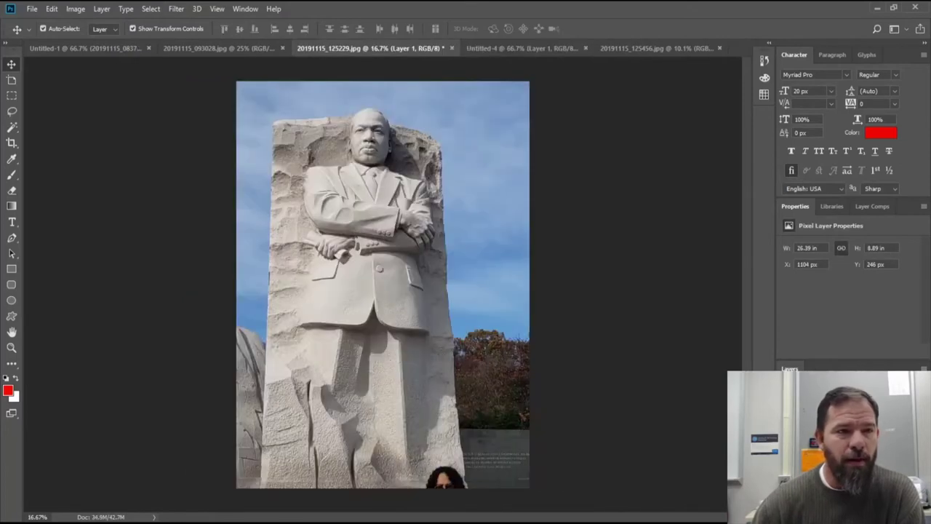
- Copy a rectangular marquee selection of the statue's head and adjoining sky onto a new layer, and view that layer without the background
left_click(11, 96)
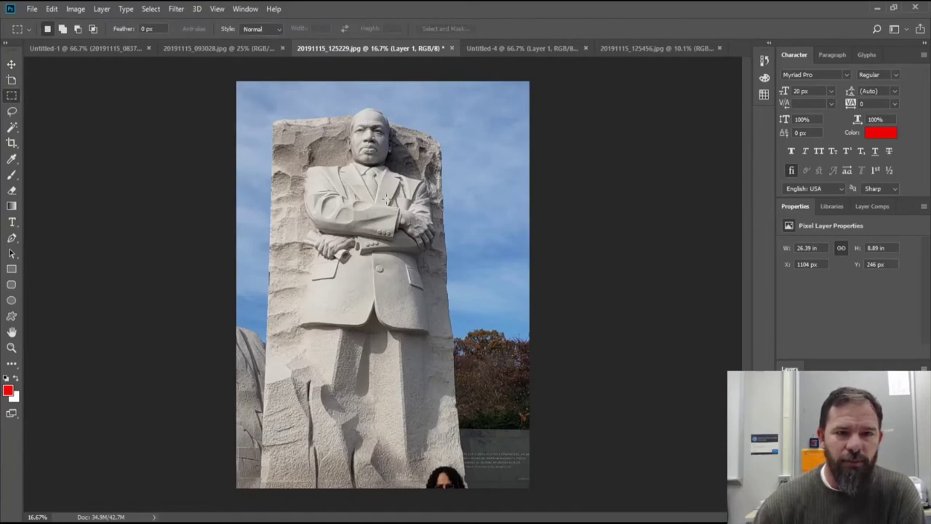
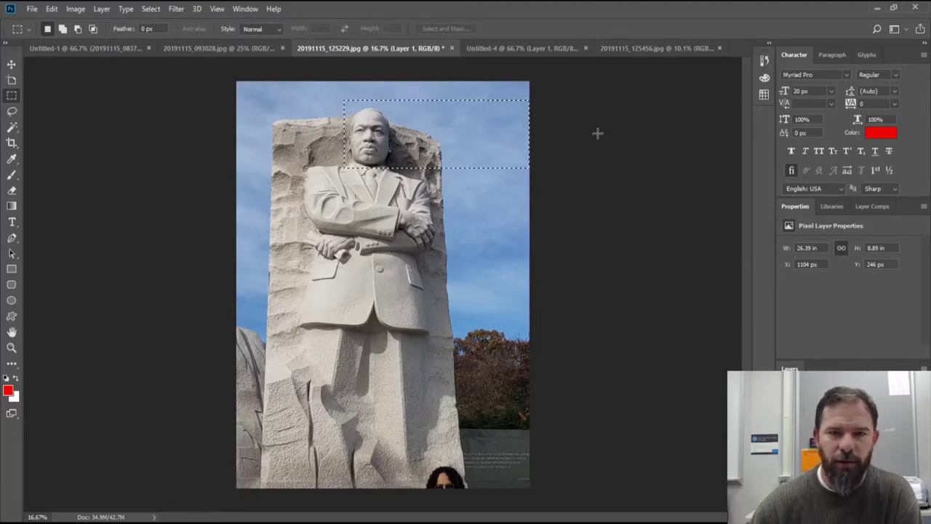
right_click(477, 138)
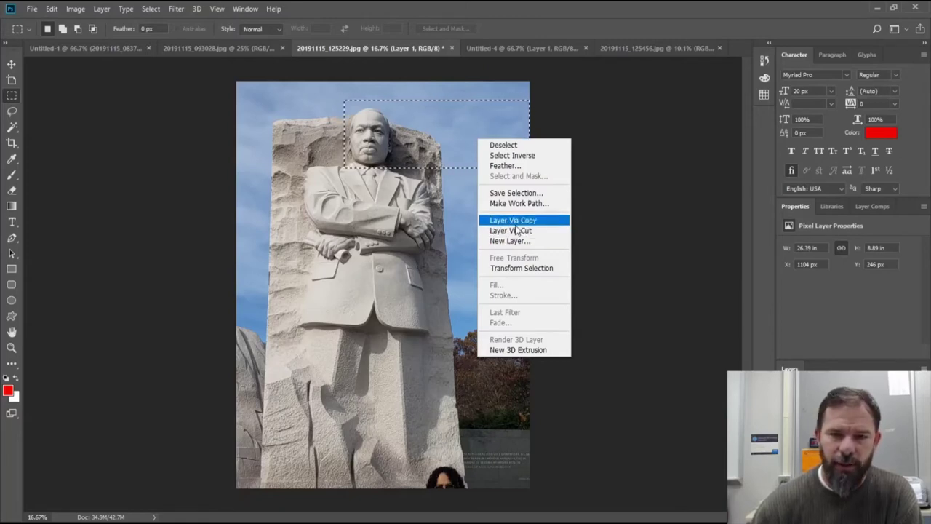
left_click(517, 221)
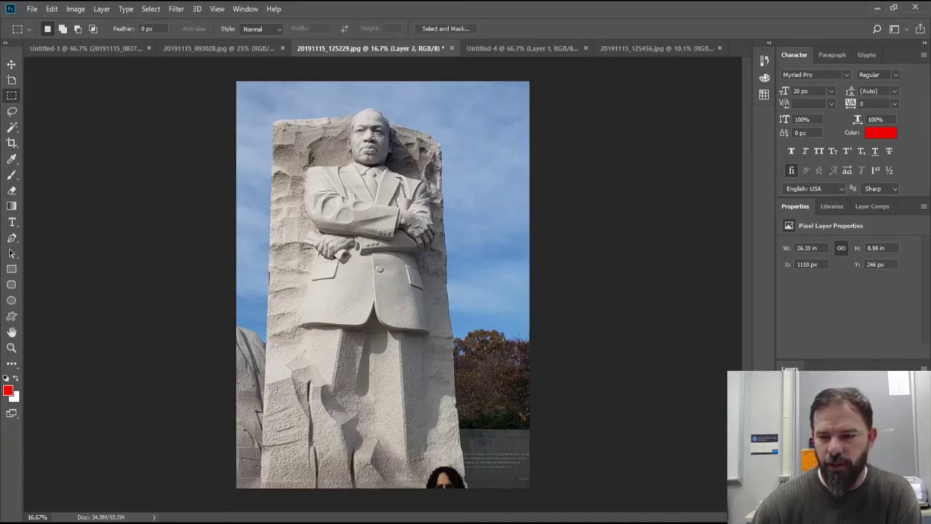
left_click(787, 437)
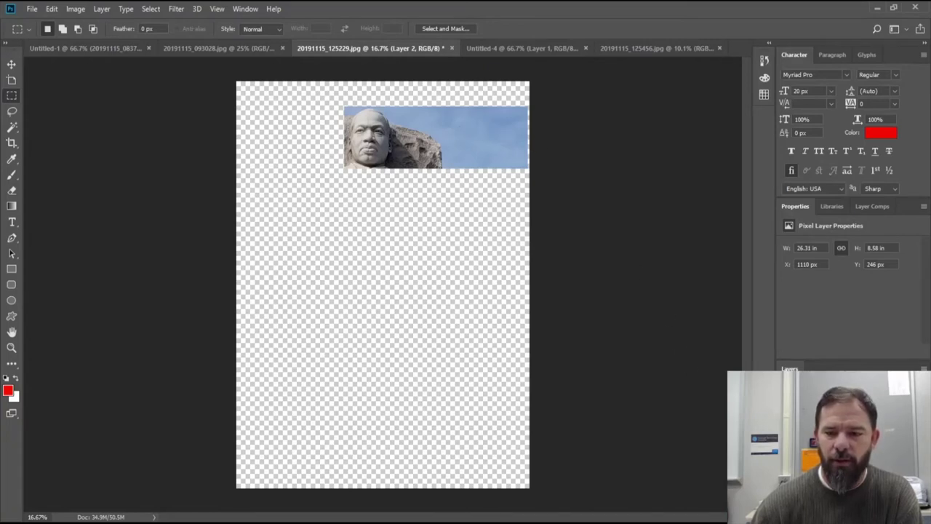
left_click(788, 436)
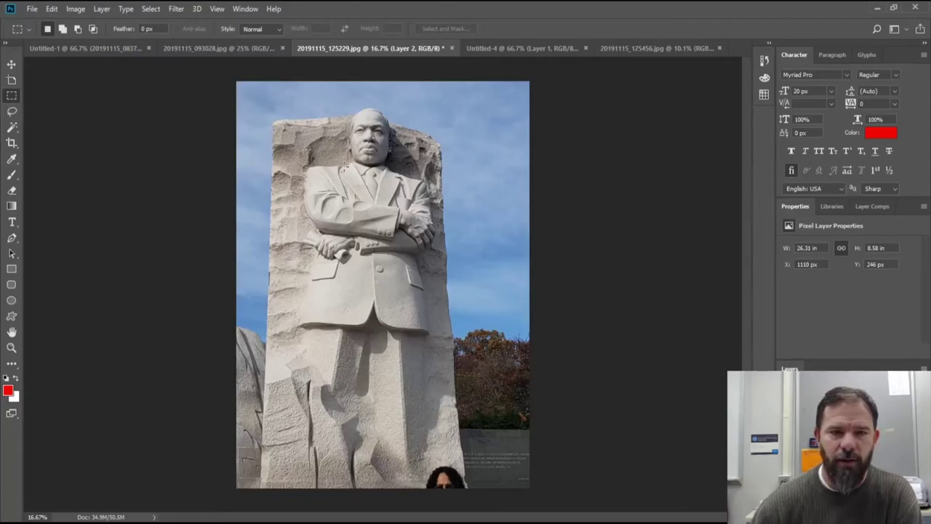
- Marquee-select the statue's head and the sky beside it on the Background layer and copy the selection
left_click_drag(342, 170, 541, 86)
key("alt+bracketleft")
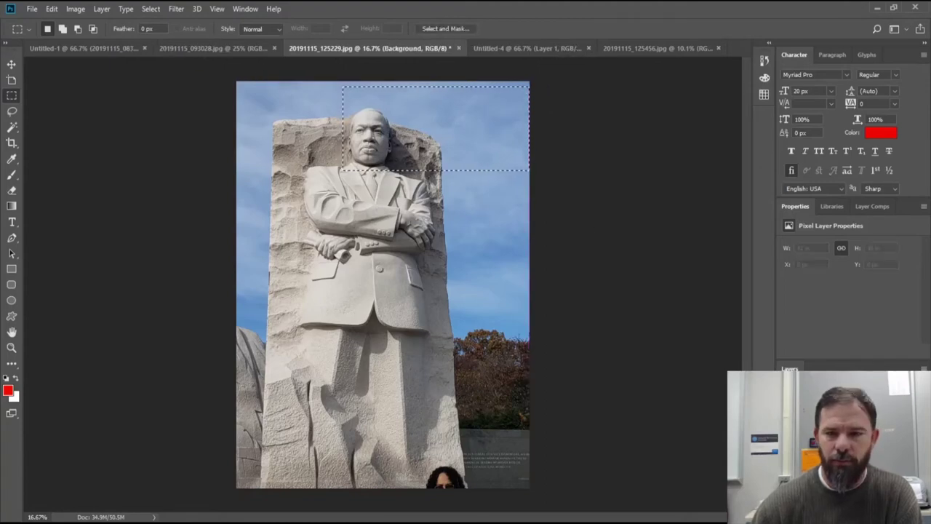
left_click(52, 9)
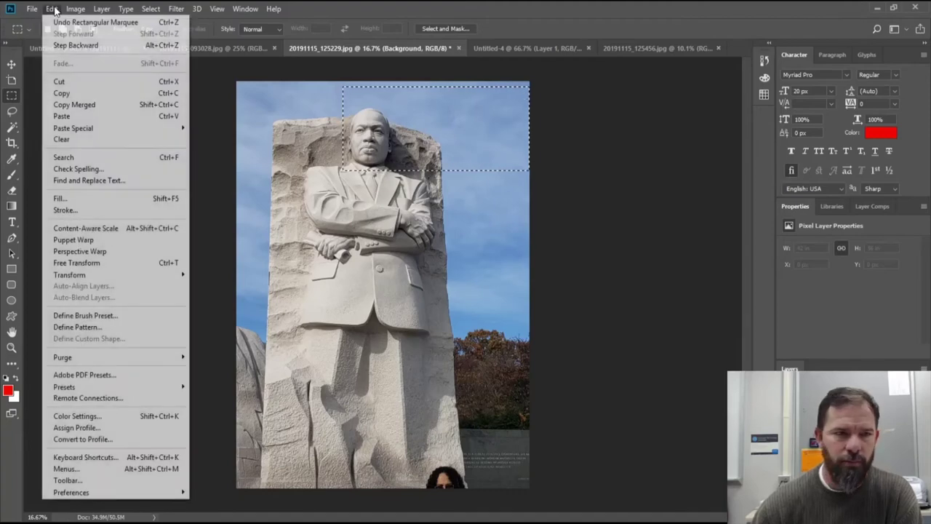
left_click(64, 93)
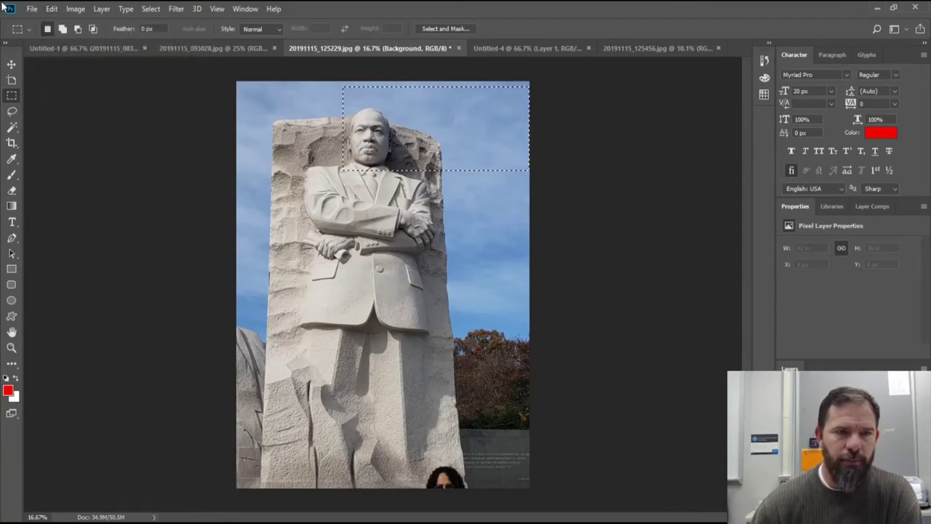
- Create a new document from the 1926 x 834 px Clipboard preset and paste the copied statue head into it
left_click(32, 8)
left_click(36, 20)
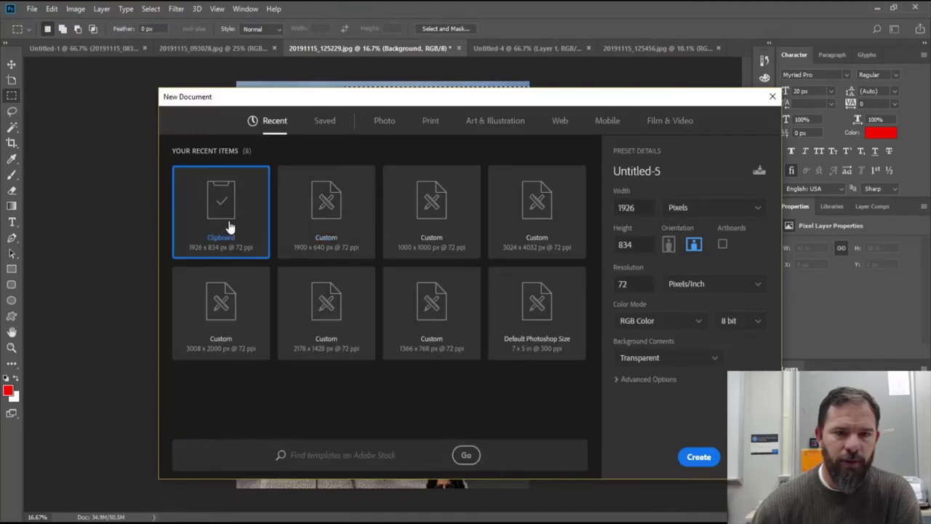
double_click(226, 230)
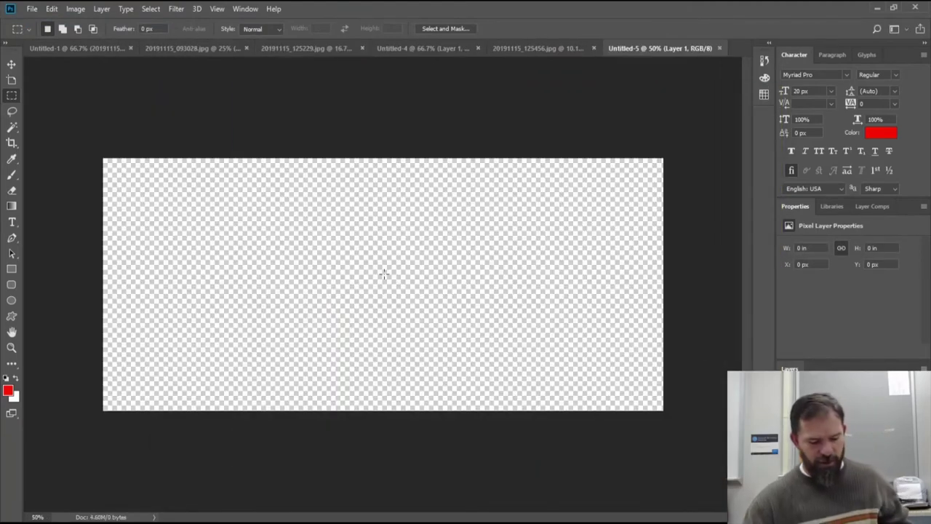
key("ctrl+v")
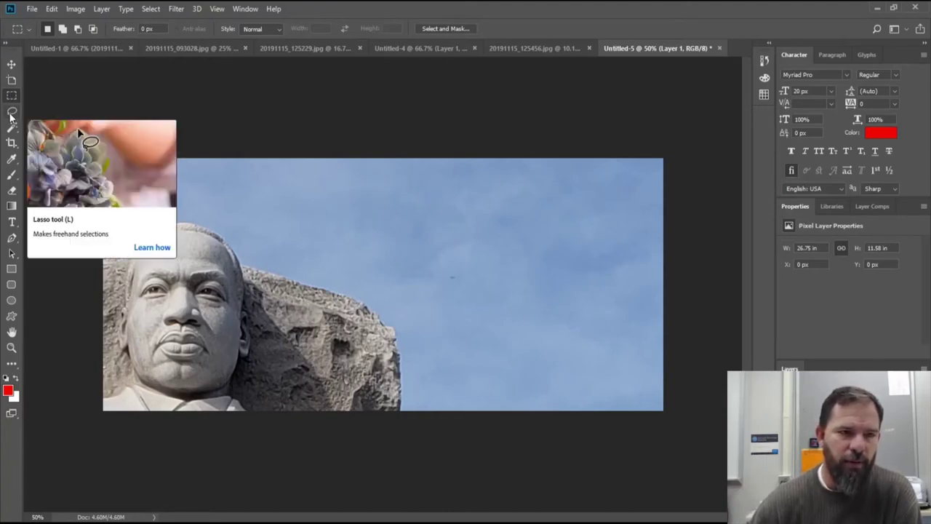
- Switch to the cemetery photo 20191115_093028.jpg and examine its front row of headstones at 200% zoom
left_click(306, 48)
left_click(197, 48)
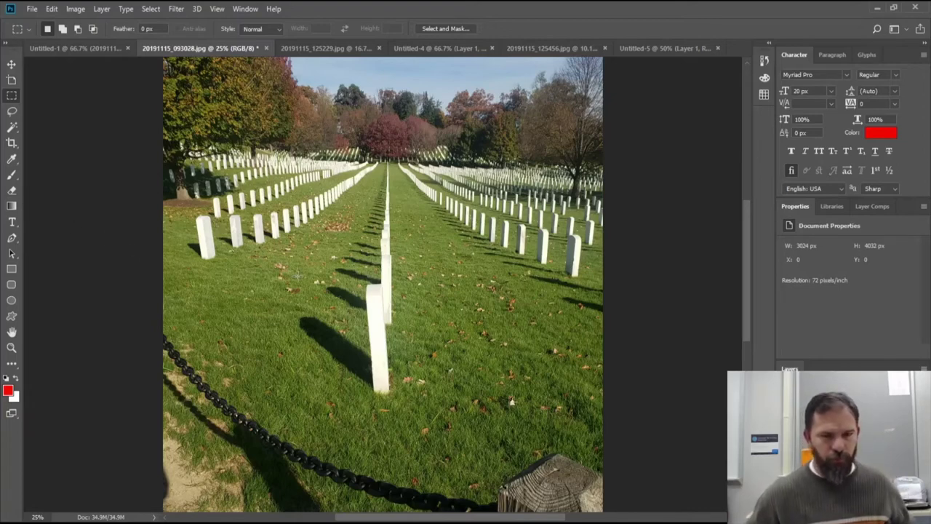
key("v")
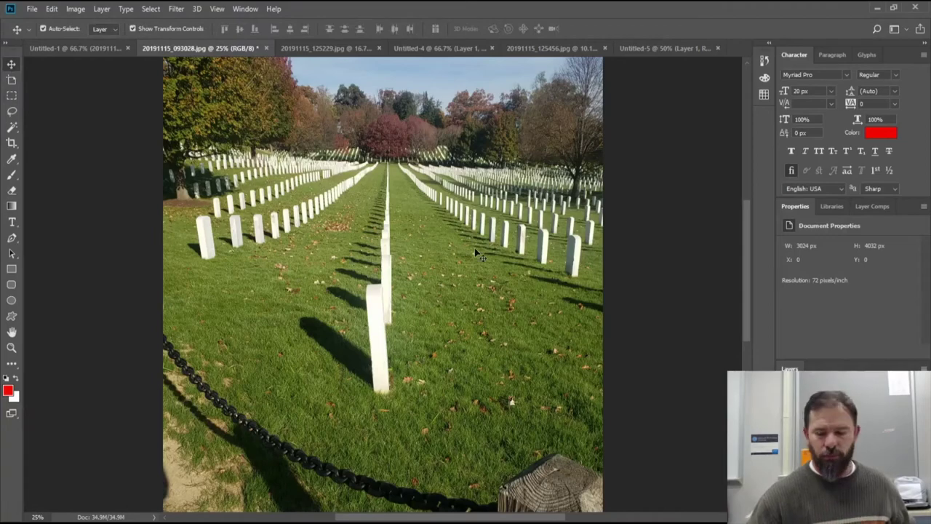
left_click(216, 9)
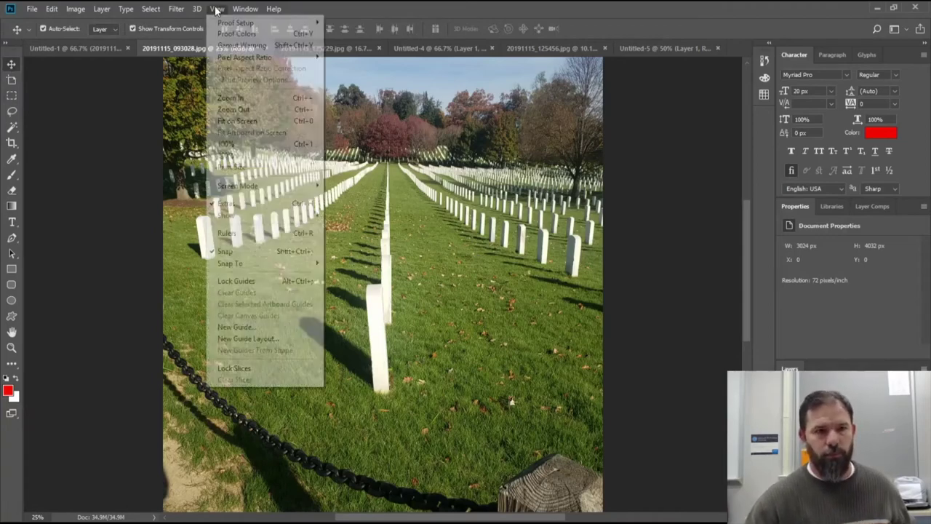
left_click(216, 9)
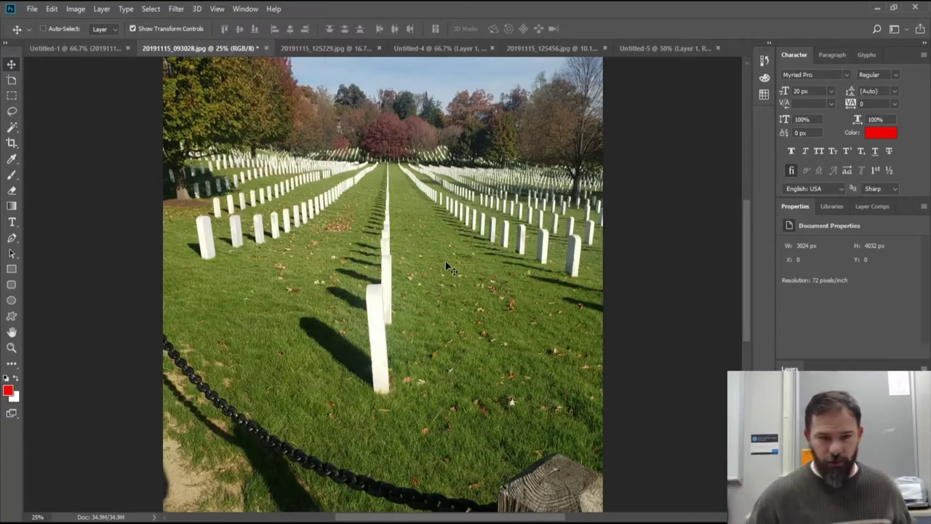
key("ctrl+plus")
key("ctrl+plus")
key("ctrl+plus")
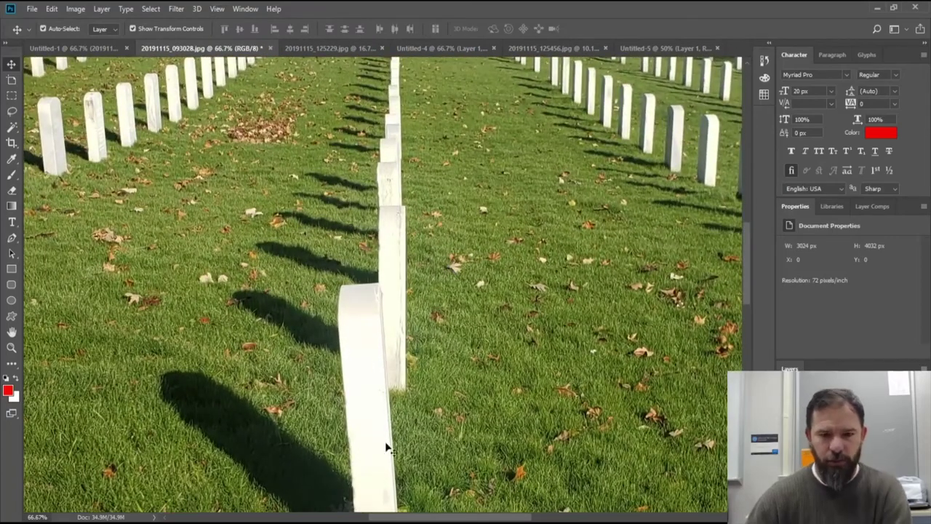
left_click_drag(428, 517, 385, 502)
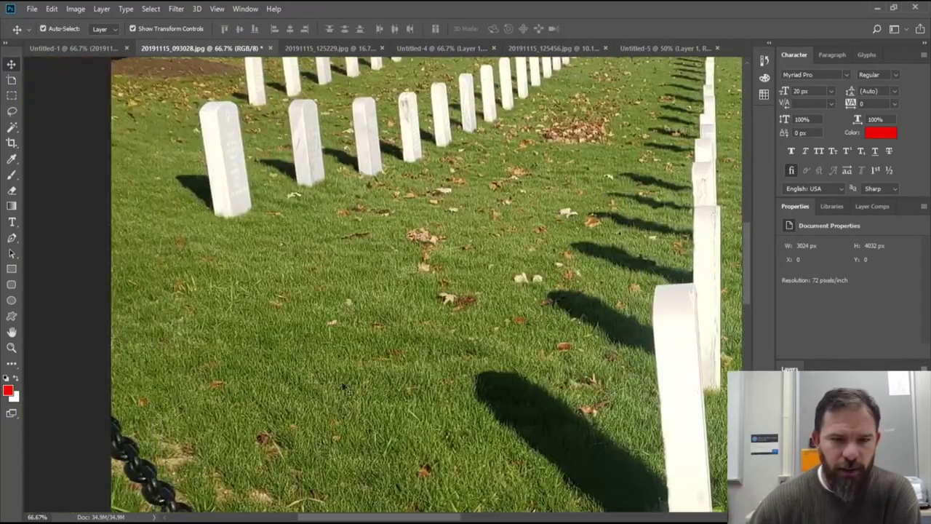
scroll(401, 506, "up", 5)
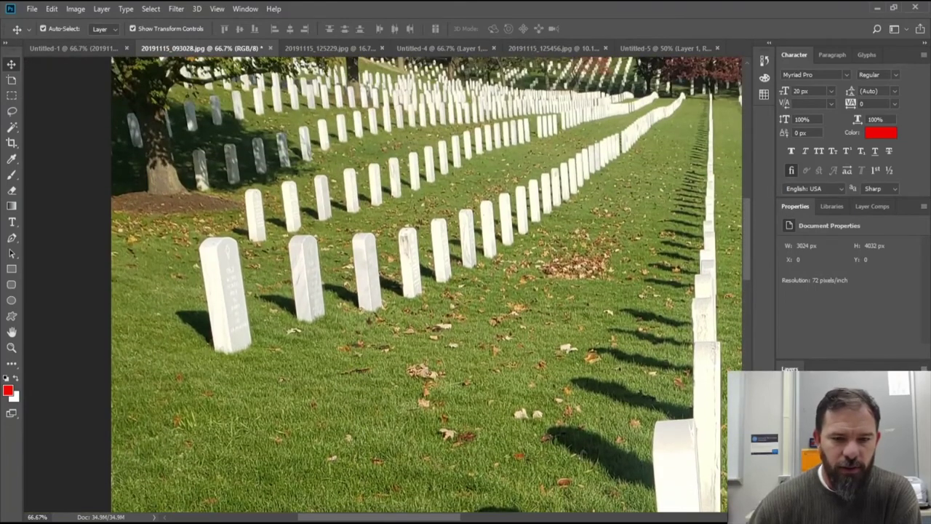
scroll(427, 513, "left", 3)
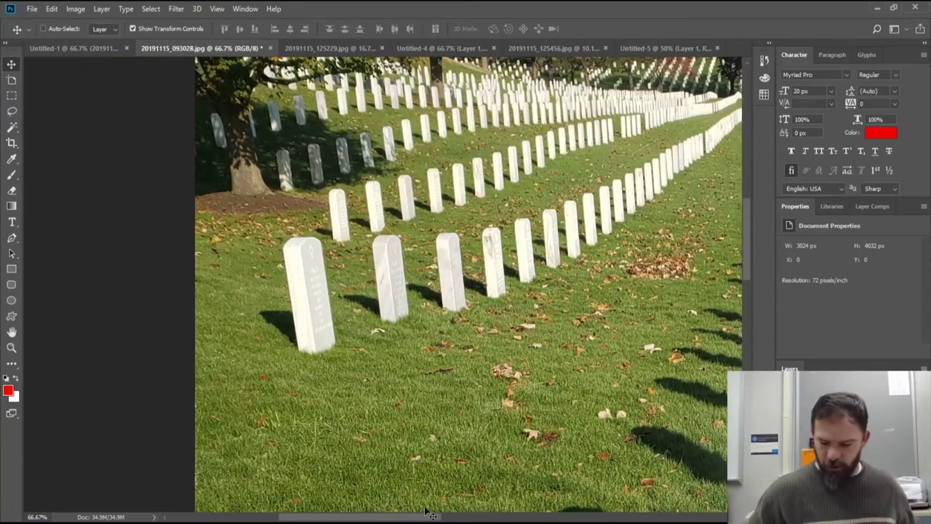
key("ctrl+plus")
key("ctrl+plus")
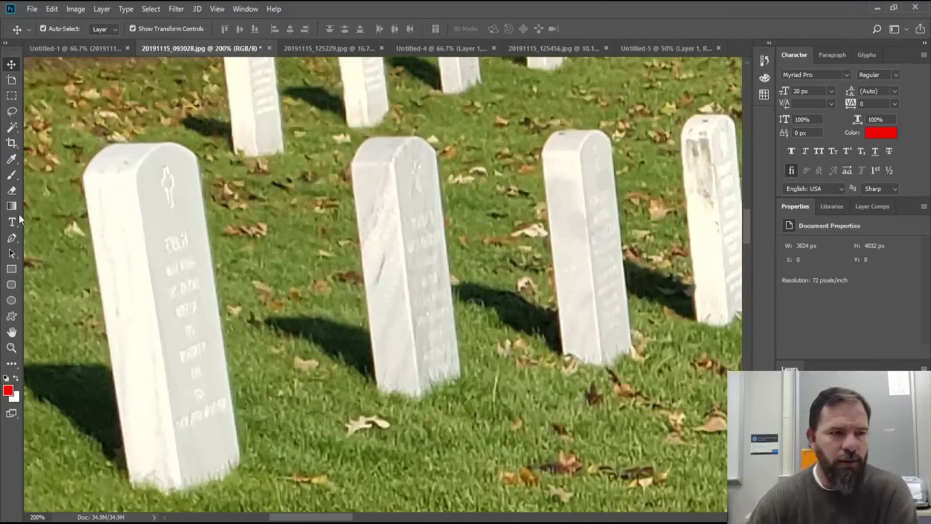
- Outline the second headstone of the front row and its shadow with a freehand Lasso selection at 0 px feather
left_click(11, 112)
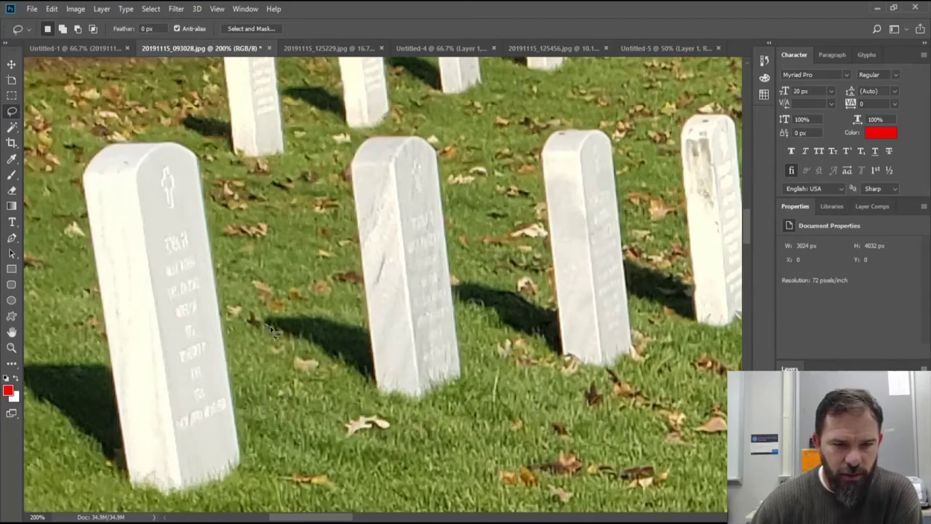
left_click_drag(274, 329, 288, 337)
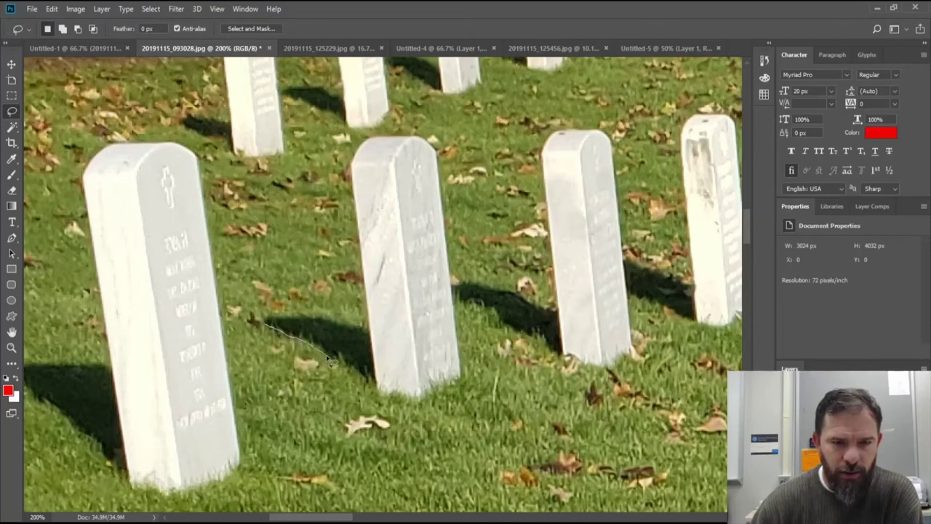
left_click_drag(329, 360, 345, 370)
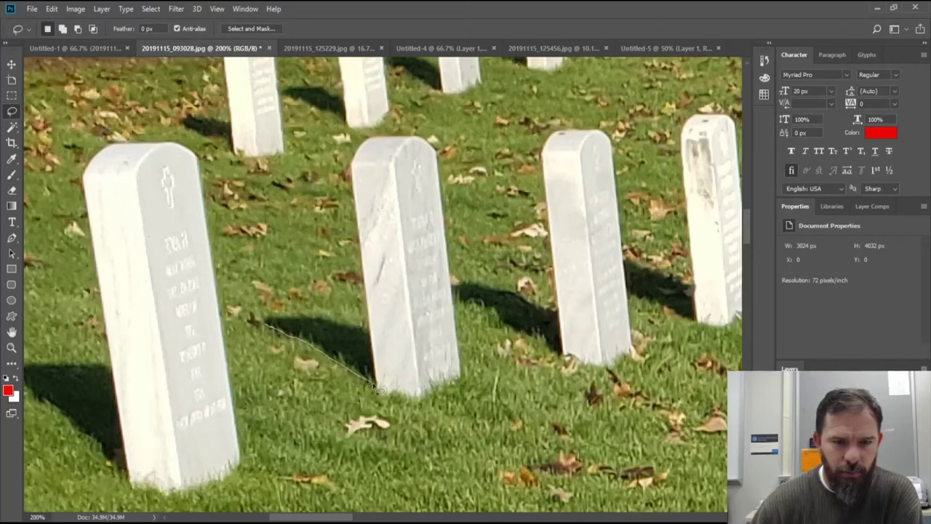
mouse_move(386, 397)
left_mouse_down()
mouse_move(320, 326)
mouse_move(299, 325)
left_mouse_up()
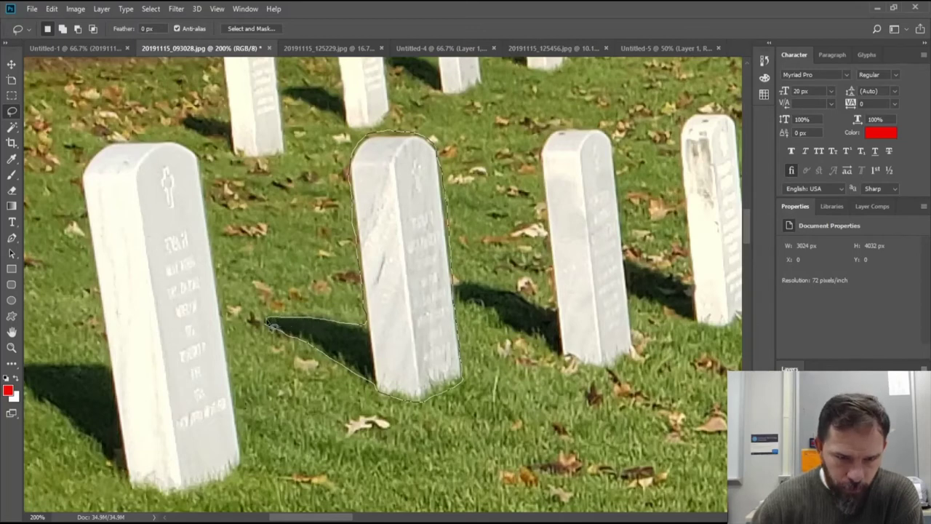
left_click_drag(269, 327, 267, 325)
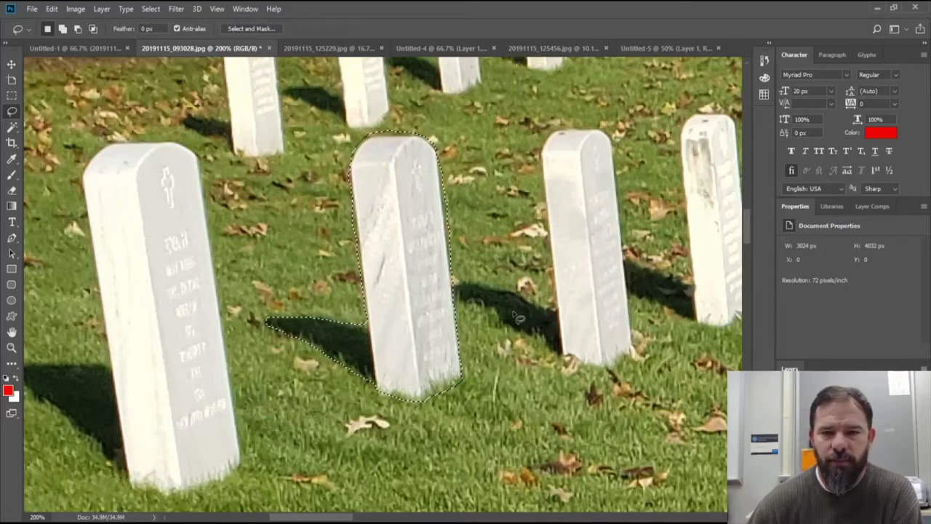
- Copy the selected headstone and shadow onto a new layer, view it isolated, and show the Background layer again
right_click(397, 273)
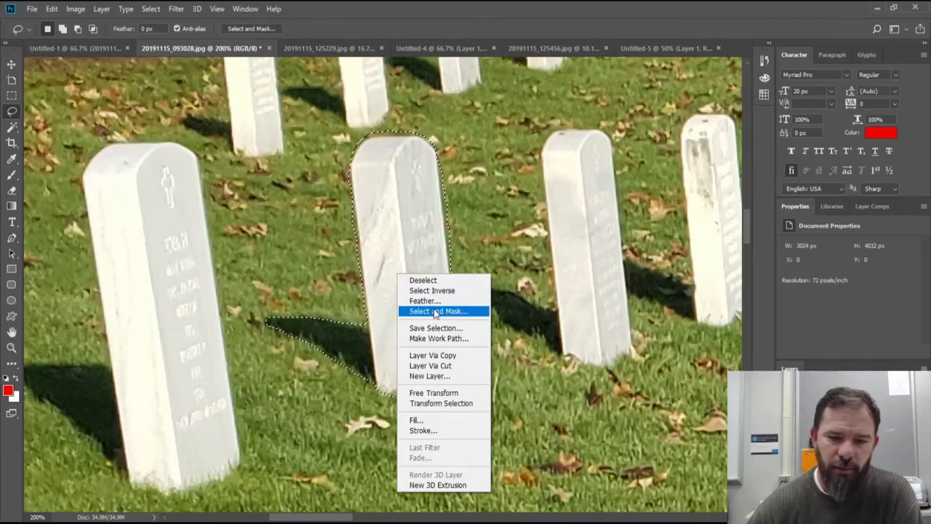
left_click(442, 356)
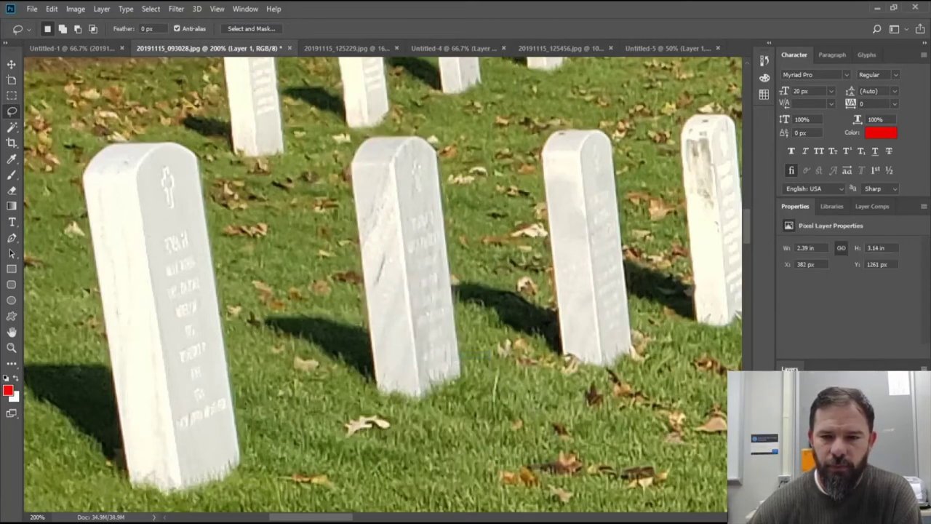
left_click(790, 422, "alt")
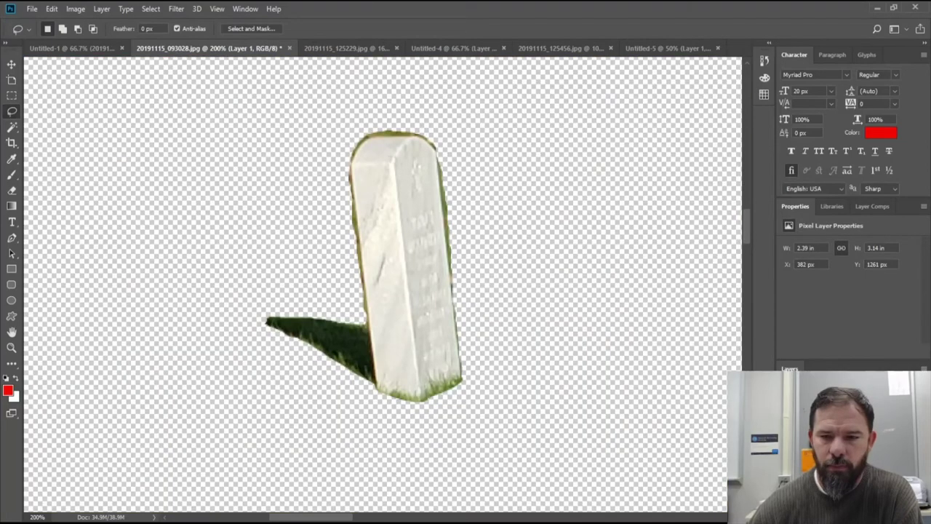
left_click(789, 422, "alt")
left_click(789, 422, "alt")
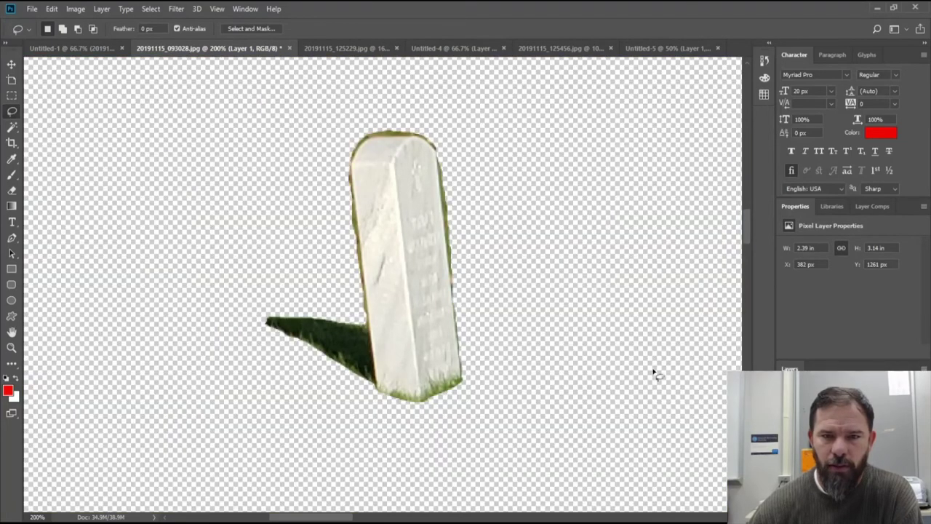
left_click(789, 440)
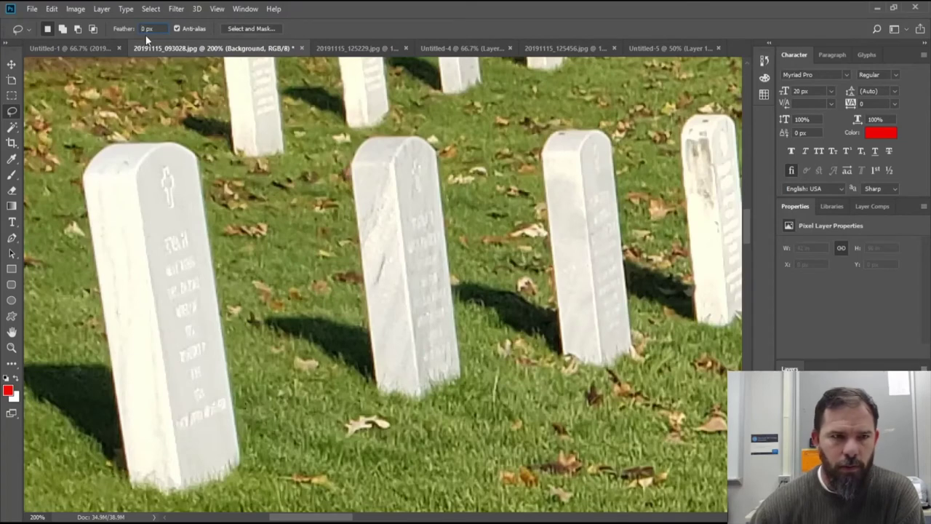
- Set the Lasso feather to 20 px and outline the same headstone and its shadow again on the Background layer
type("2")
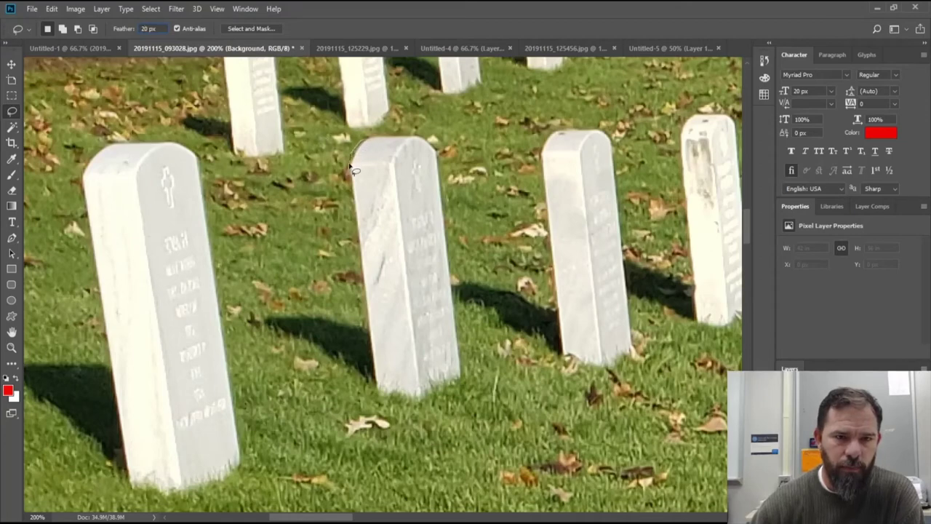
mouse_move(352, 193)
left_mouse_down()
mouse_move(361, 237)
mouse_move(444, 188)
left_mouse_up()
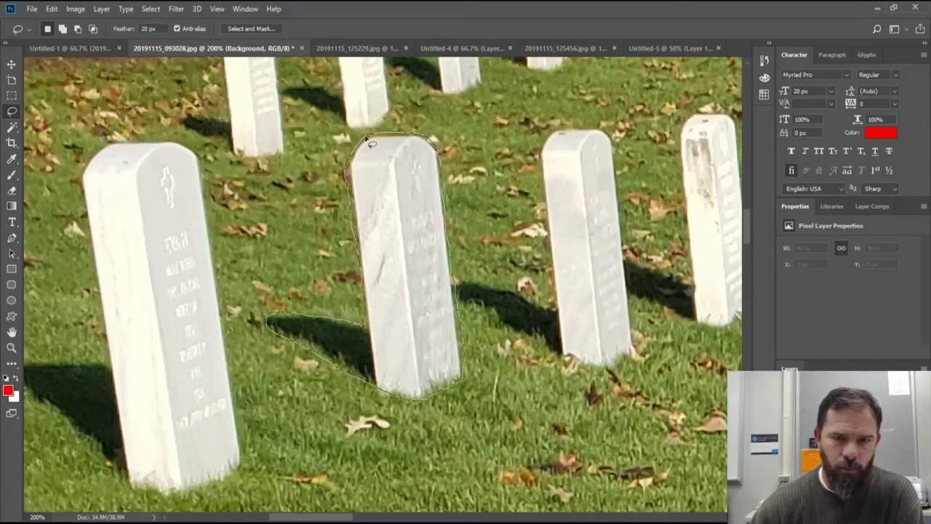
left_click_drag(371, 143, 367, 138)
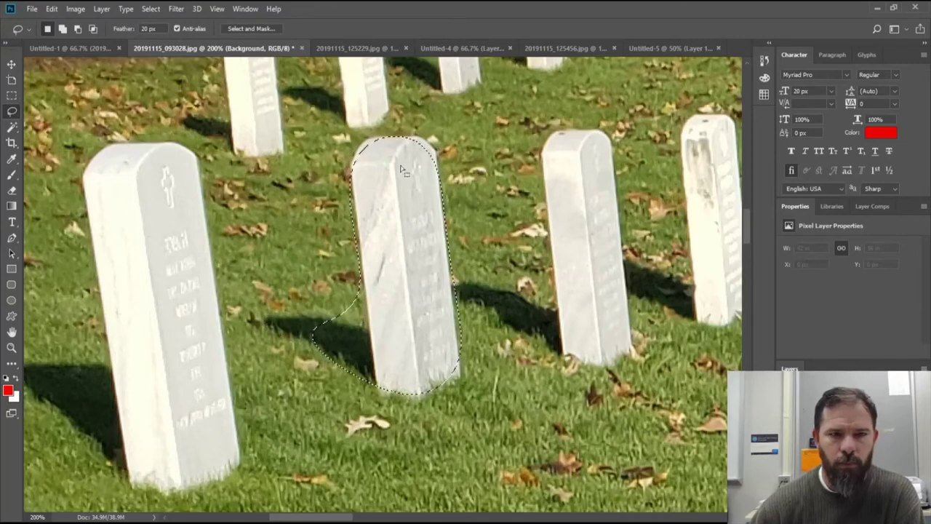
- Set the Lasso feather to 10 px and outline the second headstone and its whole shadow with a moderate margin
double_click(148, 28)
type("10")
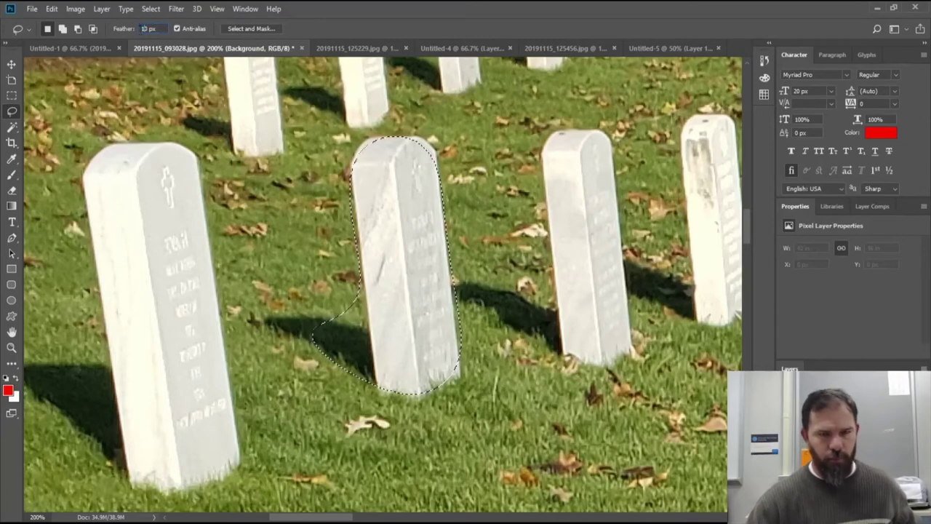
key("Return")
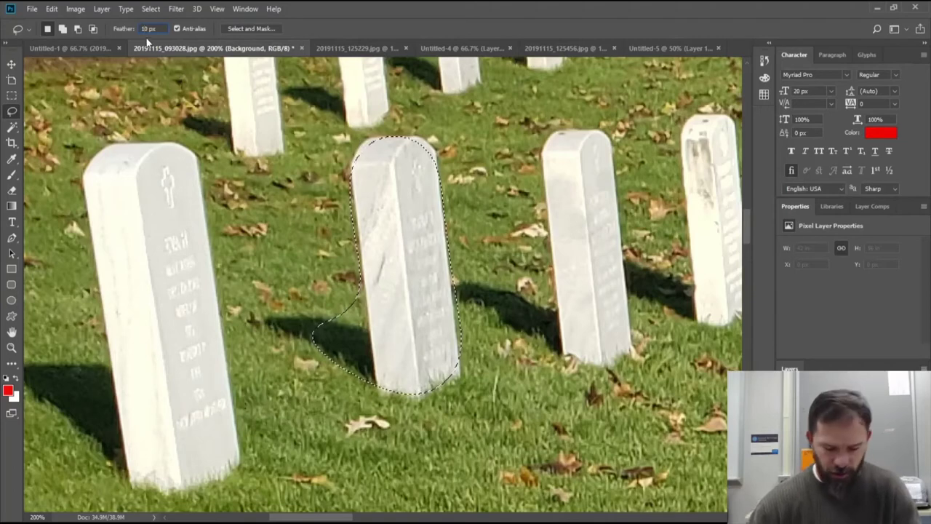
left_click(367, 135)
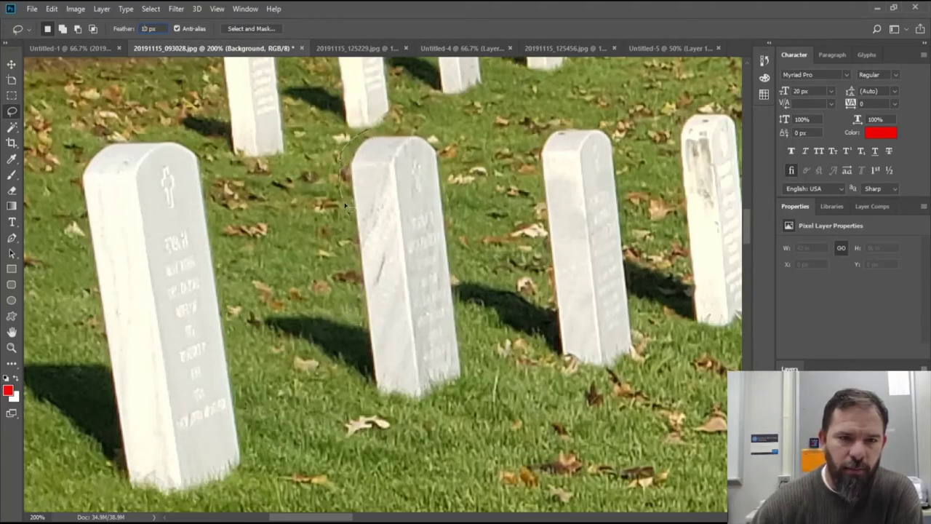
mouse_move(361, 280)
left_mouse_down()
mouse_move(359, 315)
mouse_move(285, 311)
mouse_move(260, 325)
mouse_move(297, 357)
mouse_move(416, 413)
left_mouse_up()
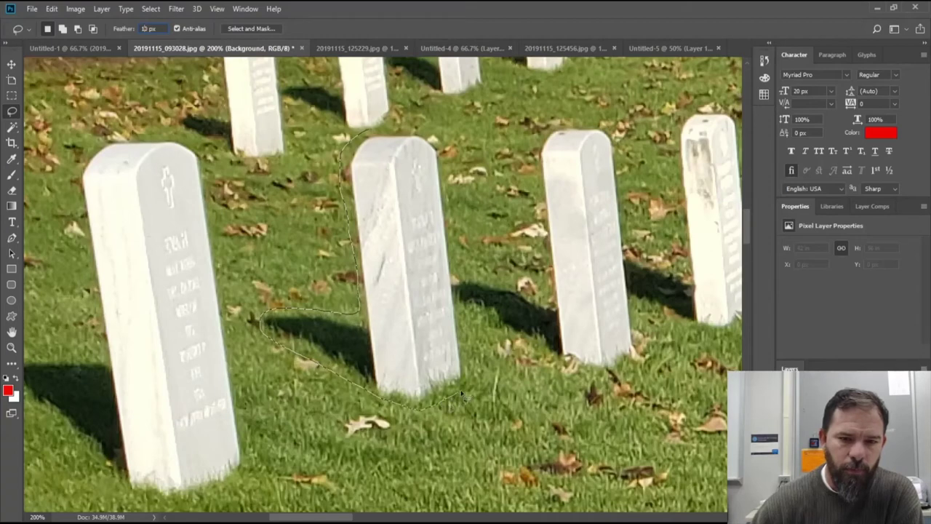
left_click_drag(471, 381, 476, 351)
mouse_move(481, 299)
left_mouse_down()
mouse_move(465, 274)
mouse_move(471, 242)
mouse_move(460, 218)
left_mouse_up()
mouse_move(469, 186)
left_mouse_down()
mouse_move(431, 138)
mouse_move(366, 133)
left_mouse_up()
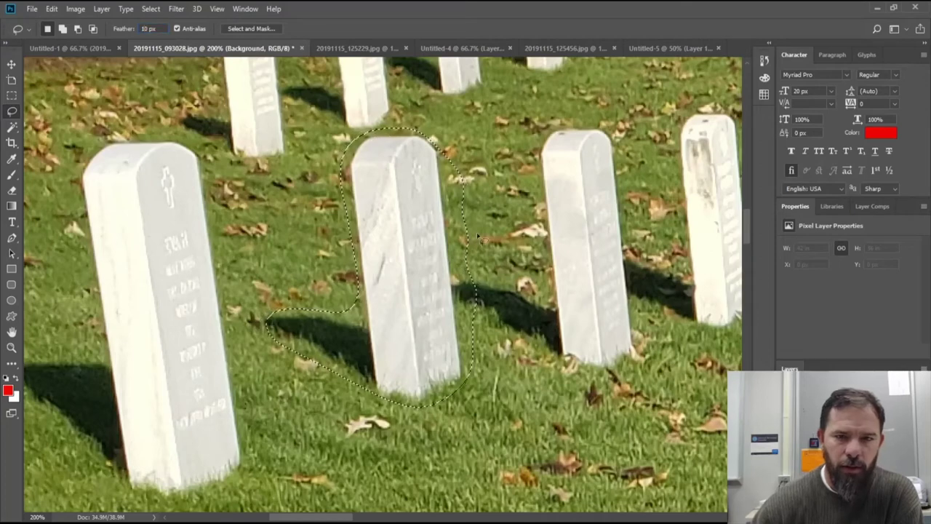
- Set the Lasso feather to 30 px and outline the same headstone and shadow with a wide grass margin
double_click(145, 29)
type("20")
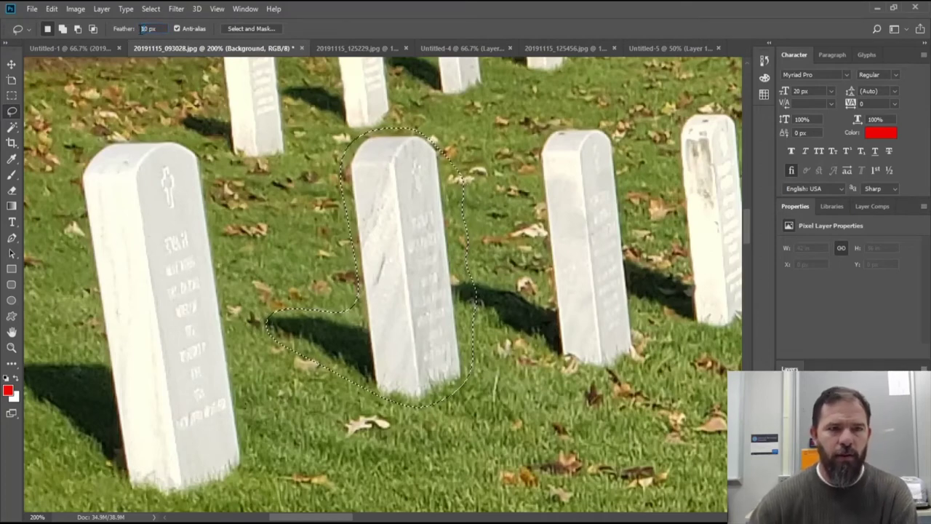
key("Return")
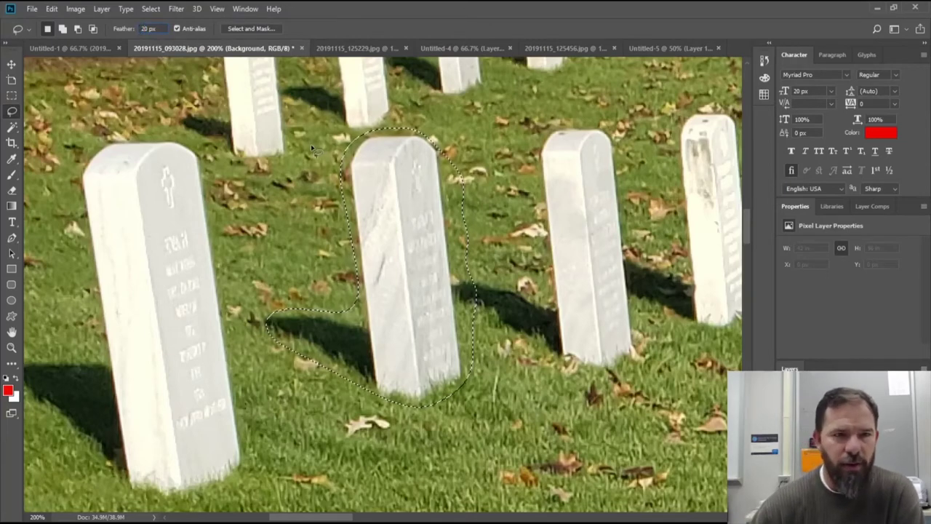
double_click(144, 28)
type("30")
key("Return")
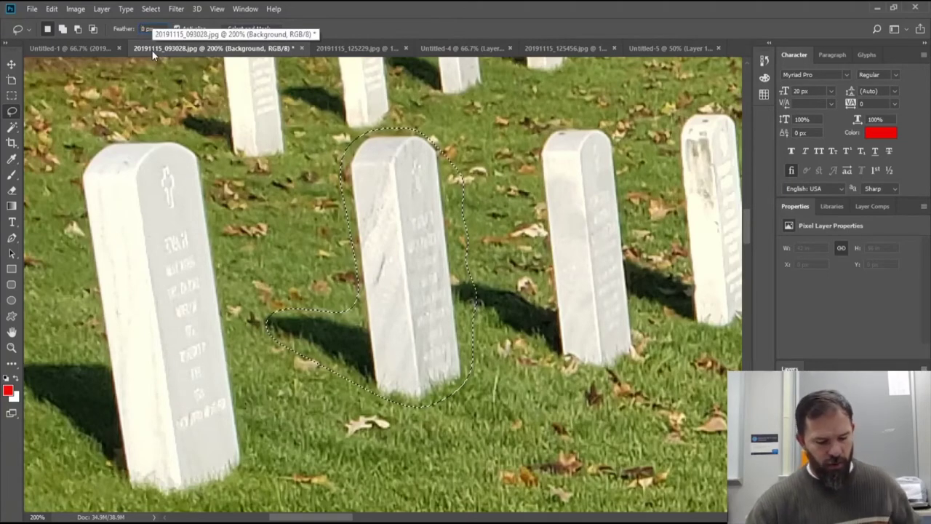
mouse_move(374, 128)
left_mouse_down()
mouse_move(333, 163)
mouse_move(336, 203)
left_mouse_up()
left_click_drag(339, 281, 291, 288)
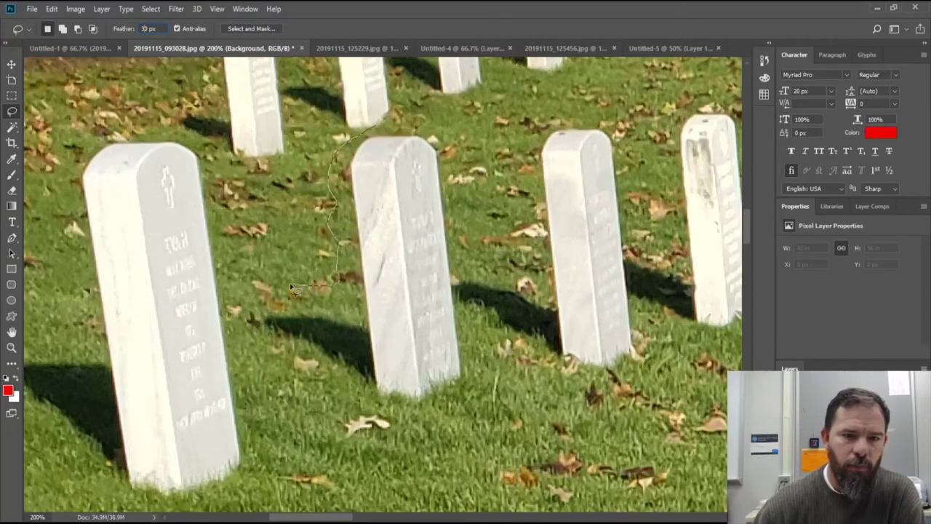
mouse_move(290, 384)
left_mouse_down()
mouse_move(338, 424)
mouse_move(387, 429)
left_mouse_up()
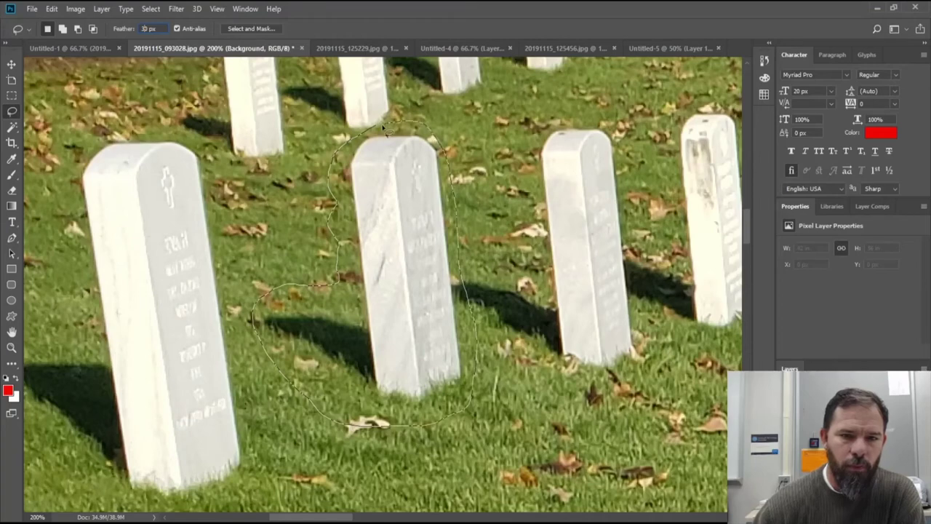
left_click_drag(370, 129, 373, 130)
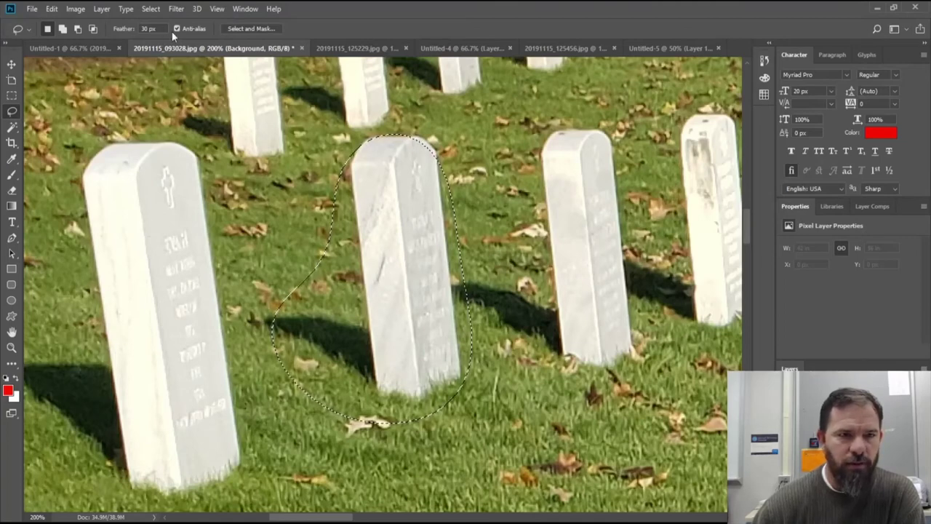
- Set the Lasso feather to 3 px and outline the second headstone and its shadow closely along their edges
left_click(145, 29)
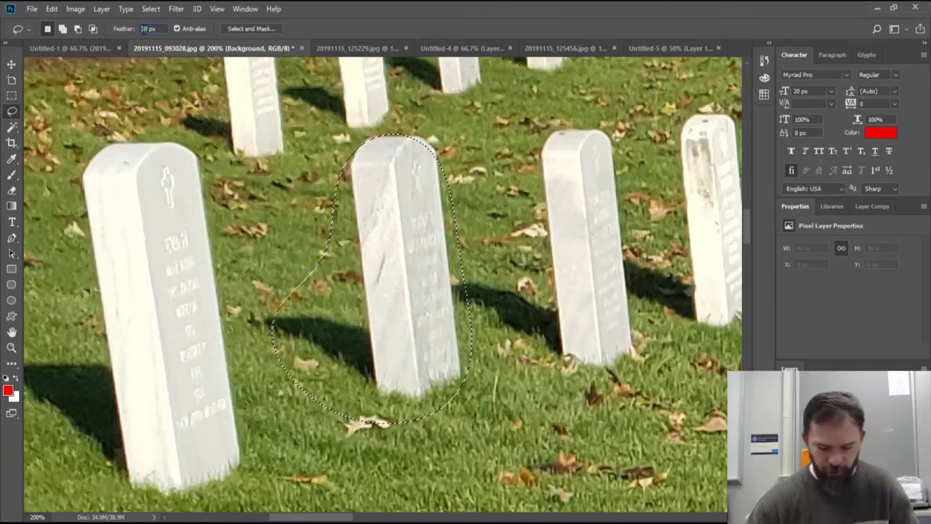
type("53")
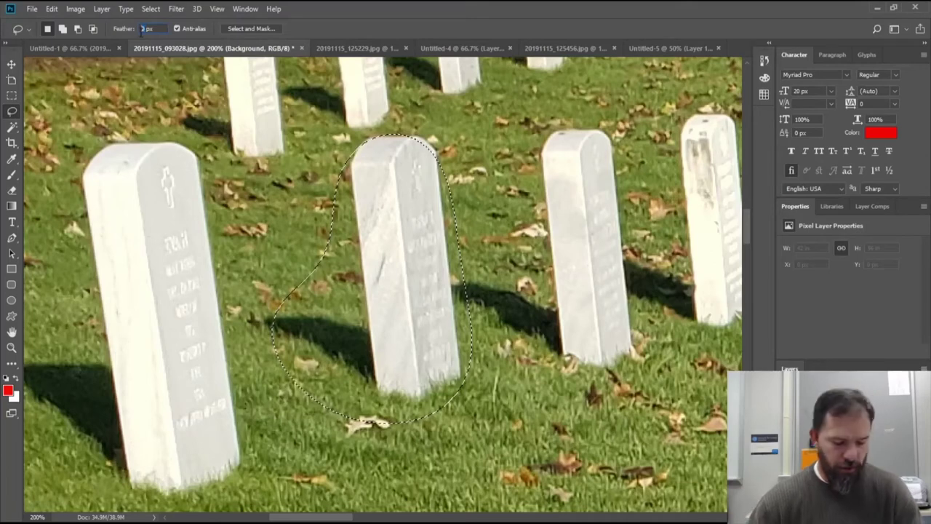
left_click(369, 148)
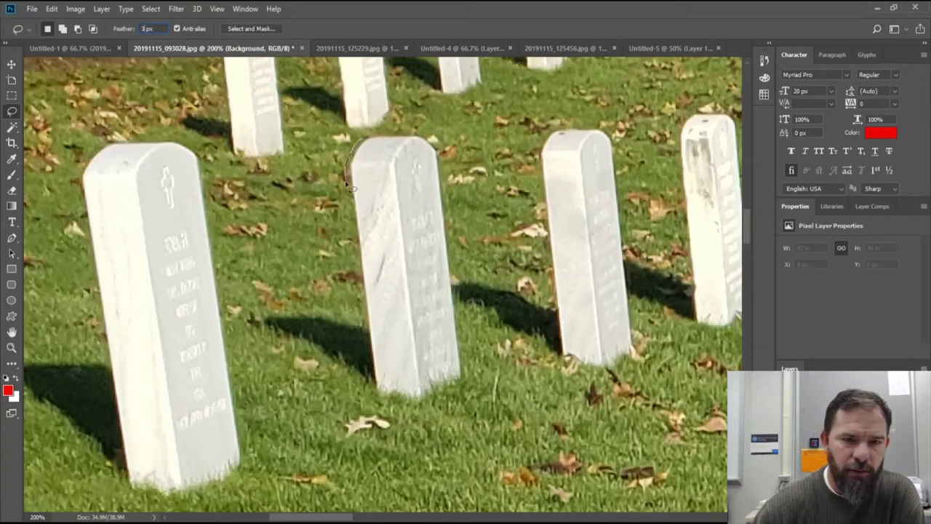
left_click_drag(355, 241, 449, 233)
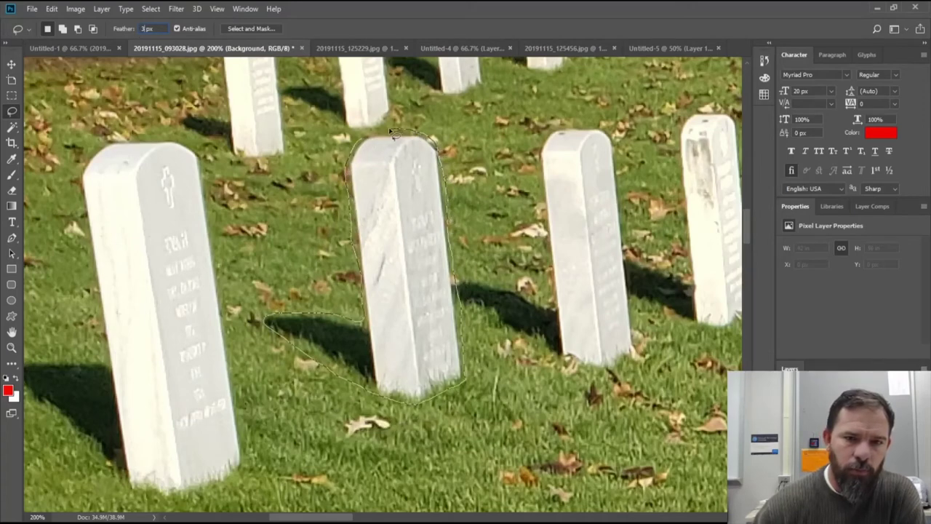
key("Return")
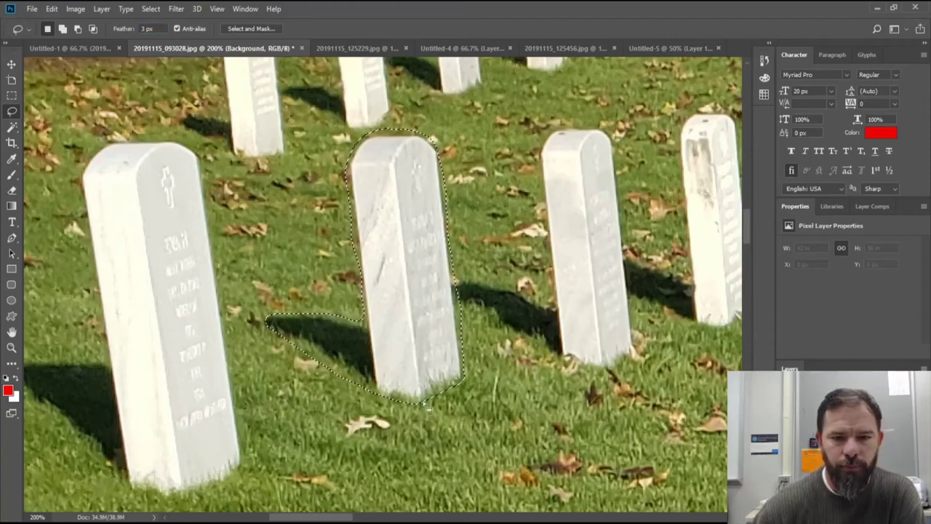
- Place the selected headstone and shadow on a new layer with Layer Via Cut and view that layer isolated
right_click(425, 342)
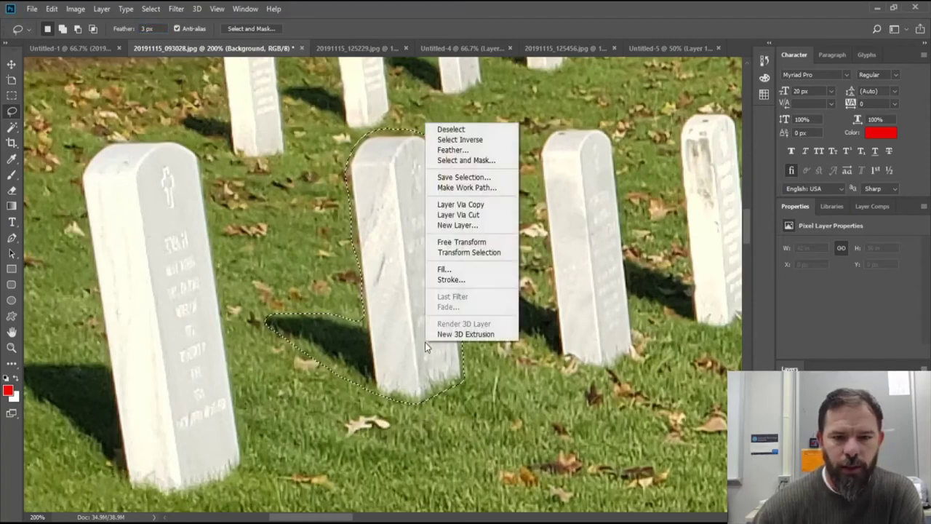
left_click(462, 214)
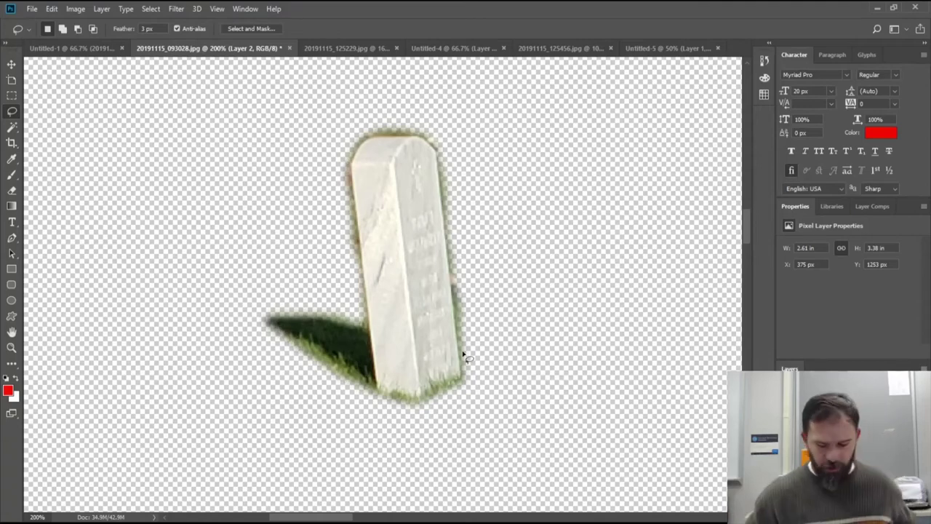
- Examine the feathered edges of the isolated headstone at up to 1600% zoom, then the whole cutout at 100%
key("ctrl+plus")
key("ctrl+plus")
key("ctrl+plus")
key("ctrl+plus")
key("ctrl+plus")
key("ctrl+plus")
key("ctrl+plus")
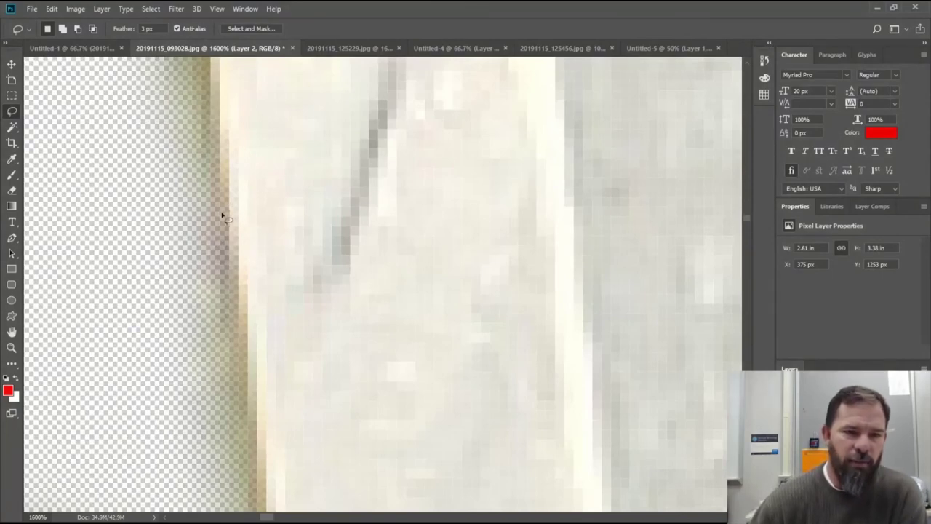
scroll(224, 235, "up", 1)
scroll(224, 235, "up", 2)
scroll(227, 229, "right", 2)
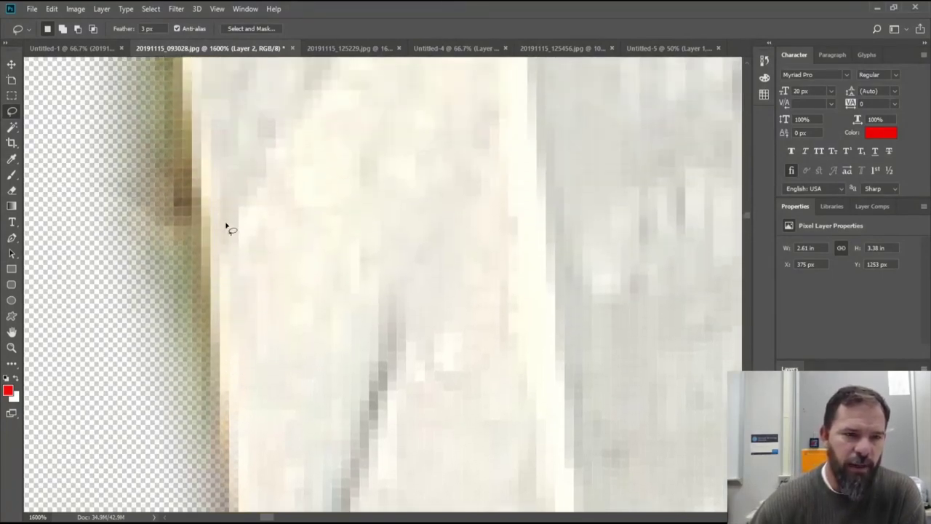
scroll(232, 216, "up", 1)
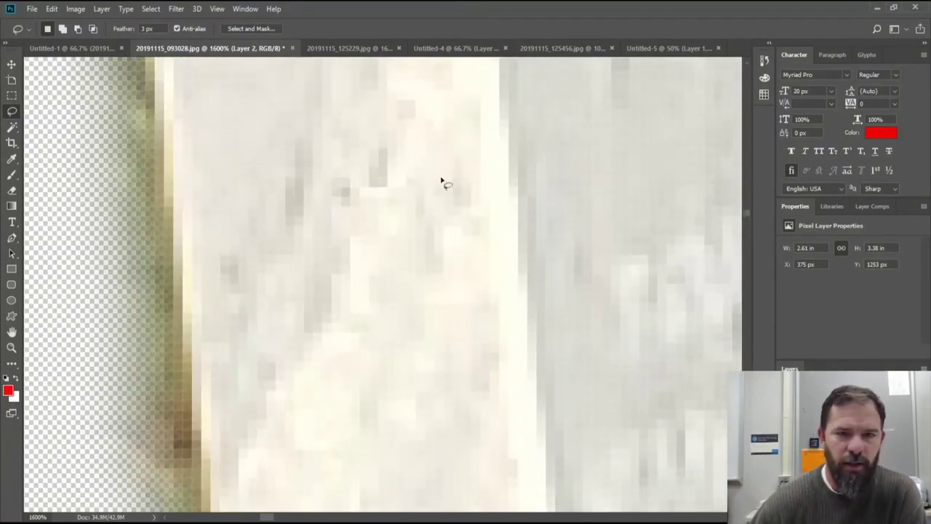
scroll(435, 182, "down", 4)
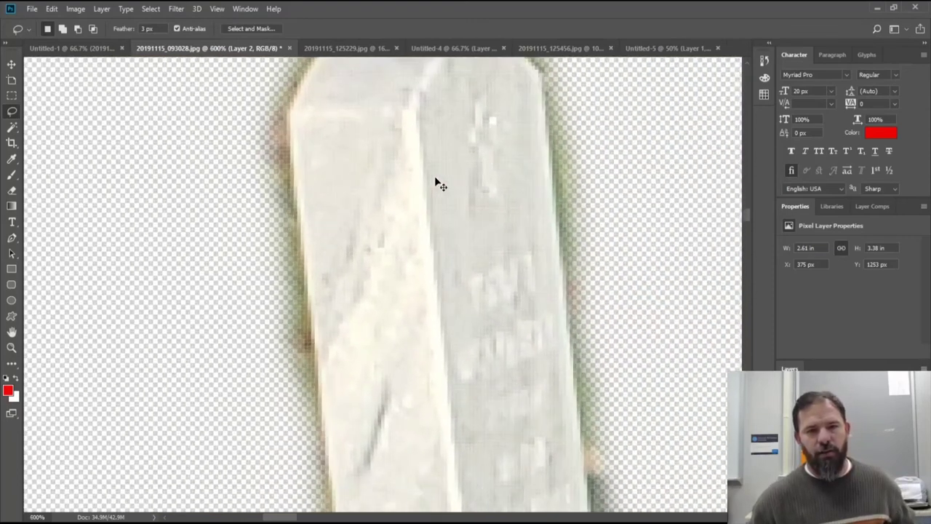
scroll(435, 182, "down", 3)
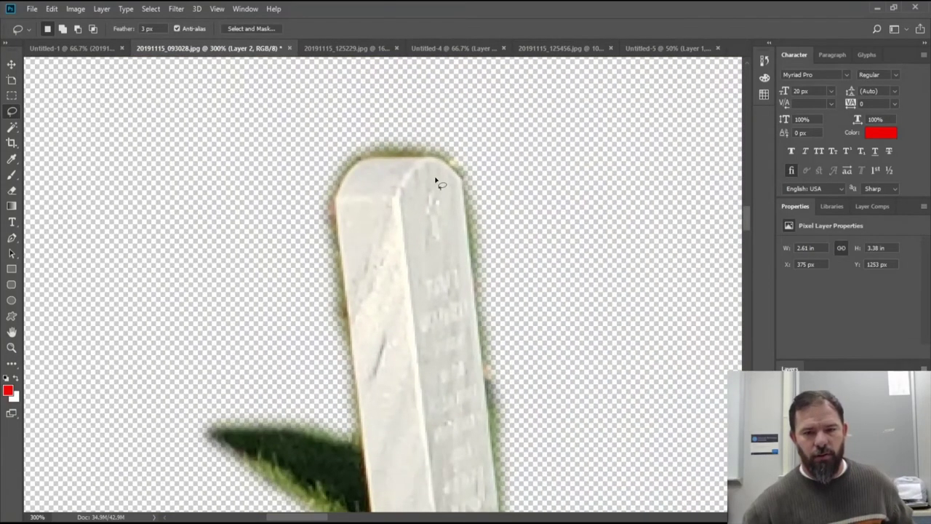
scroll(399, 174, "down", 3)
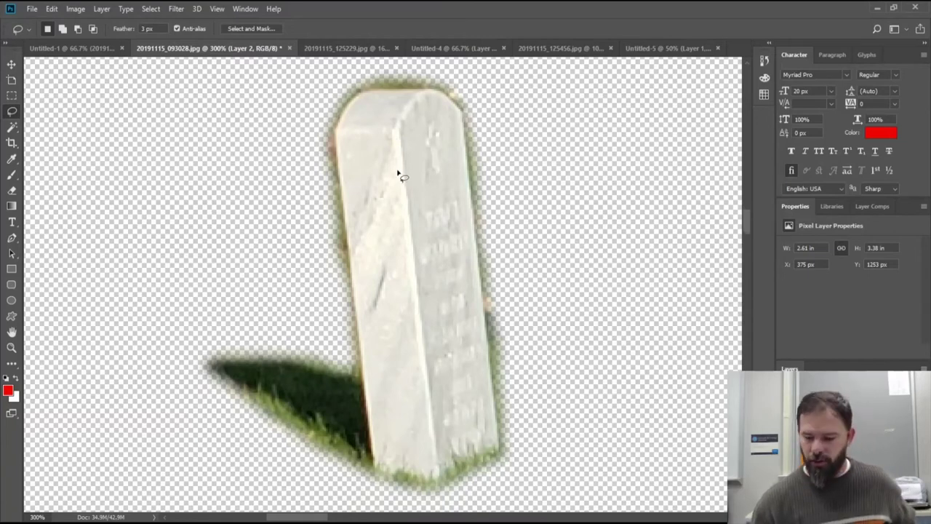
scroll(400, 175, "down", 2)
scroll(399, 174, "down", 1)
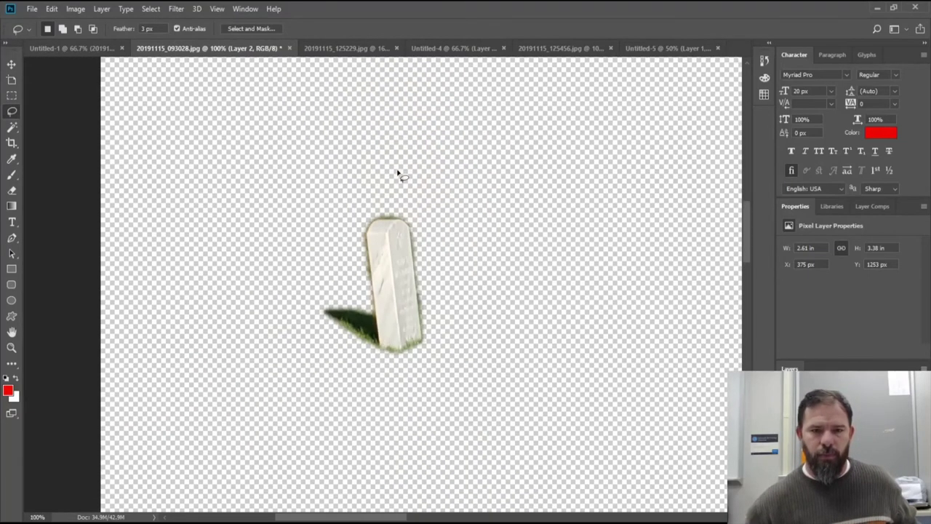
scroll(449, 304, "up", 2)
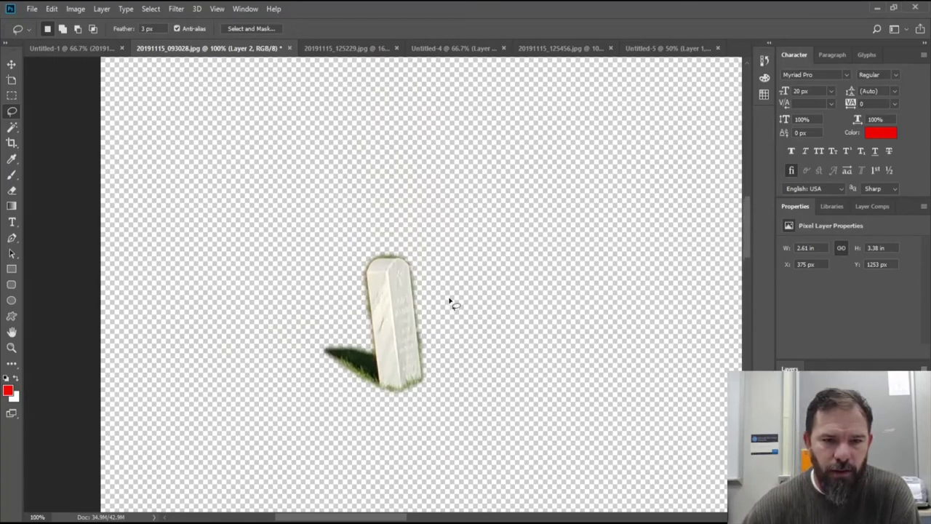
scroll(449, 304, "down", 2)
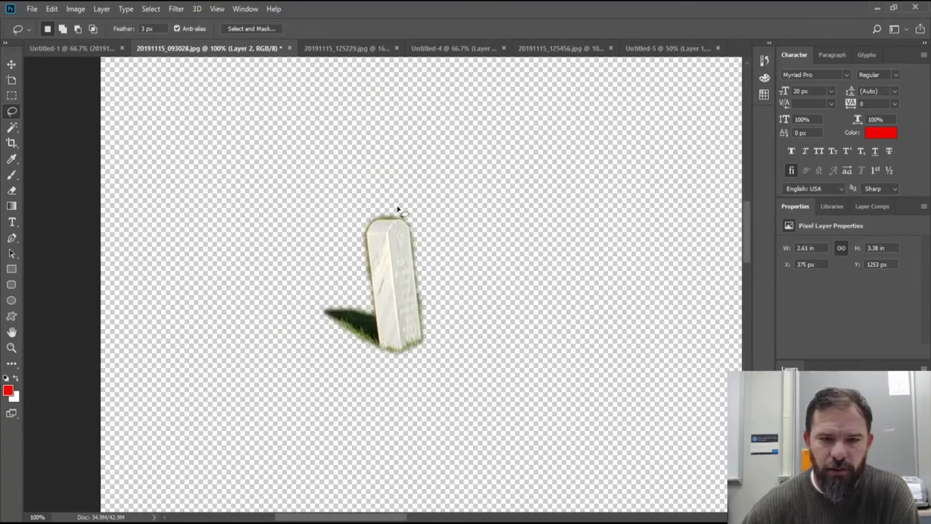
- Enclose the isolated headstone and its shadow in a rectangular marquee at 0 px feather and copy the selection
left_click(12, 94)
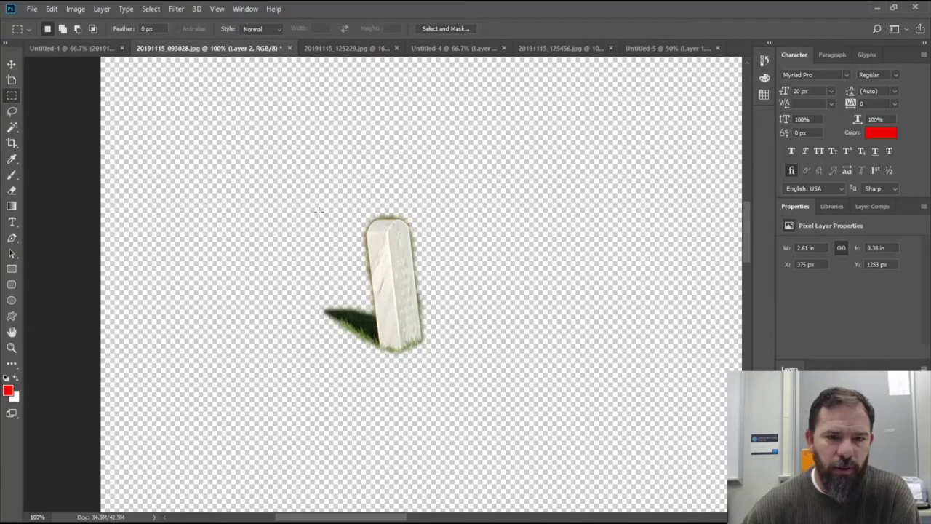
left_click_drag(312, 364, 433, 210)
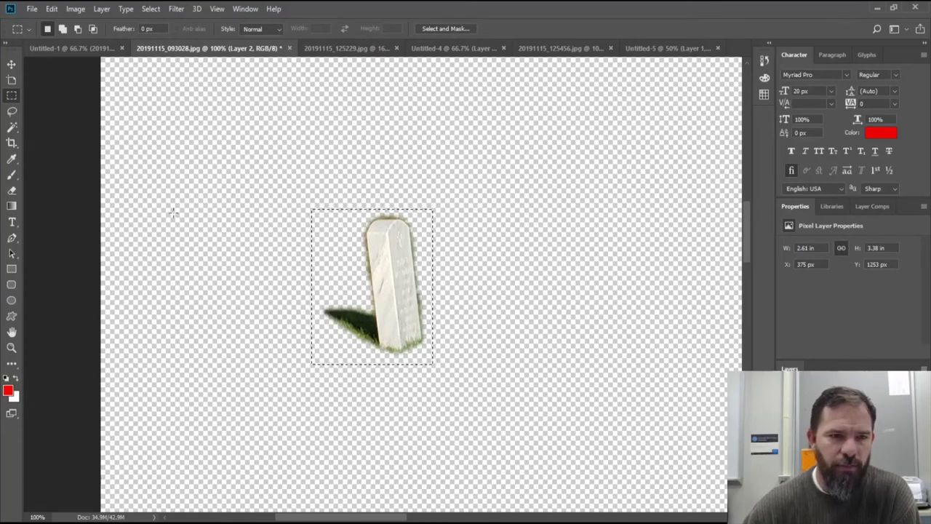
left_click(51, 9)
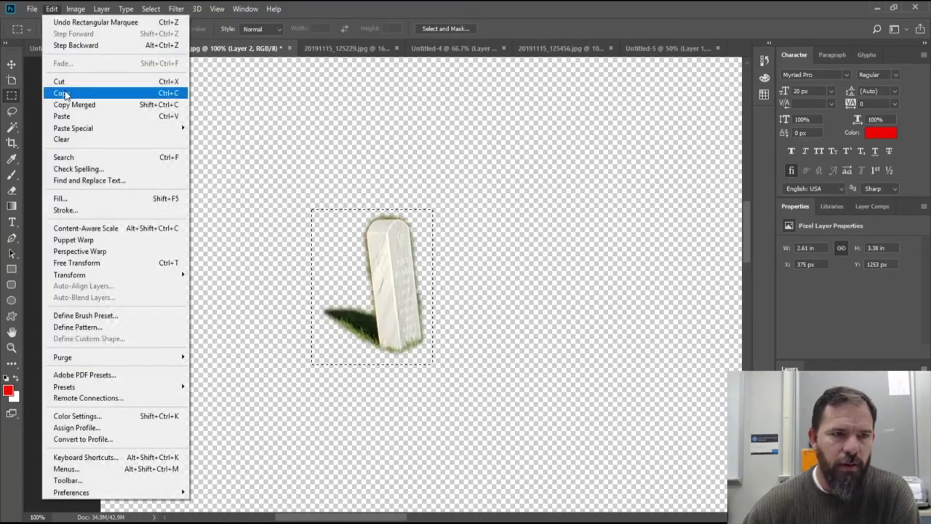
left_click(65, 93)
- Create a new transparent 188 x 243 px document from the Clipboard preset and paste the headstone cutout into it
left_click(37, 8)
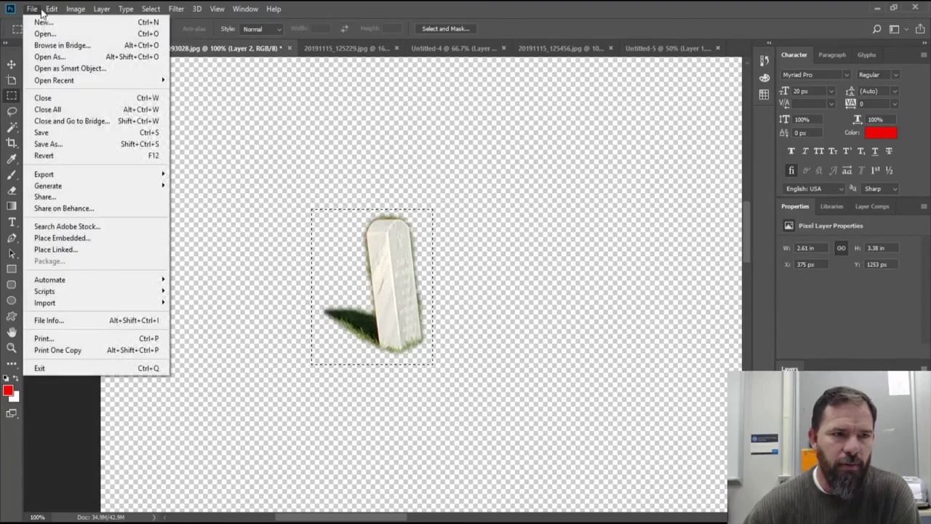
left_click(44, 22)
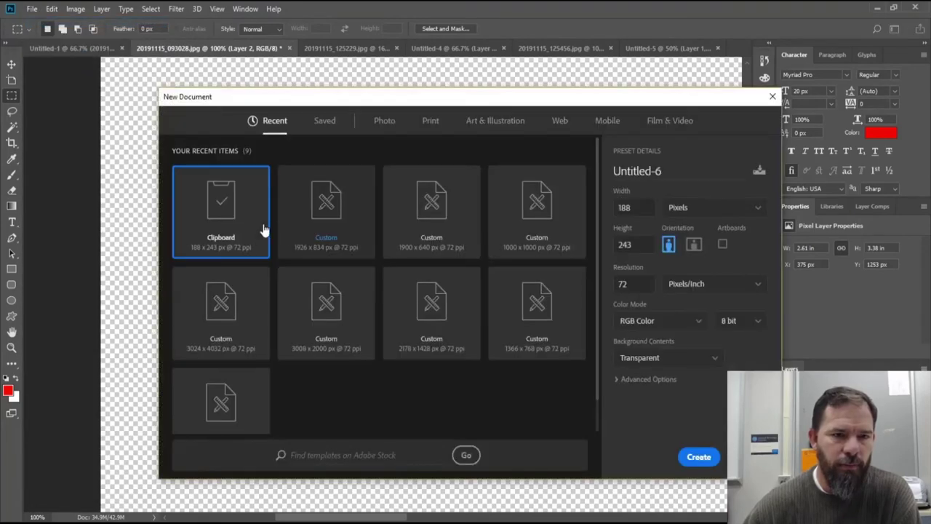
double_click(249, 221)
key("ctrl+v")
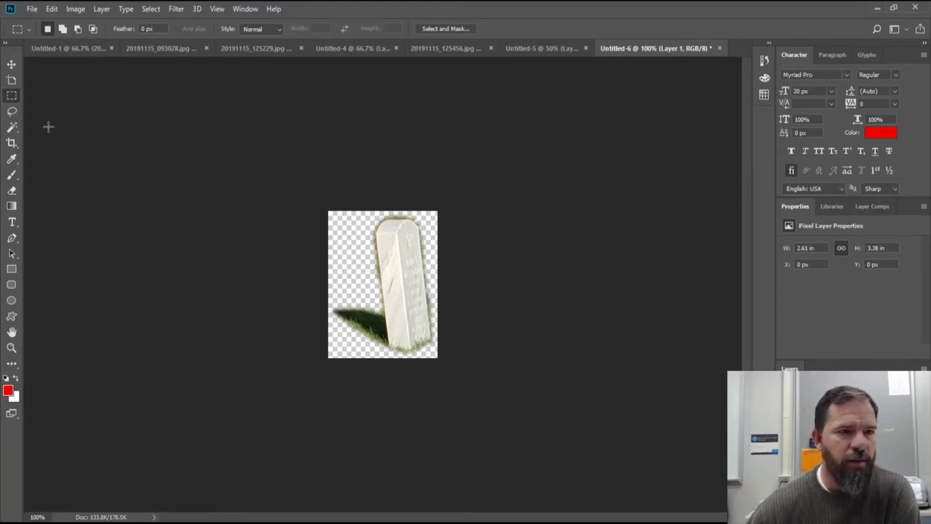
- Switch to the stone statue photo 20191115_125229.jpg and clear its existing rectangular selection
left_click(12, 113)
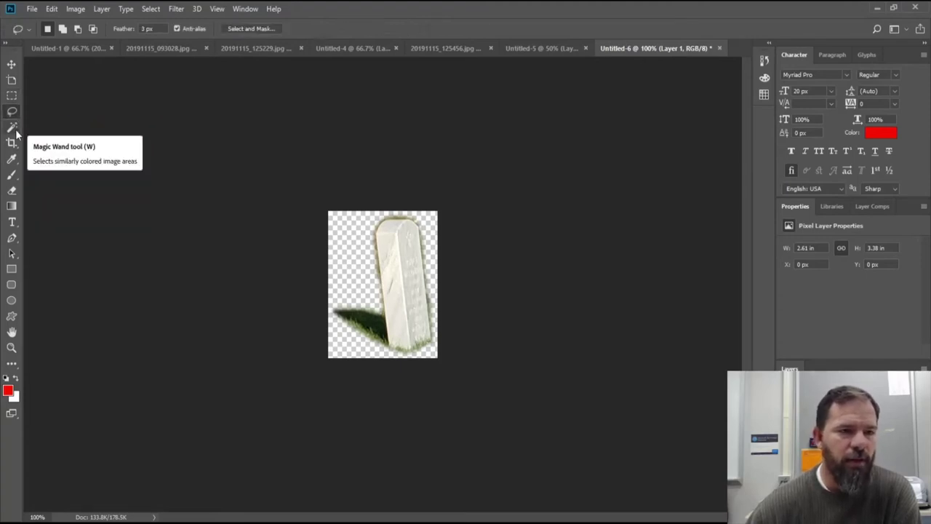
left_click(483, 46)
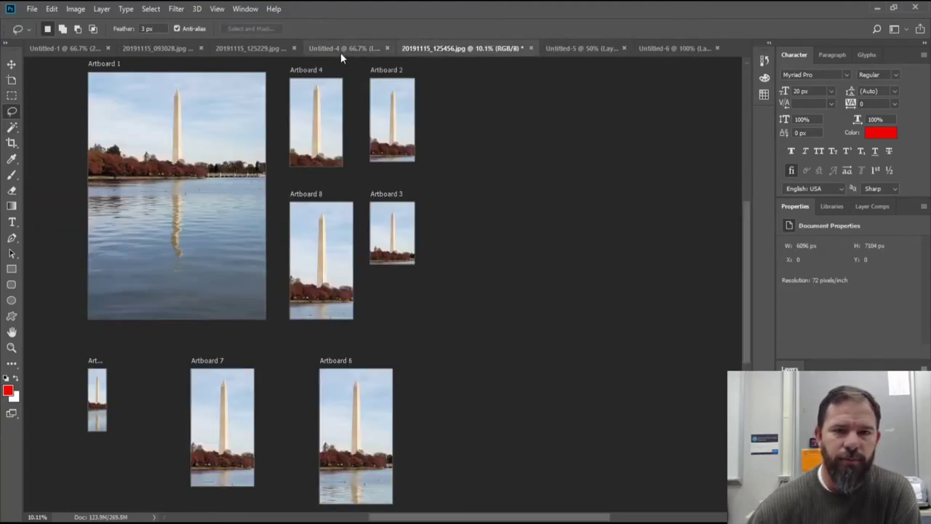
left_click(362, 47)
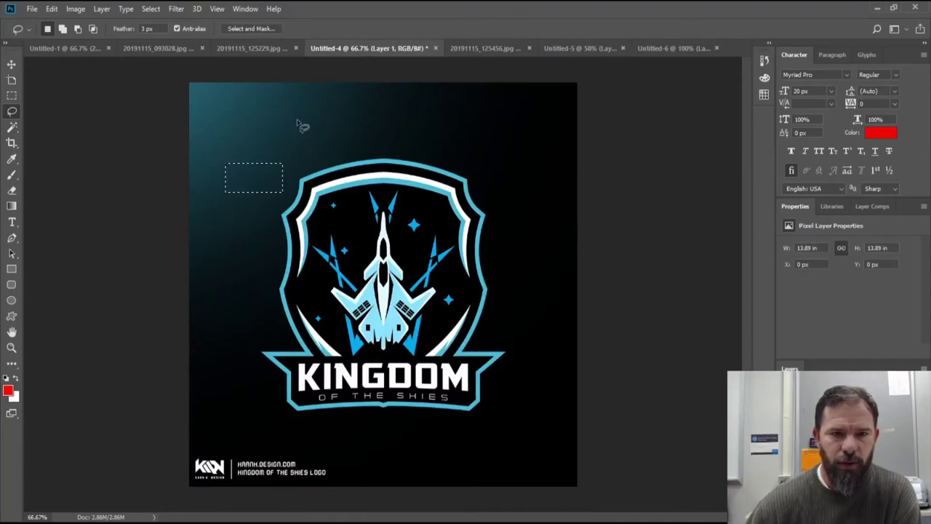
left_click(483, 48)
left_click(301, 48)
left_click(261, 48)
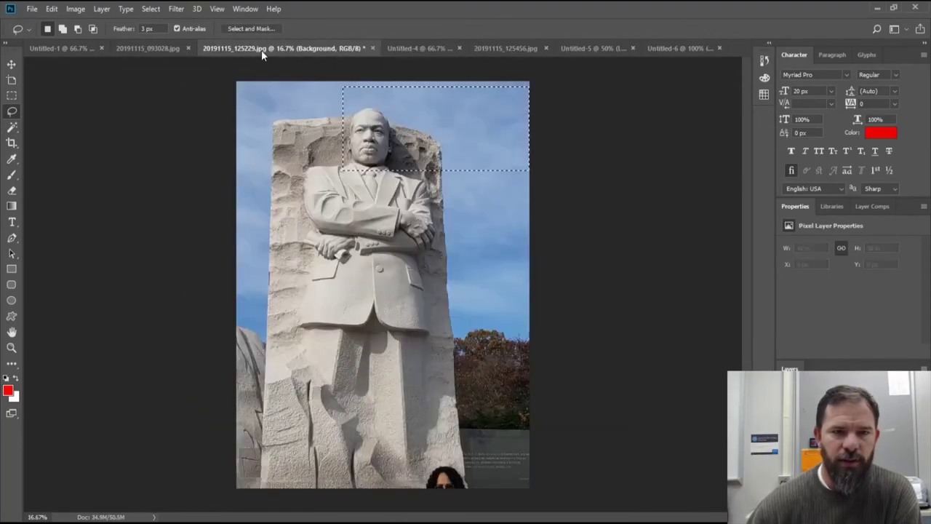
left_click(150, 9)
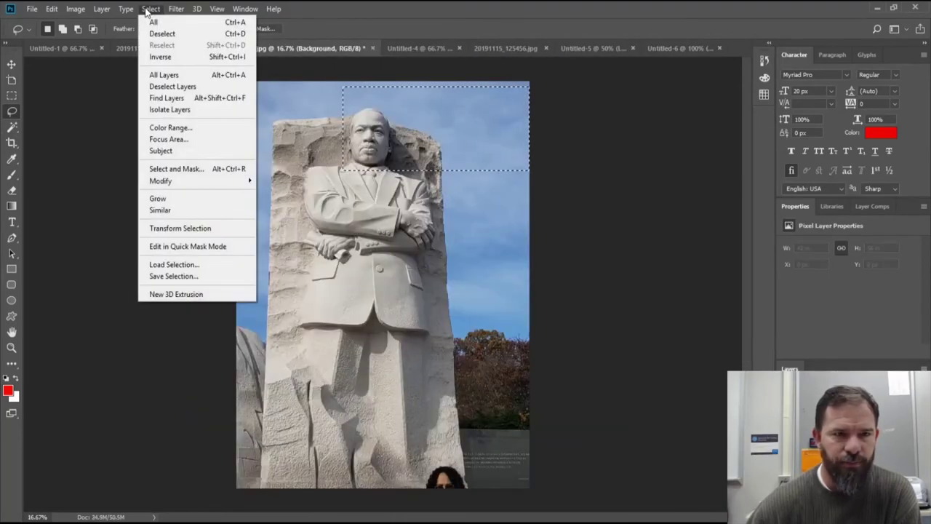
left_click(156, 34)
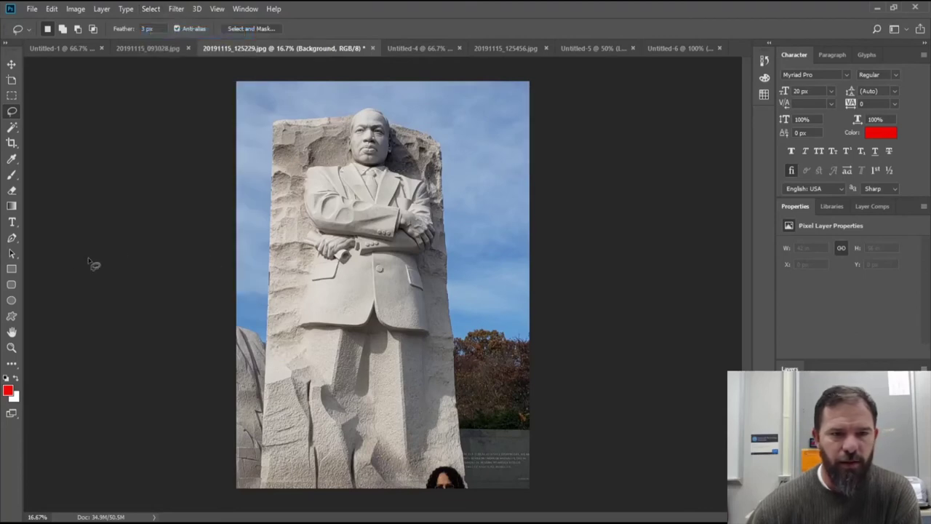
- Select the sky with the Magic Wand and add the background stone, trees and dark wall around the statue to the selection
left_click(12, 160)
left_click(13, 127)
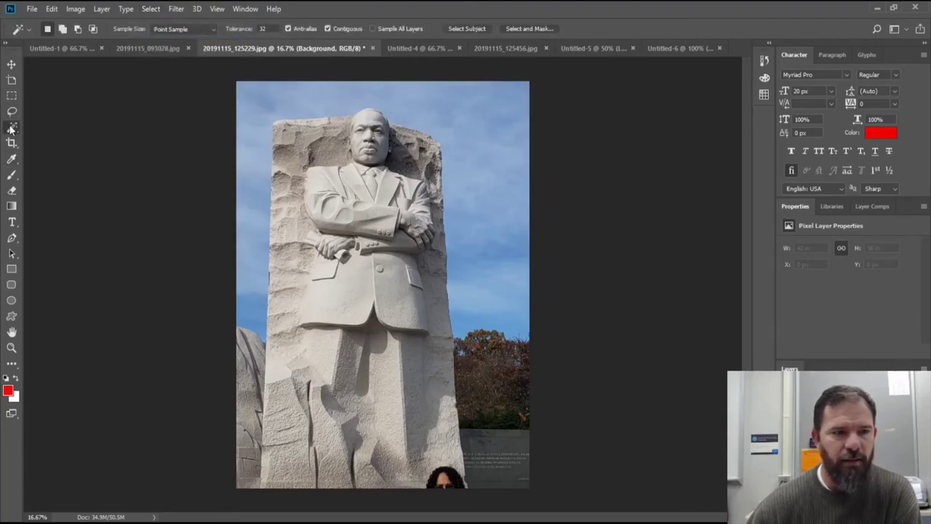
left_click(267, 108)
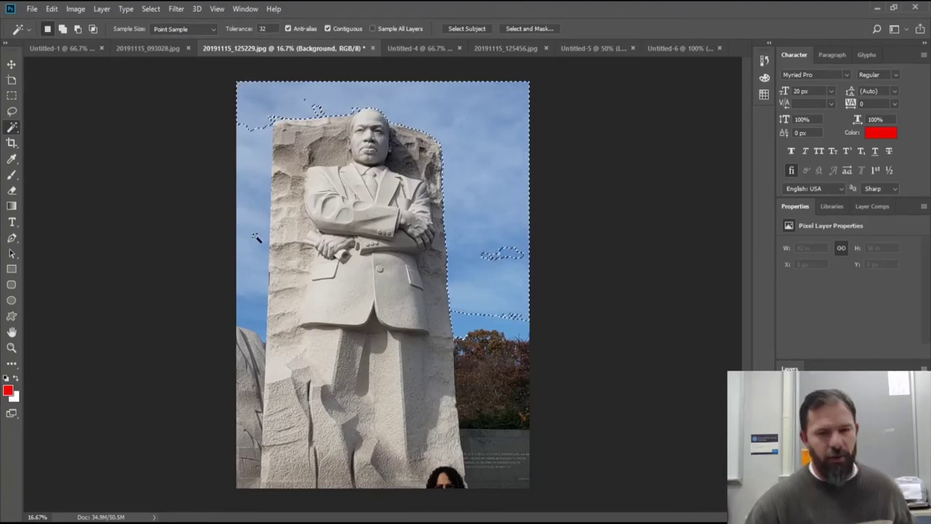
left_click(252, 226, "shift")
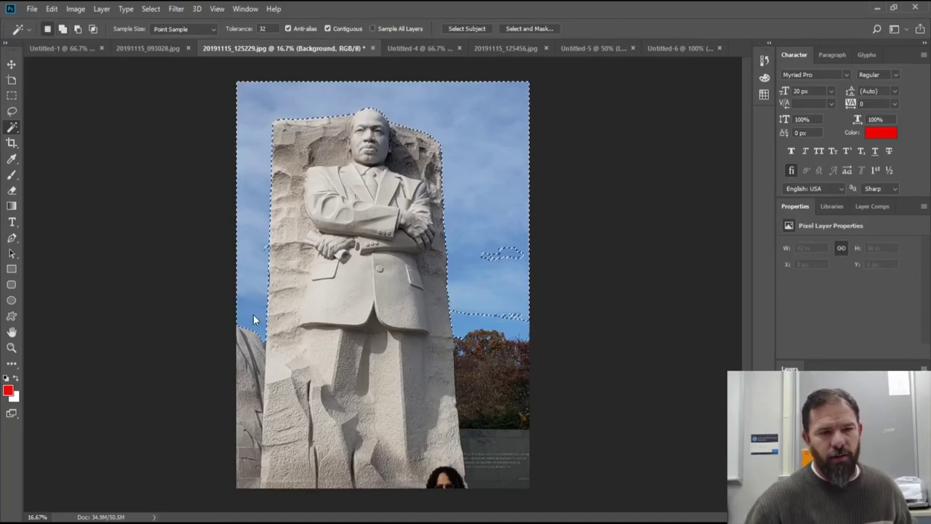
left_click(256, 378, "shift")
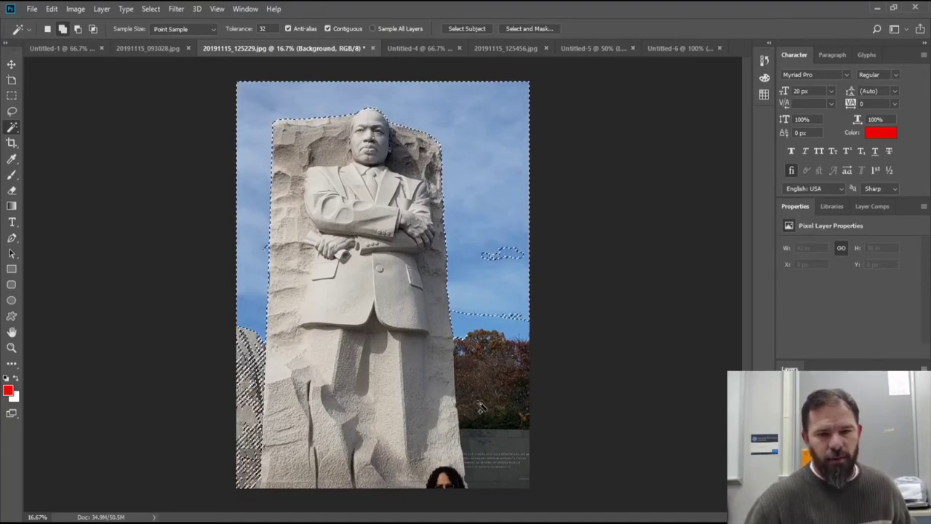
left_click(486, 475, "shift")
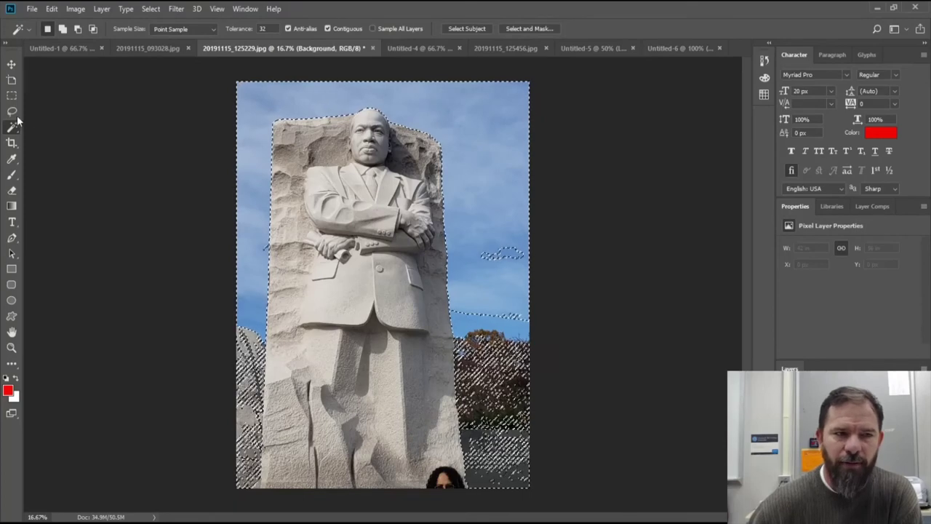
- Switch to the Kingdom logo document Untitled-4 and clear its small rectangular selection
left_click(411, 50)
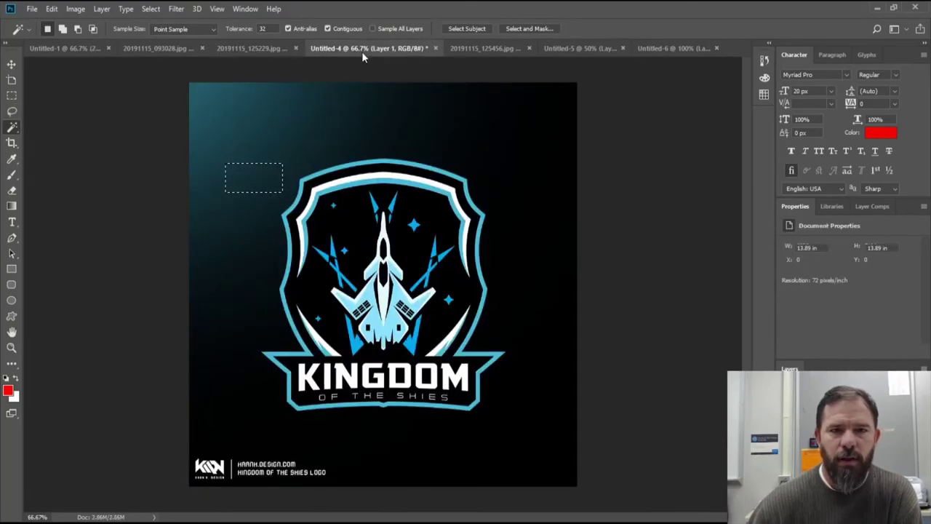
left_click(151, 9)
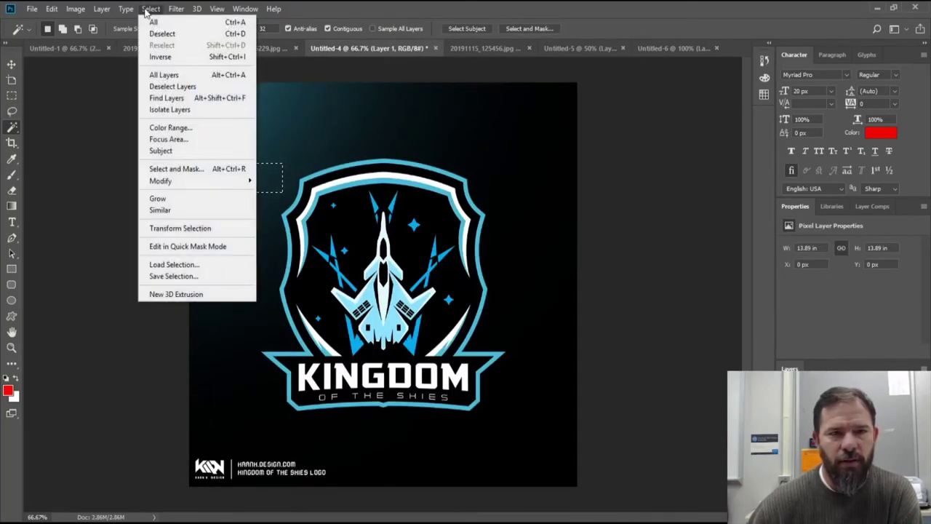
left_click(156, 33)
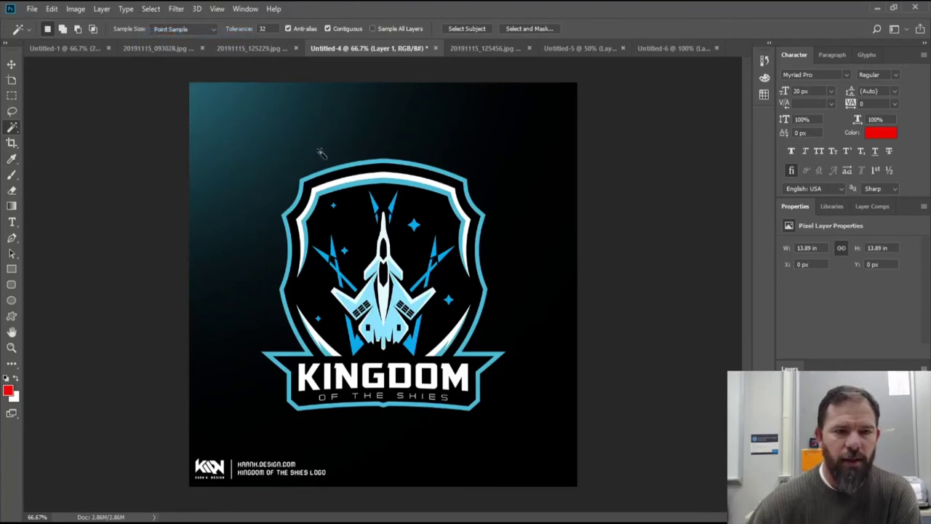
- Try selecting the black and teal background around the emblem with the Magic Wand, and clear the selection
left_click(489, 159)
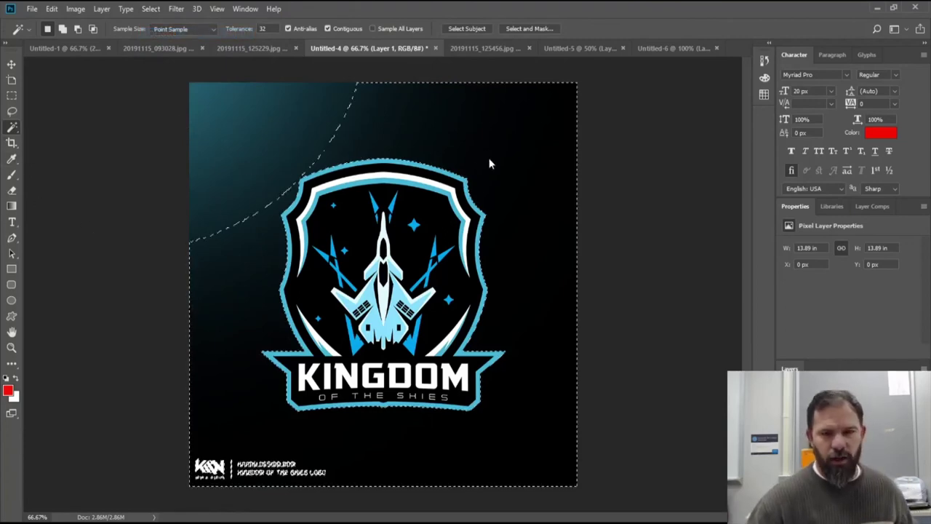
left_click(210, 96, "shift")
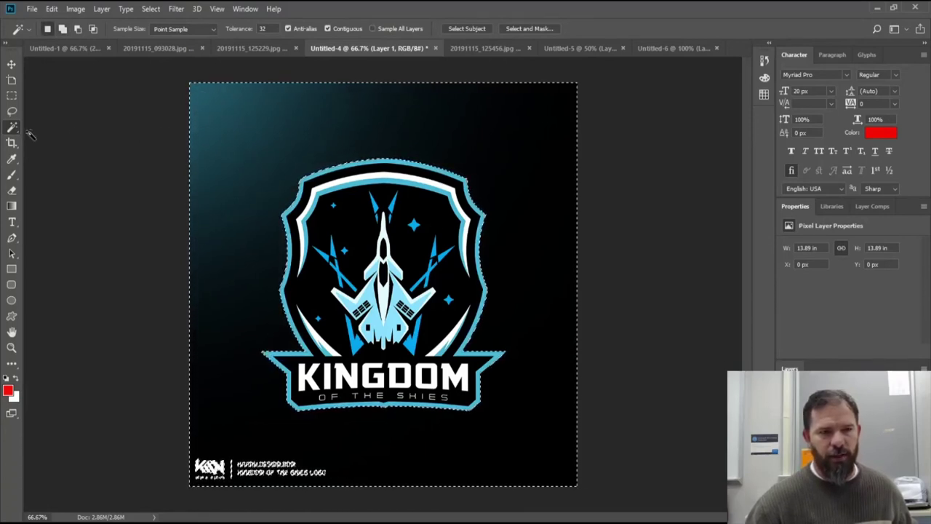
key("ctrl+d")
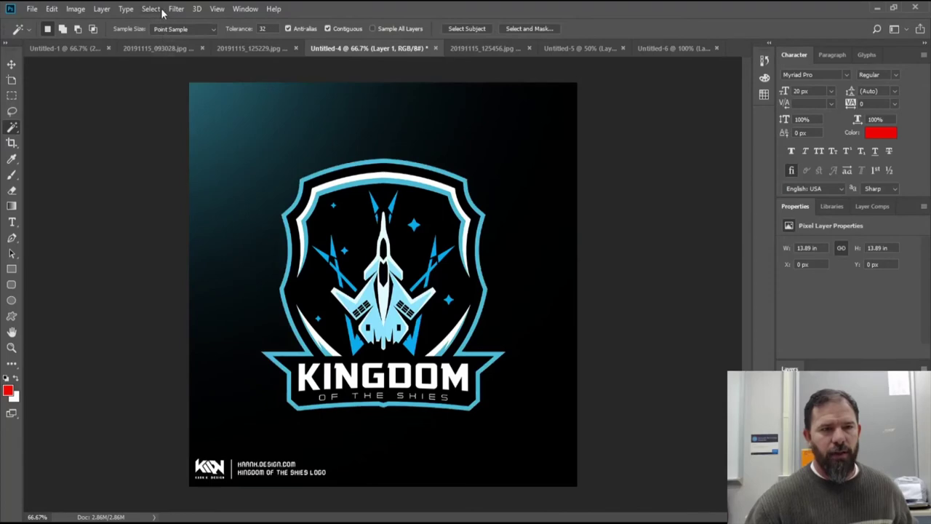
- Select the gradient background and credit lettering around the emblem with the Magic Wand, adding the teal areas to the selection
left_click(150, 9)
left_click(80, 125)
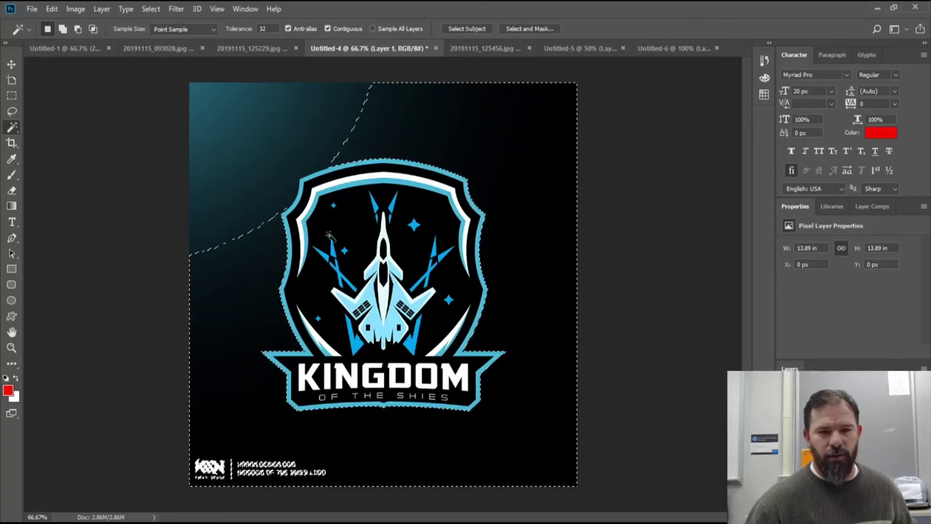
left_click(240, 156, "shift")
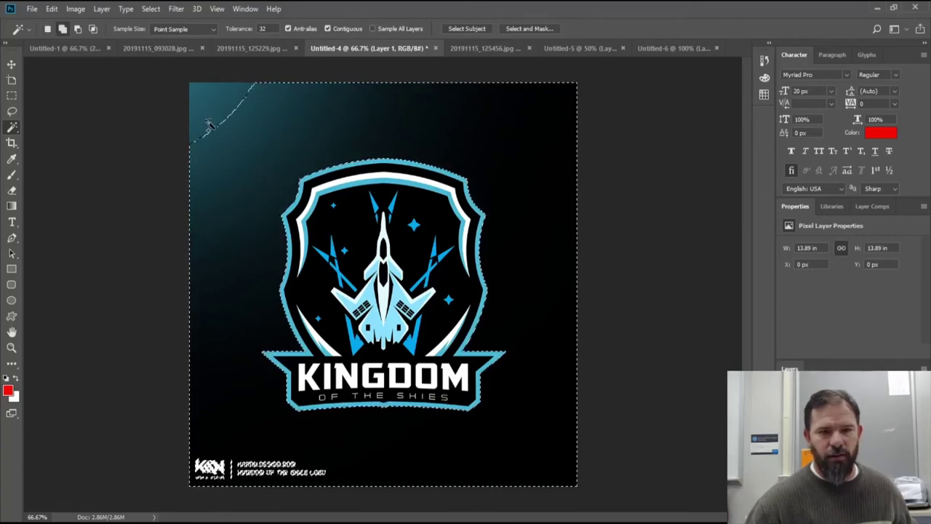
left_click(238, 473, "shift")
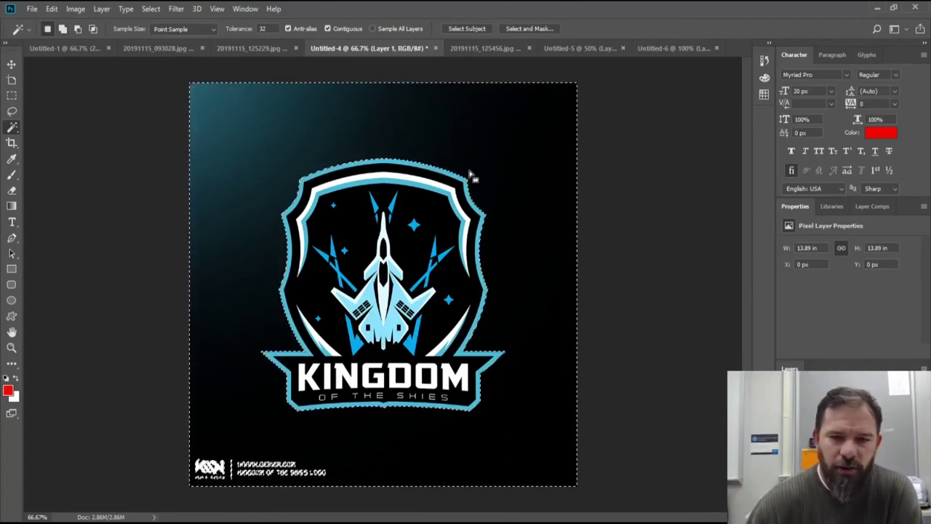
- Place the selected logo background on a new layer with Layer Via Cut and hide that layer
right_click(521, 278)
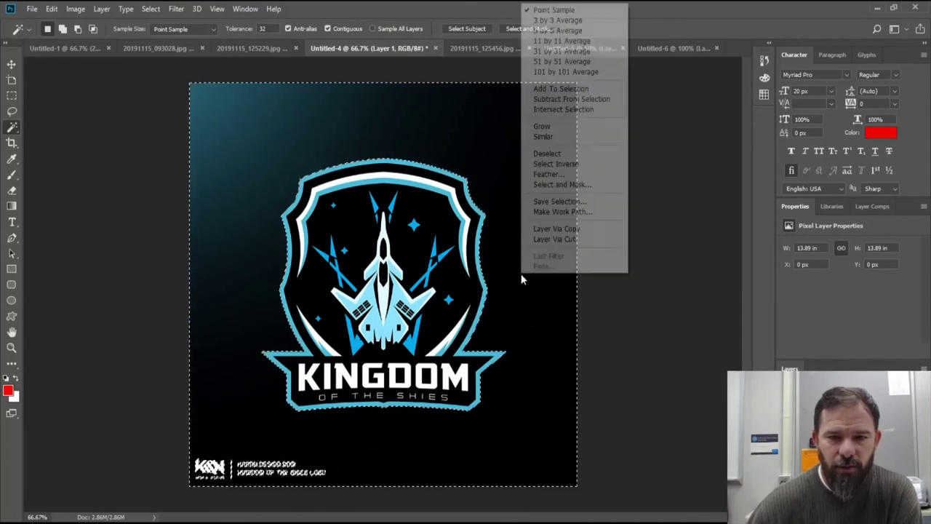
left_click(556, 240)
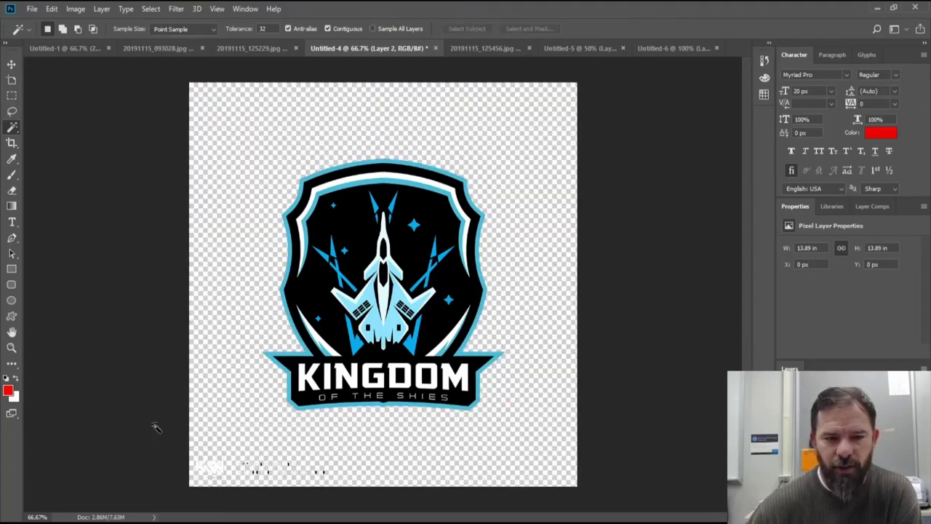
- Try removing the leftover credit lettering with a rectangular marquee on the emblem layer, and undo back to the background selection
left_click(18, 97)
left_click_drag(175, 445, 339, 507)
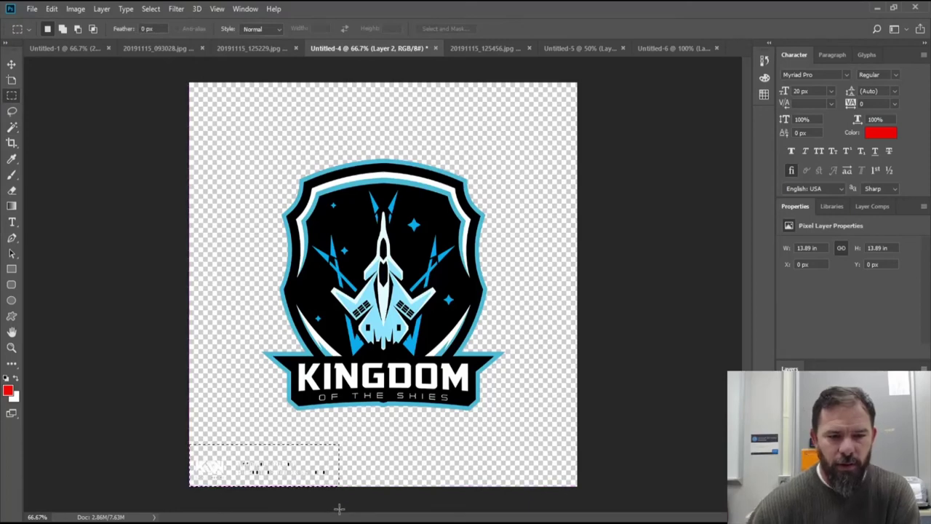
right_click(316, 466)
left_click(179, 442)
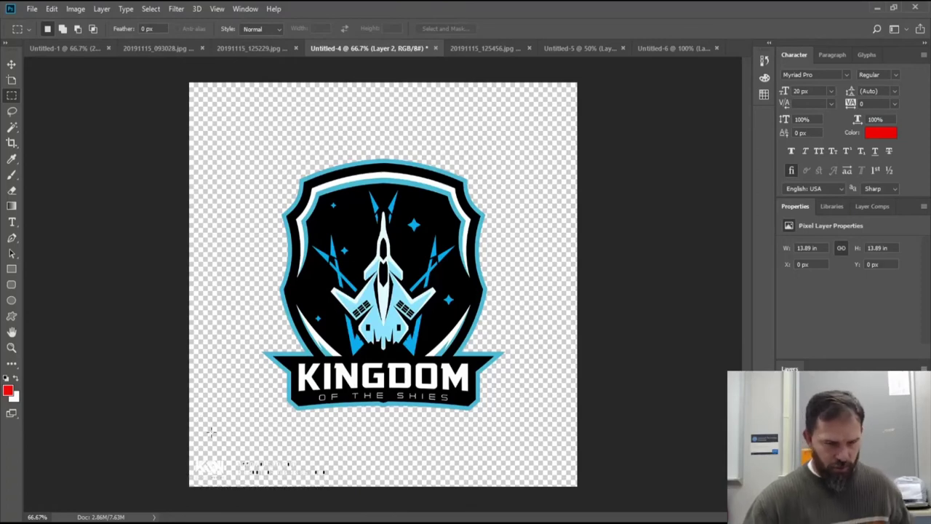
left_click_drag(189, 436, 364, 491)
mouse_move(324, 509)
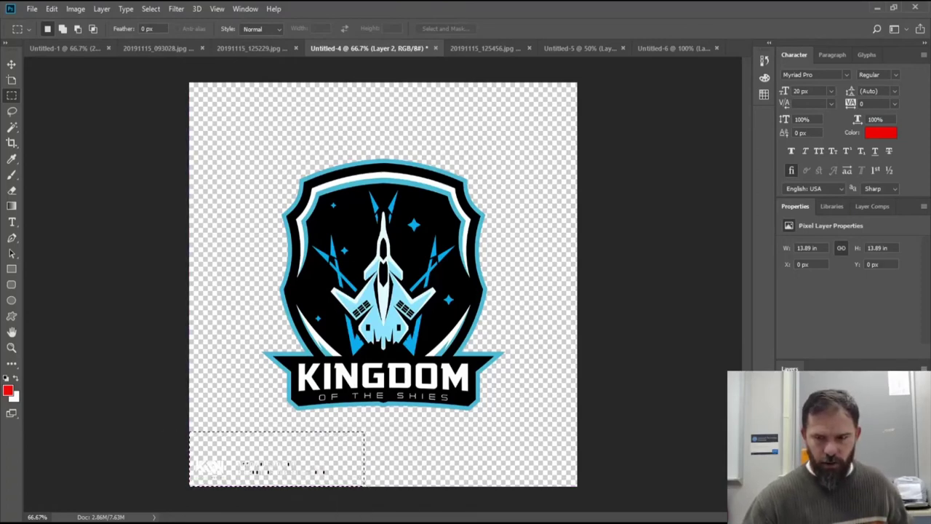
key("alt+[")
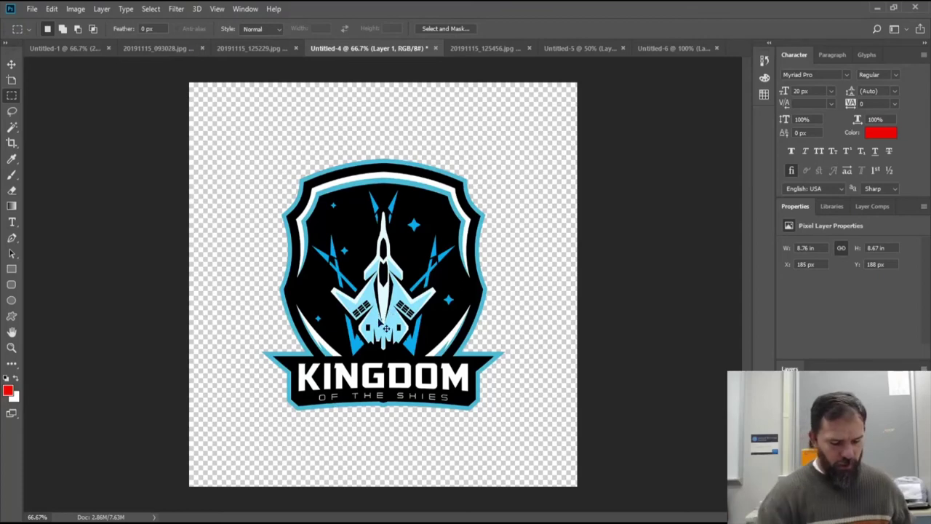
key("ctrl+z")
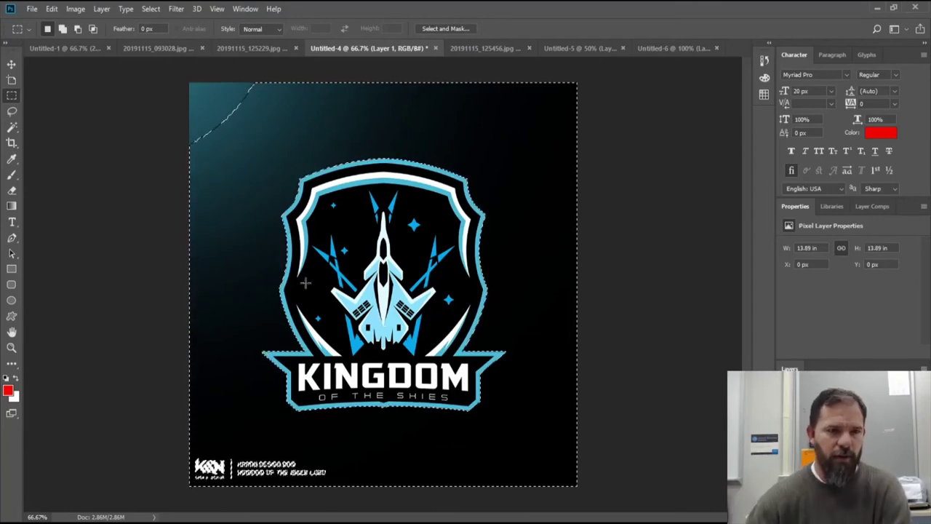
- Add the remaining teal corner to the selection with the Magic Wand and invert the selection to the emblem
left_click(12, 128)
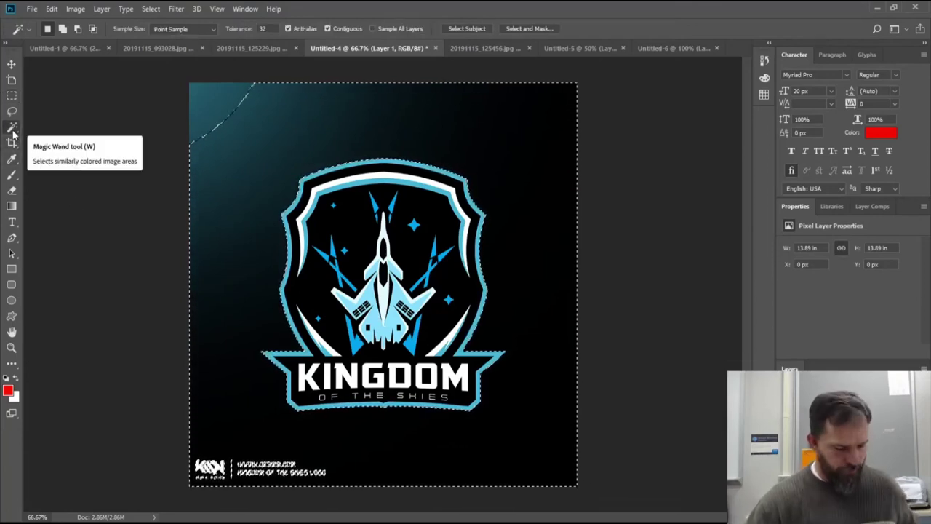
left_click(208, 110)
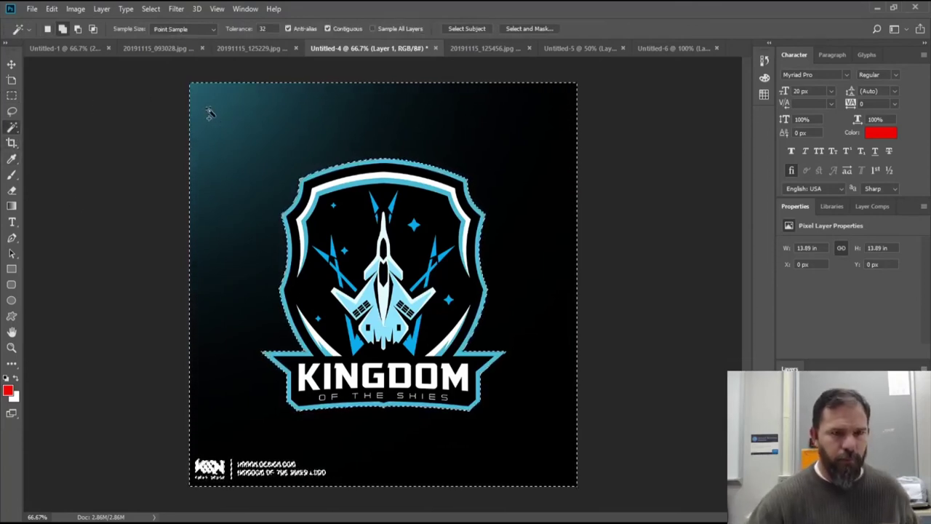
right_click(473, 130)
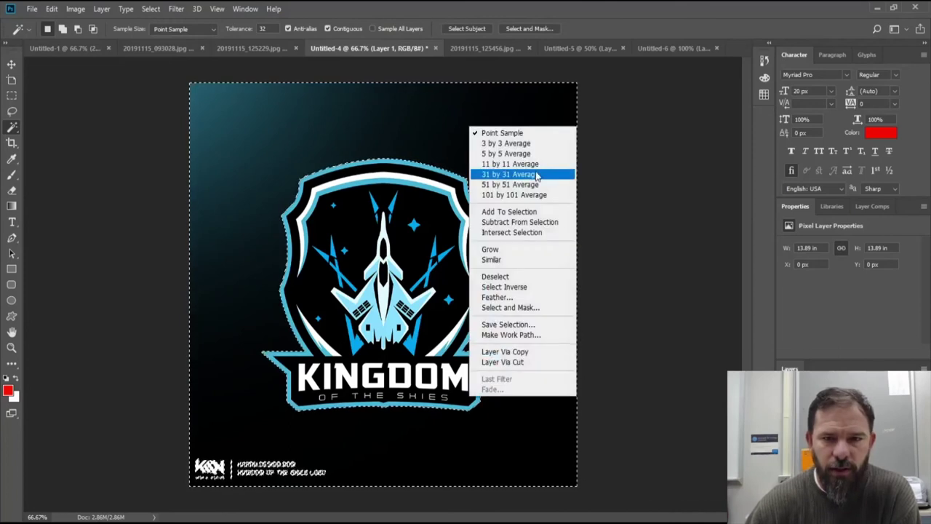
left_click(524, 287)
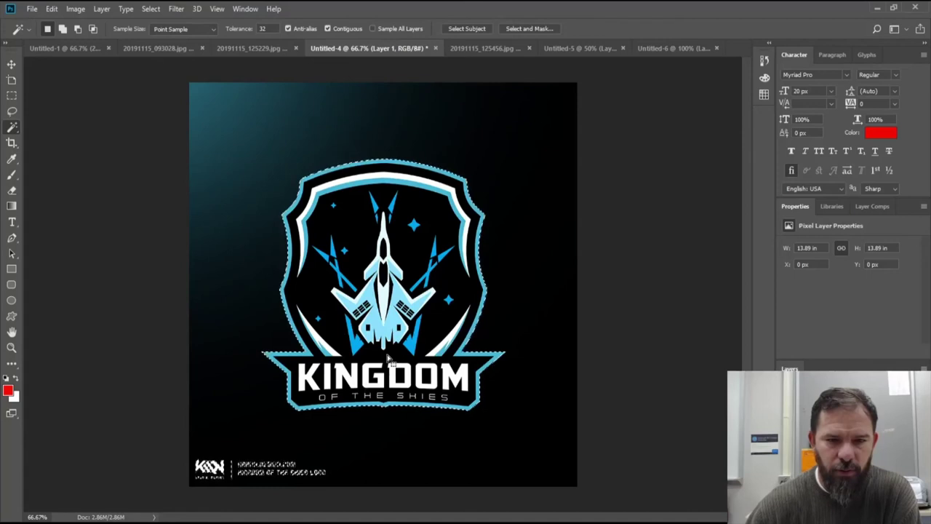
- Place the selected emblem on a new layer with Layer Via Copy and hide the original layer
right_click(434, 262)
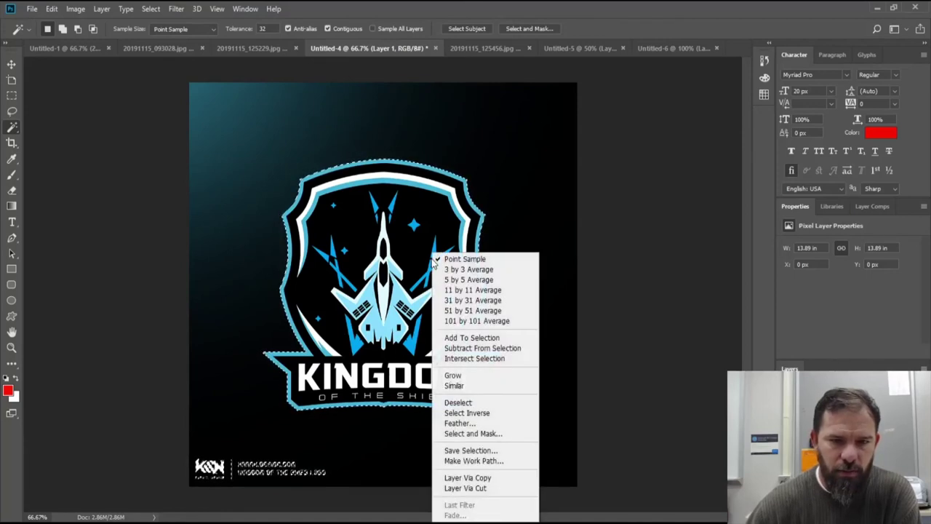
left_click(469, 478)
left_click(788, 444)
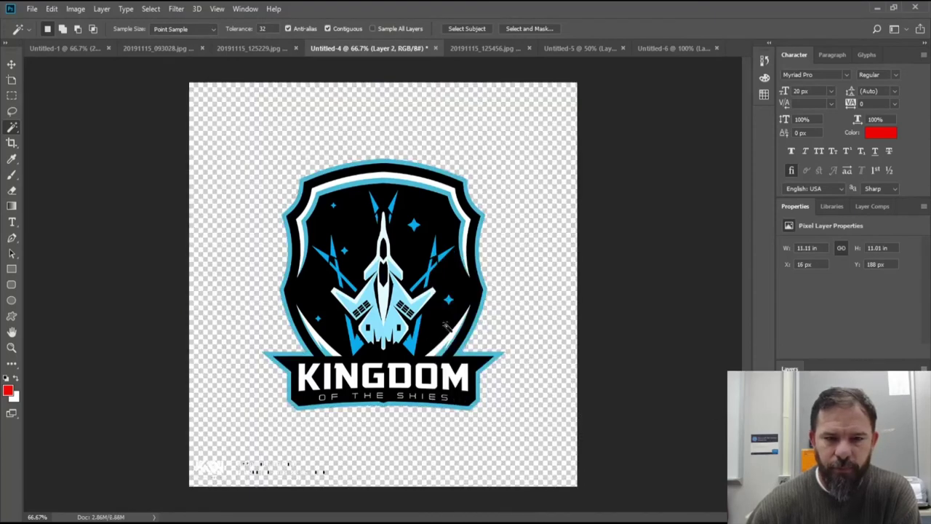
- Enclose the leftover credit lettering below the emblem in a rectangular marquee, delete it and deselect
left_click(12, 96)
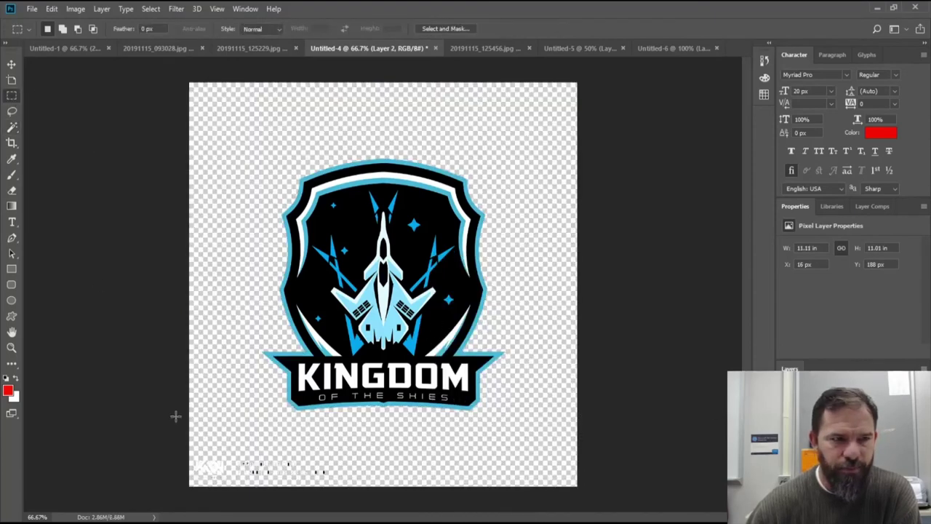
left_click_drag(192, 439, 401, 509)
key("Delete")
key("ctrl+d")
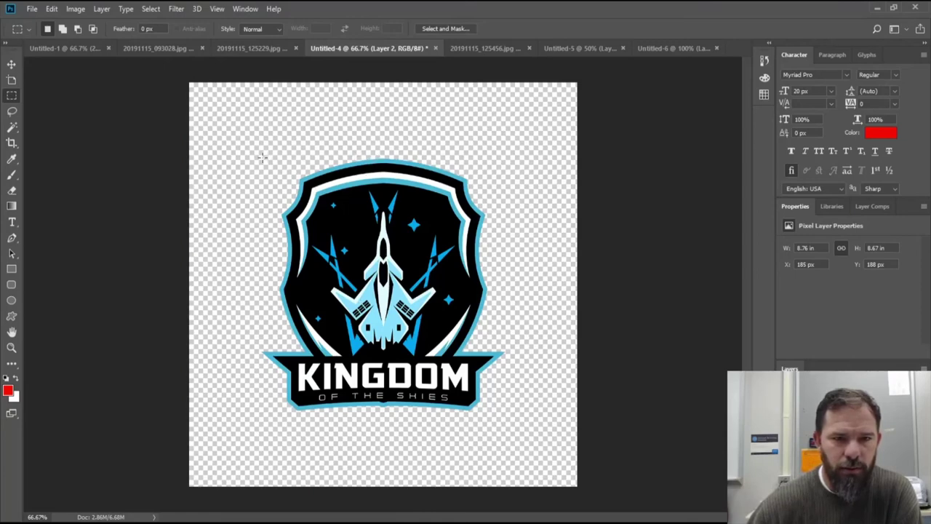
left_click_drag(259, 155, 508, 422)
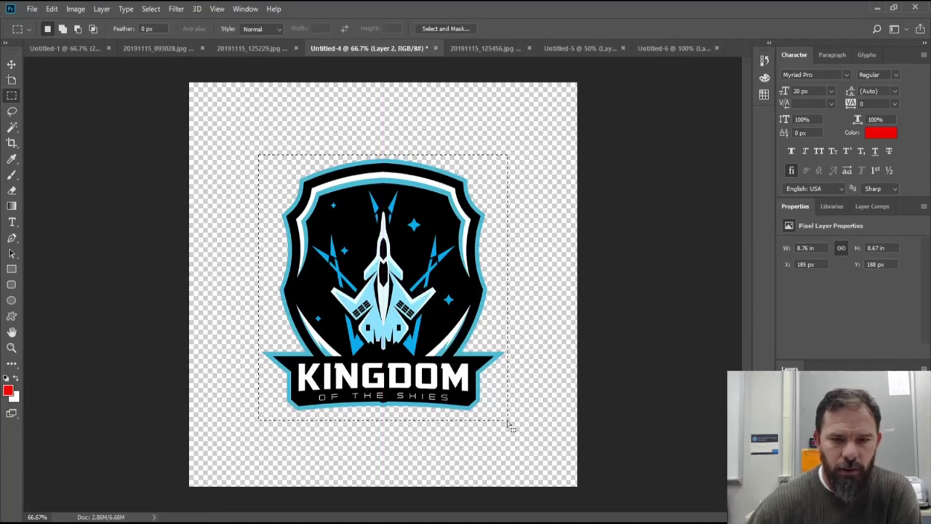
left_click(31, 9)
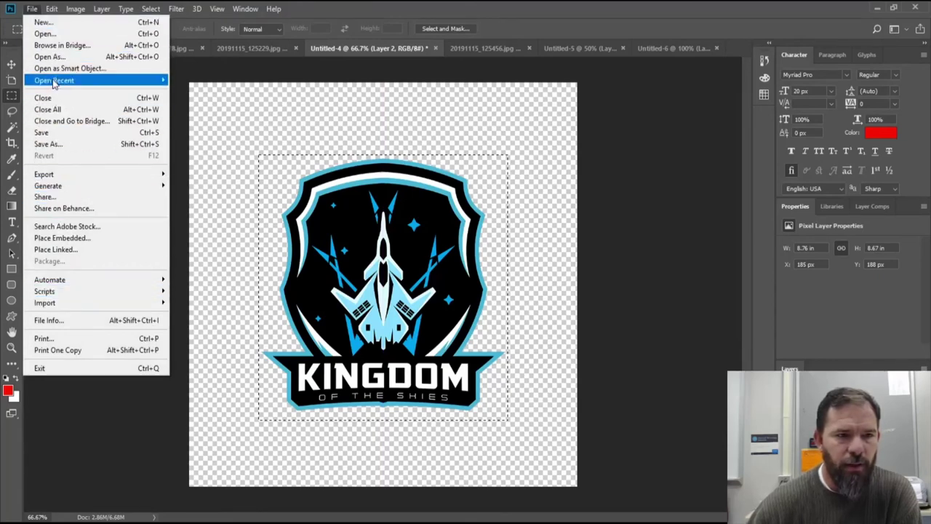
mouse_move(51, 9)
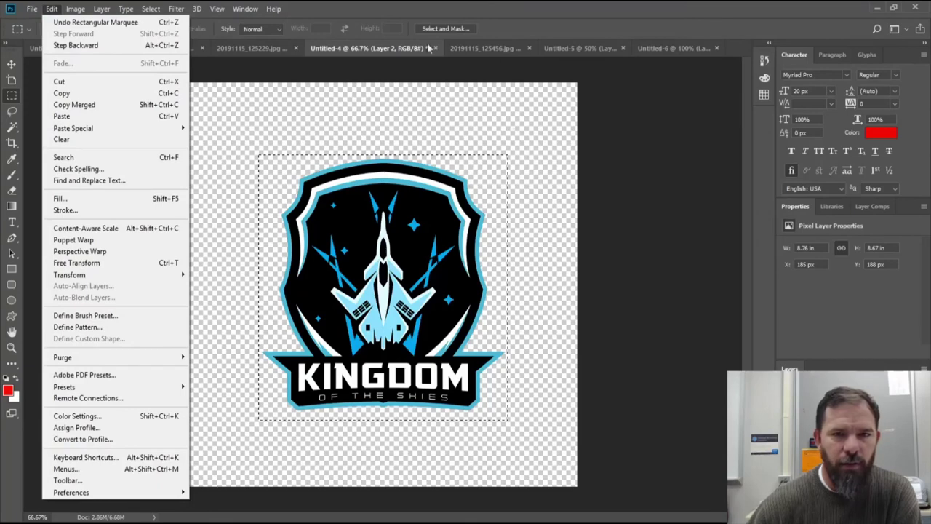
left_click(353, 48)
left_click(220, 128)
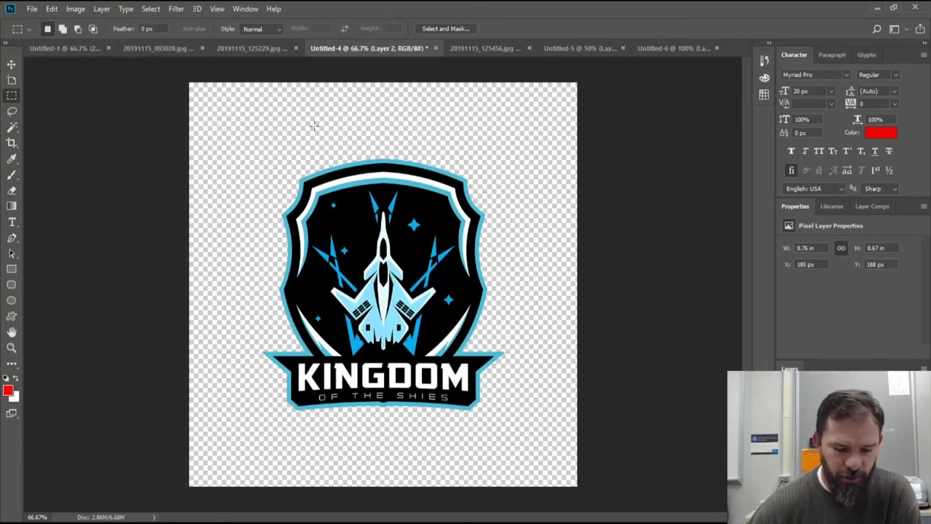
- Reduce the emblem document's canvas to 800 by 800 pixels around its centre, accepting the clipping
left_click(80, 9)
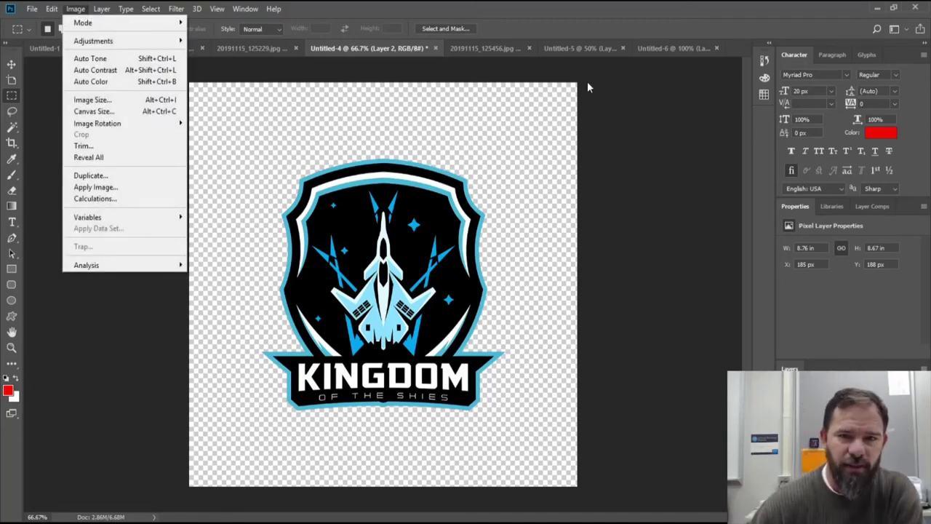
left_click(122, 112)
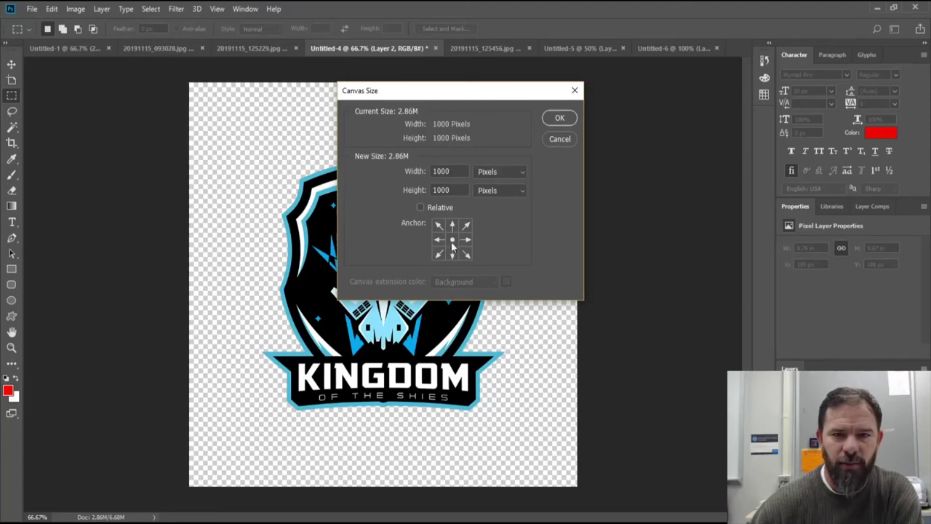
left_click(489, 171)
left_click(502, 172)
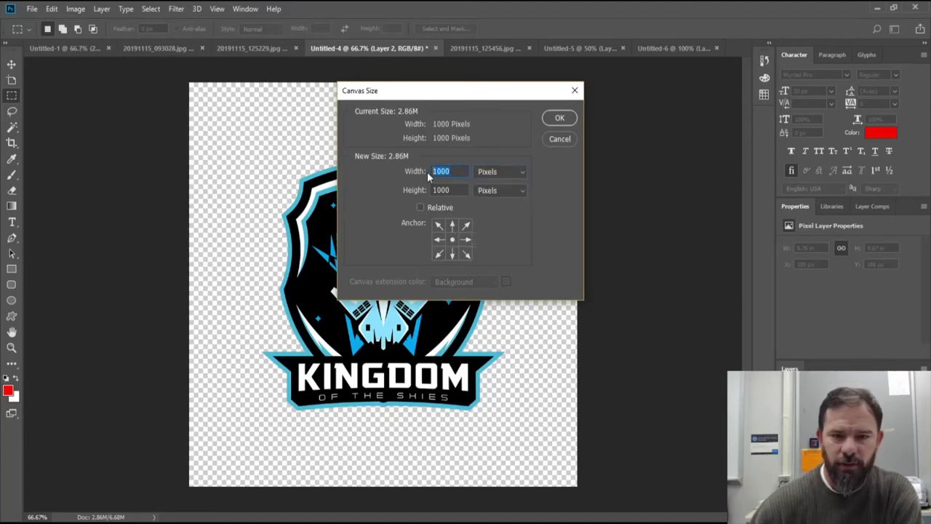
type("80")
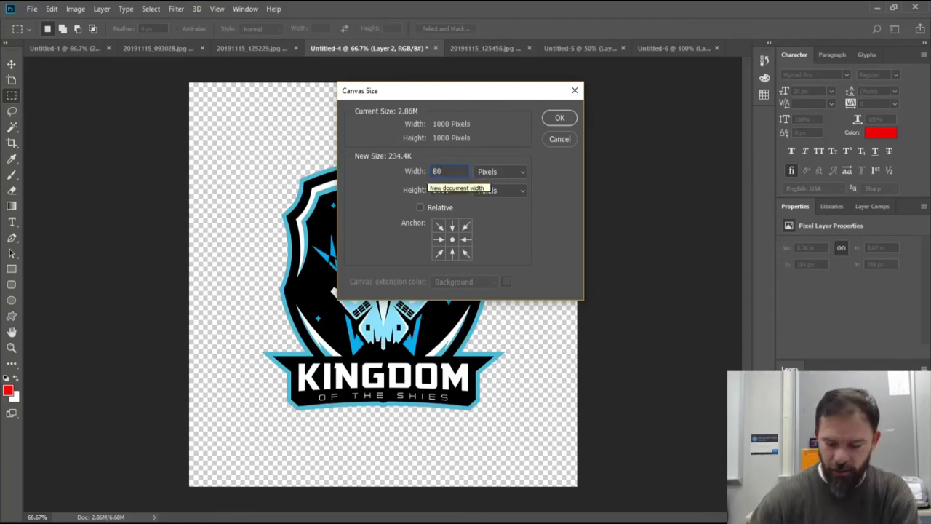
type("0")
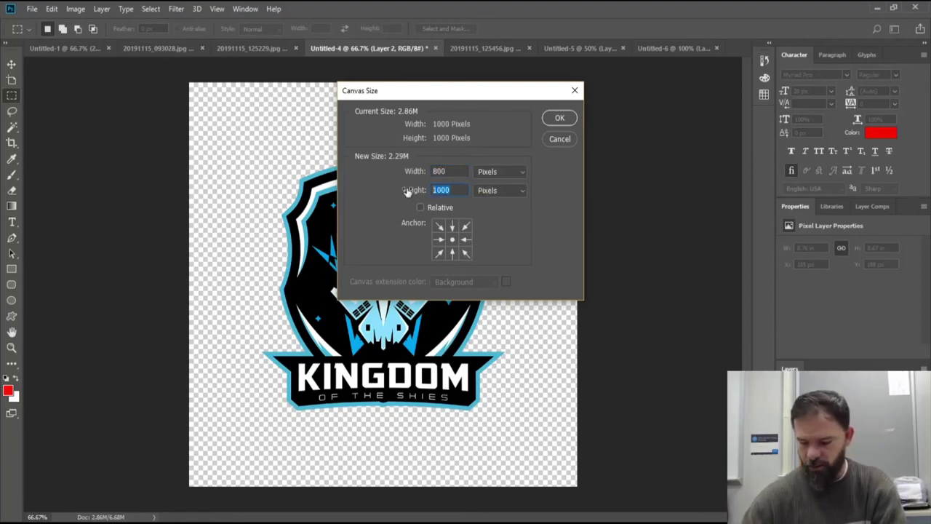
type("800")
left_click(559, 120)
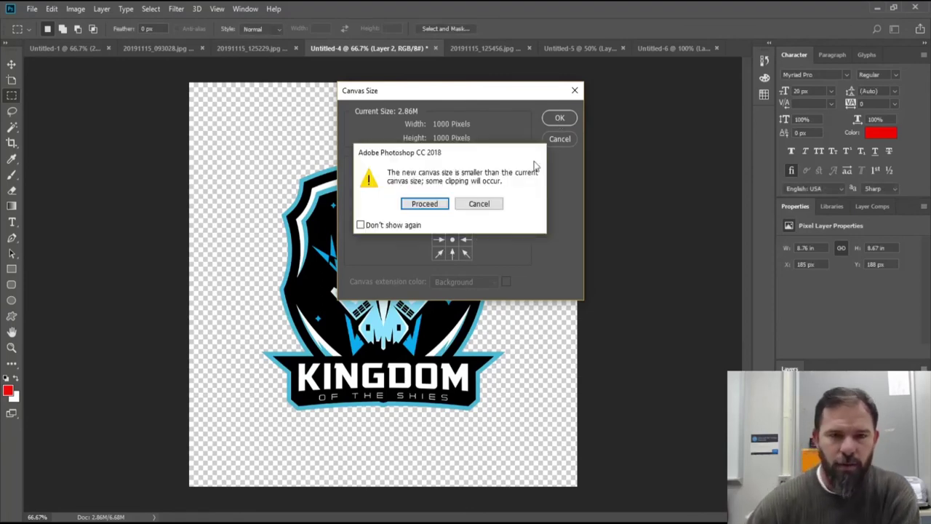
left_click(426, 205)
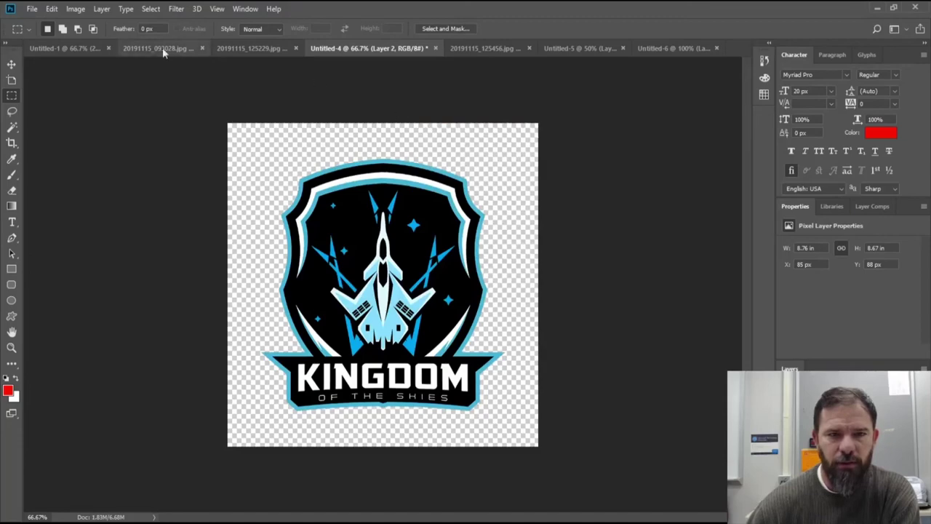
- Try reducing the emblem's canvas to 600 pixels wide and 750 pixels high, and undo the resize
left_click(73, 10)
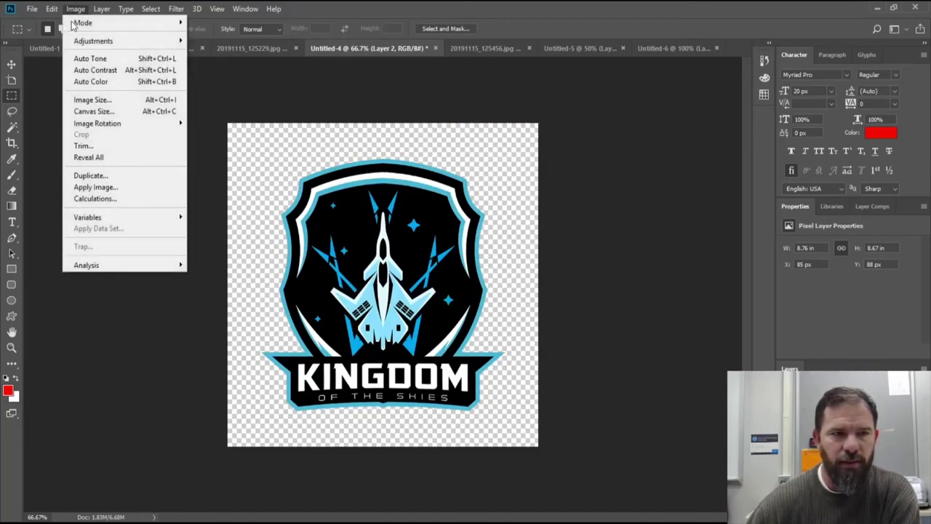
left_click(107, 112)
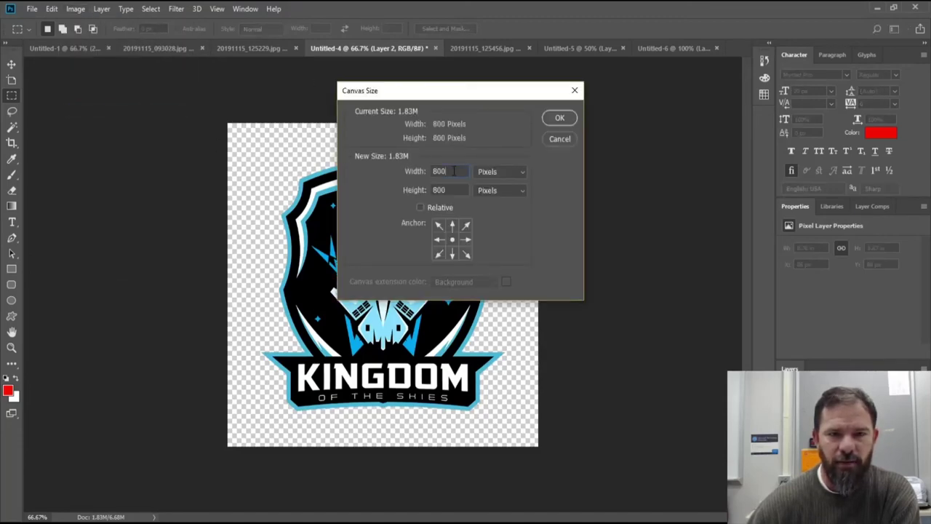
type("700")
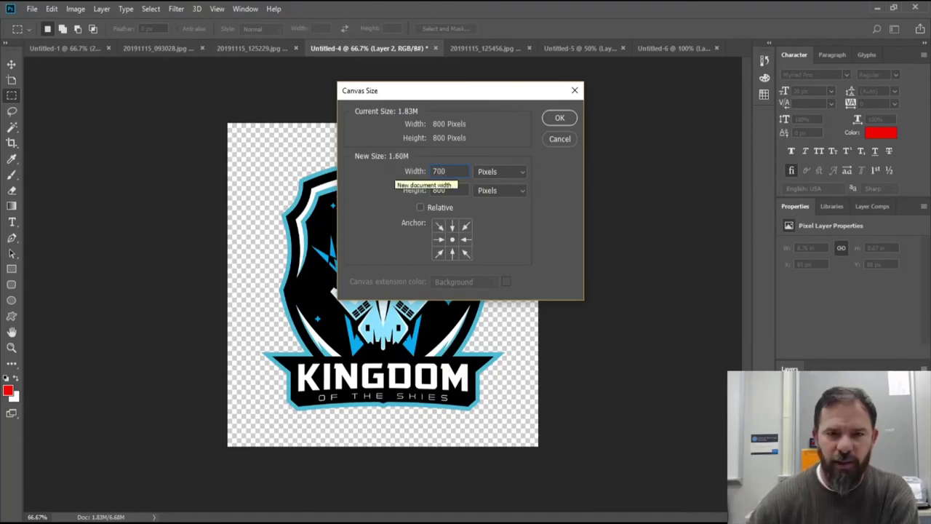
left_click(453, 188)
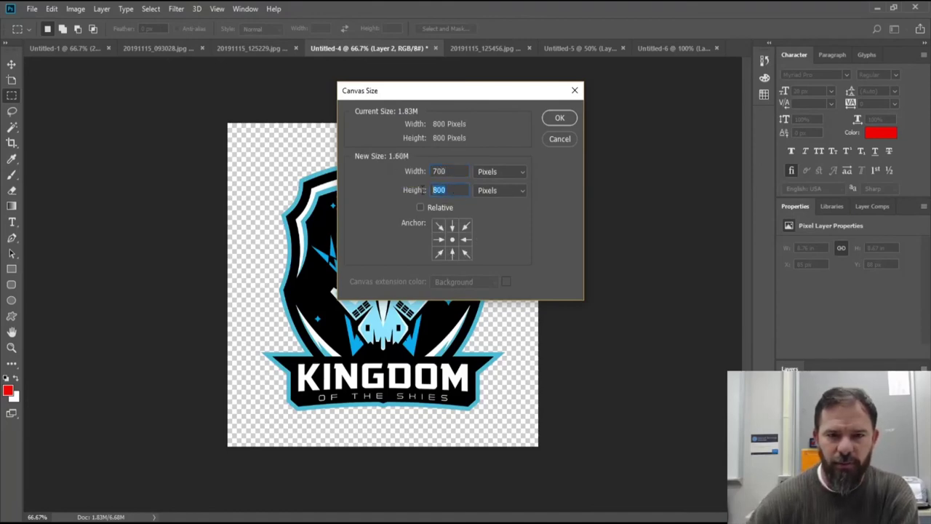
type("750")
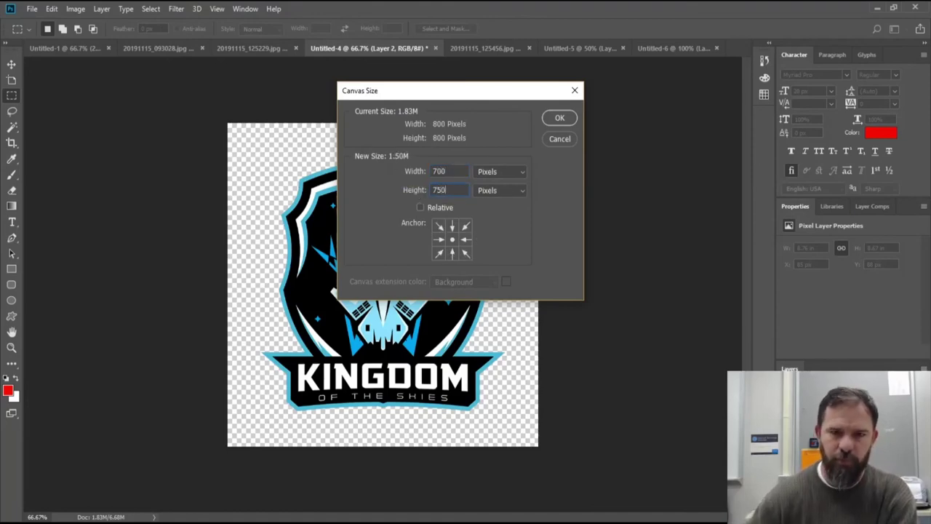
type("600")
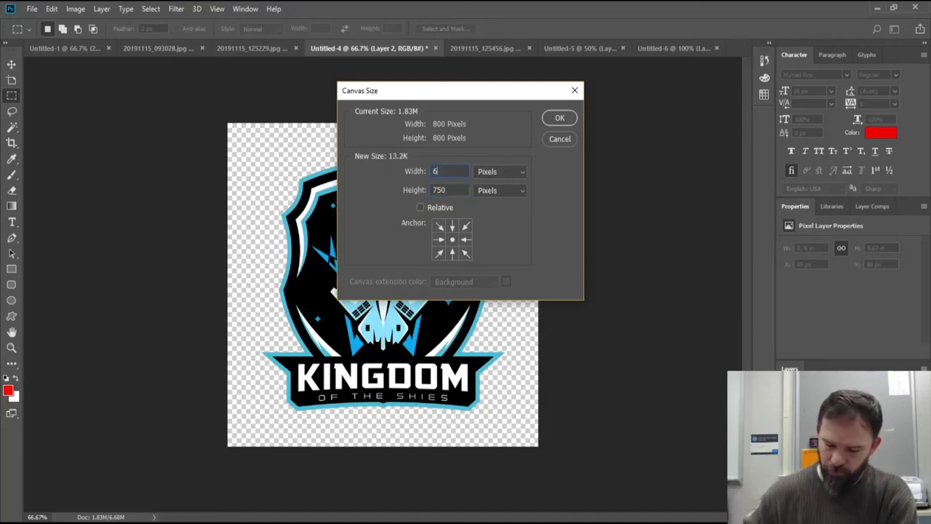
left_click(554, 119)
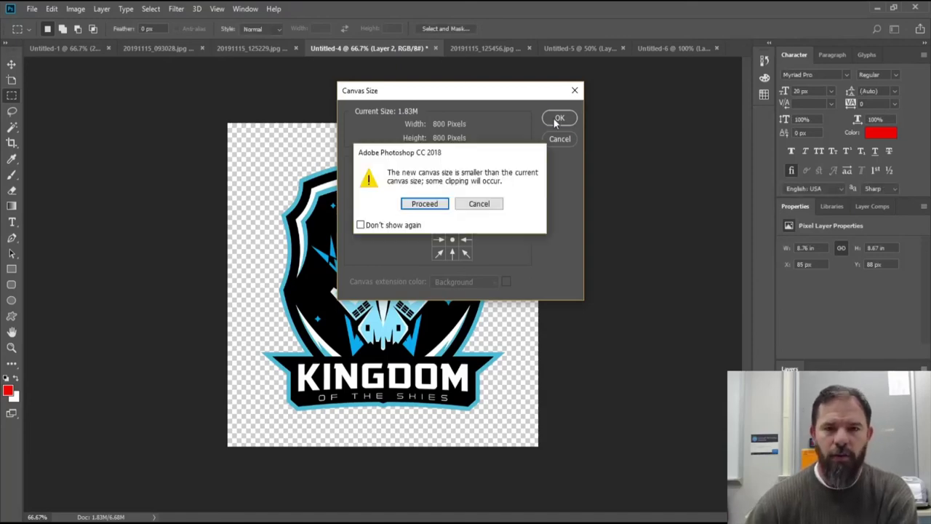
key("Return")
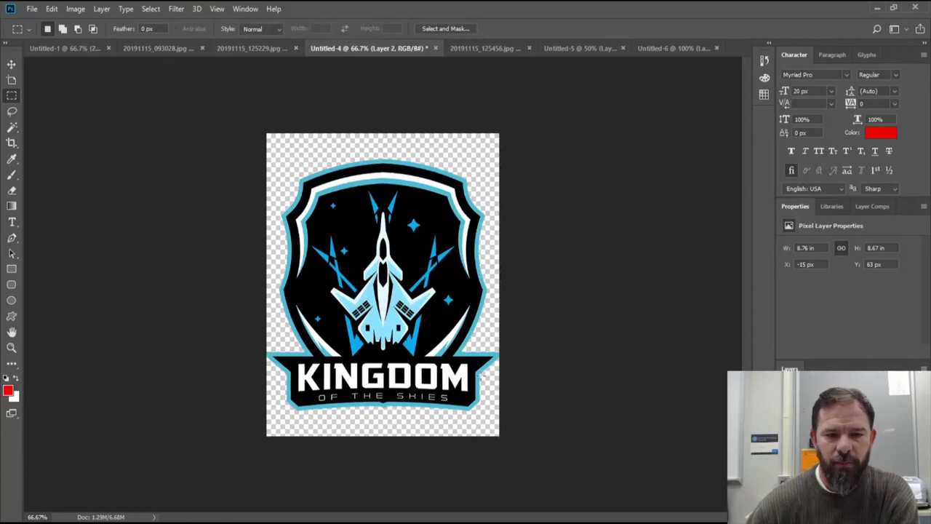
key("ctrl+z")
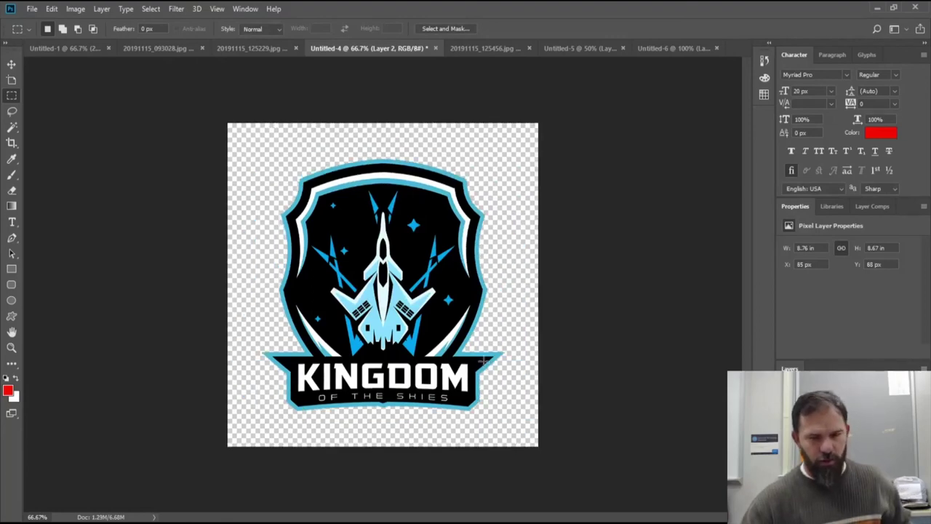
- Set the emblem's canvas size to 750 pixels wide and 700 pixels high, accepting the clipping, and display it at 100%
left_click(102, 9)
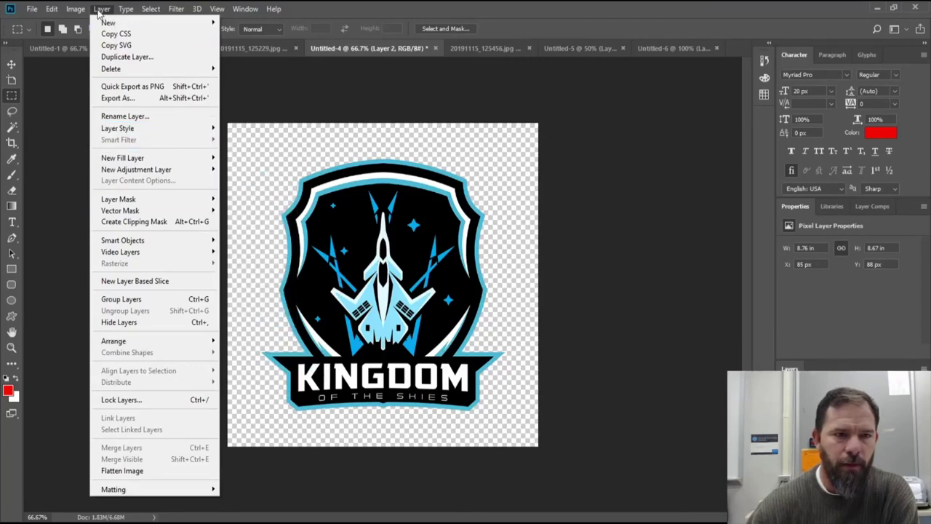
mouse_move(76, 9)
left_click(88, 111)
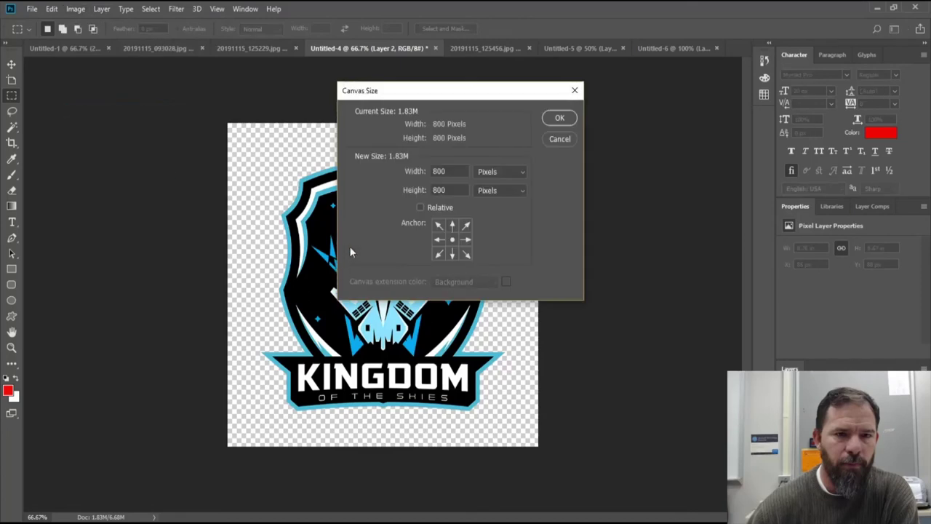
type("750")
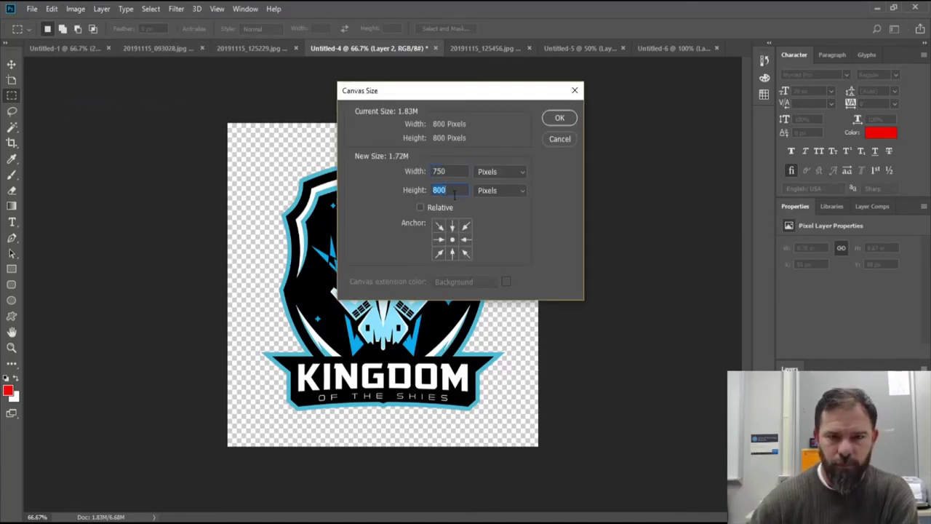
type("700")
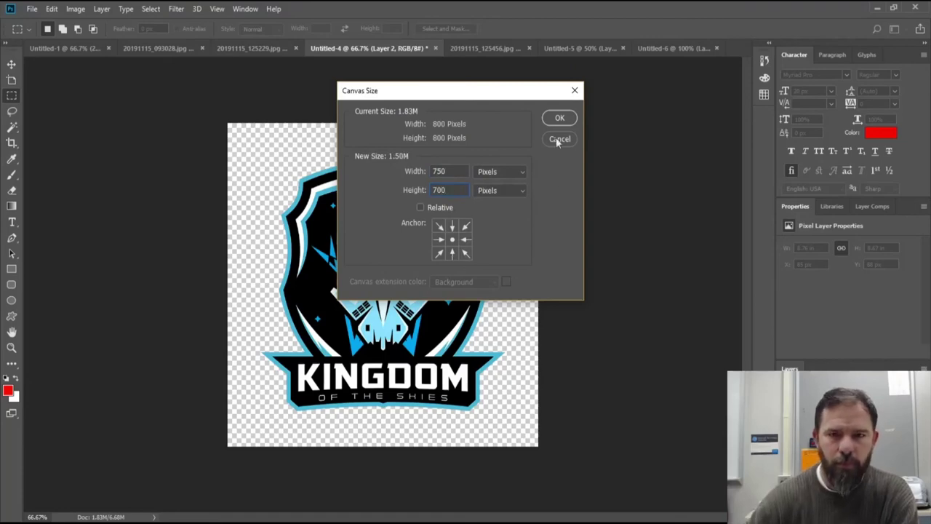
key("Return")
left_click(425, 204)
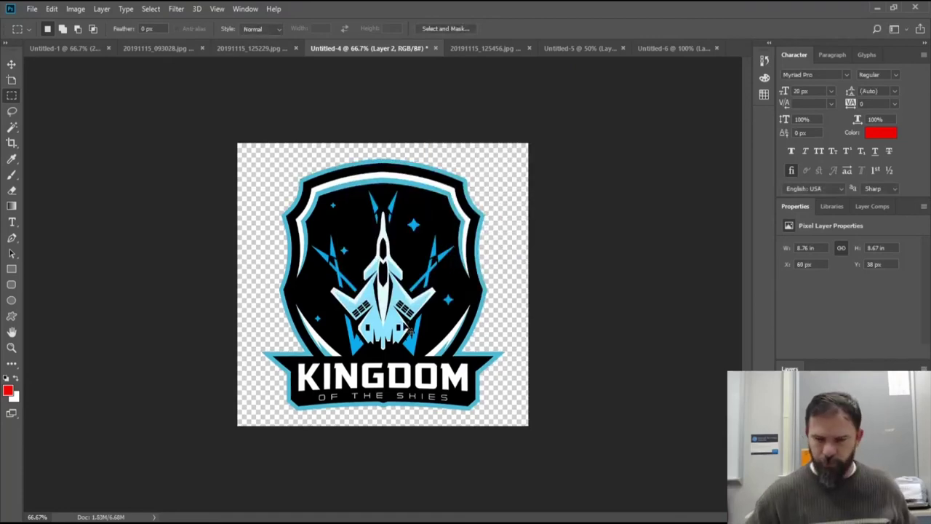
key("ctrl+1")
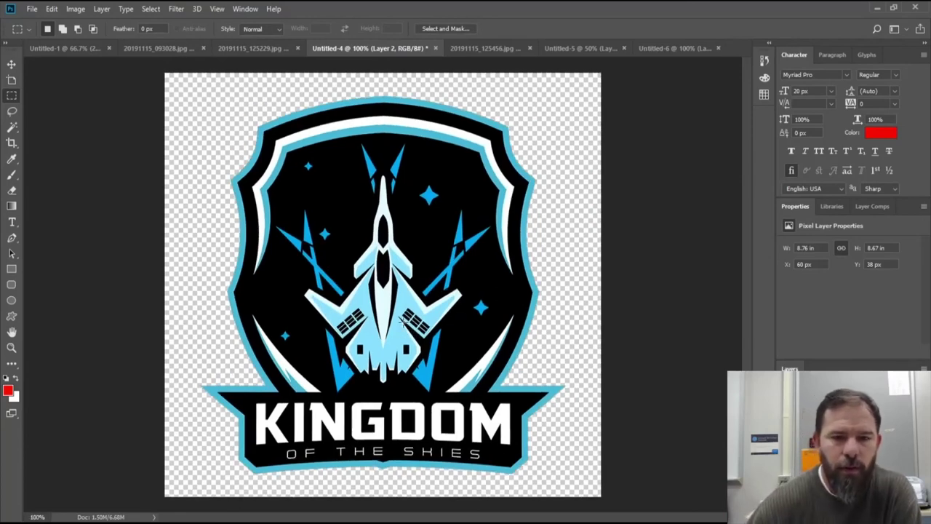
- Activate the Quick Selection tool and clear the existing selection in the statue photo 20191115_125229.jpg
left_click(12, 128)
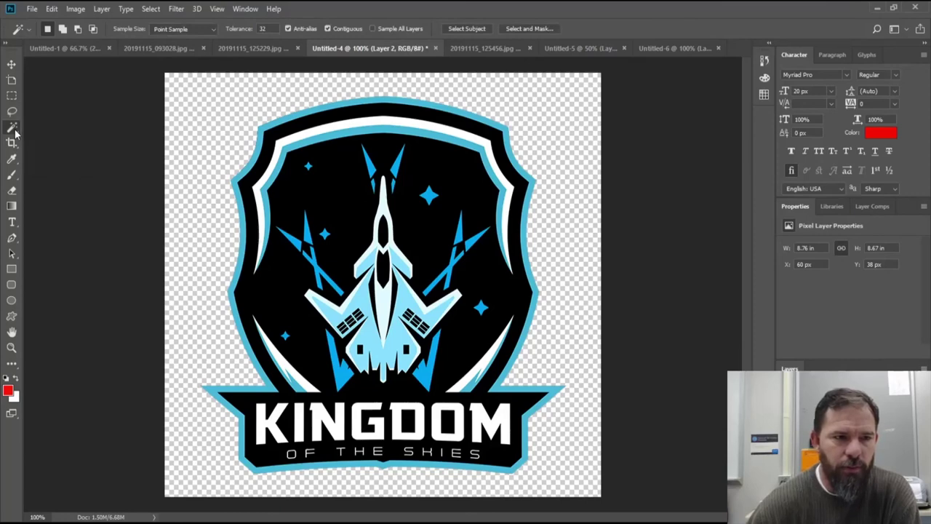
right_click(14, 134)
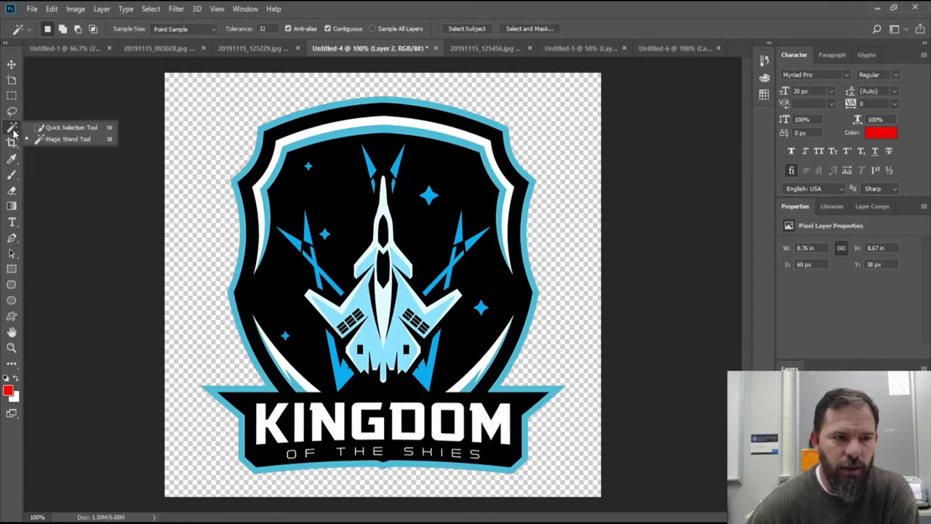
left_click(57, 129)
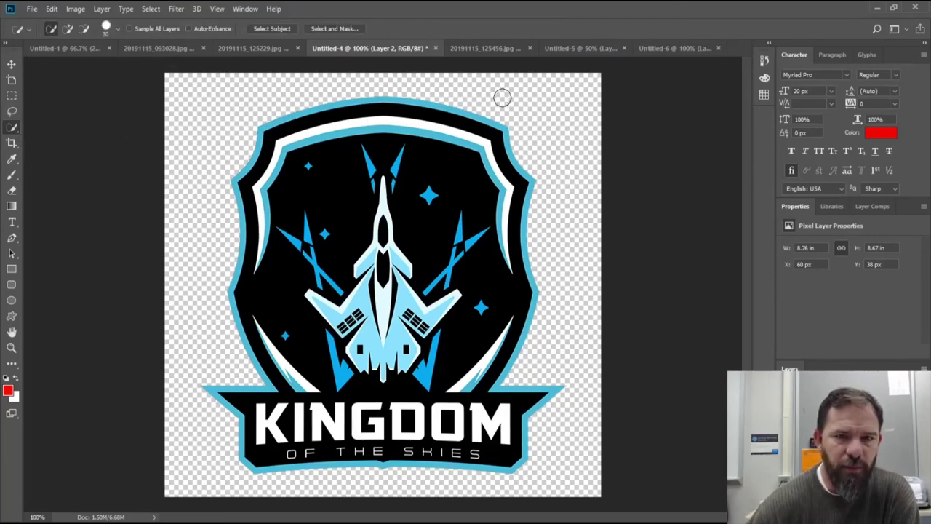
left_click(500, 49)
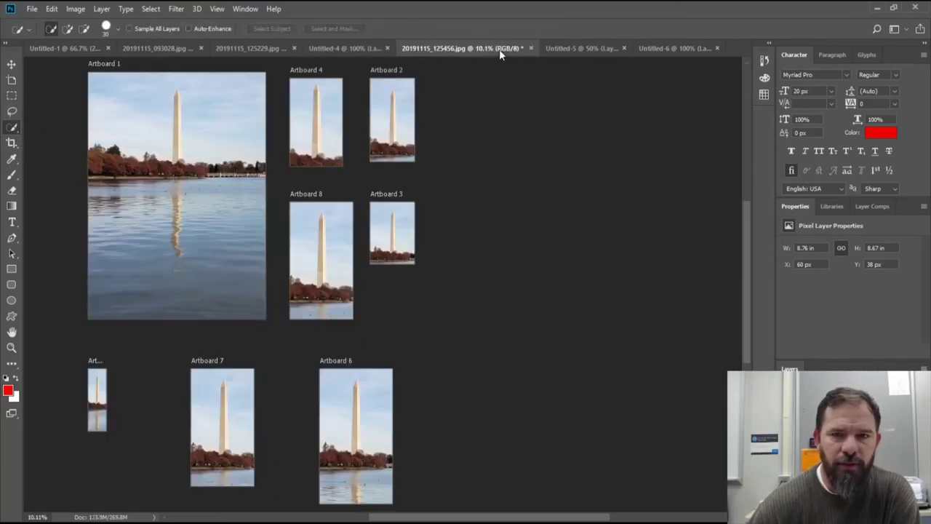
left_click(331, 47)
left_click(267, 47)
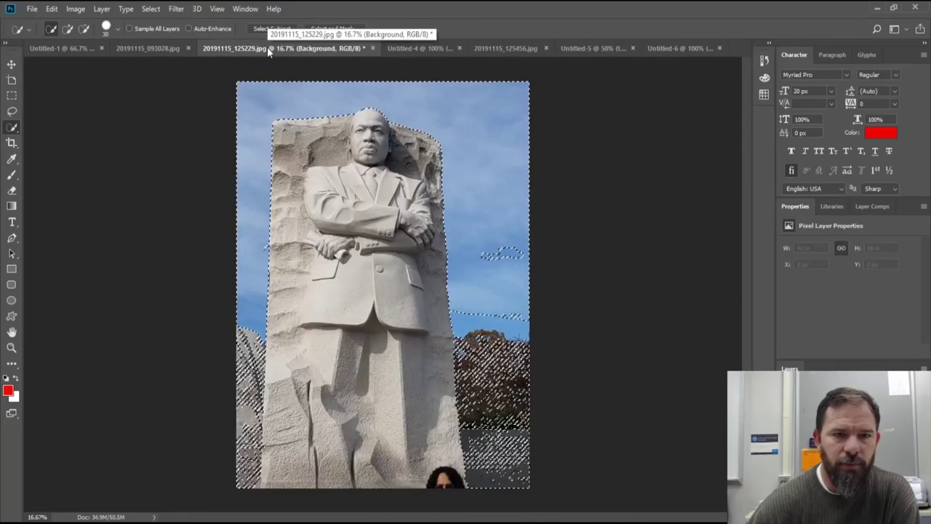
left_click(150, 9)
left_click(157, 33)
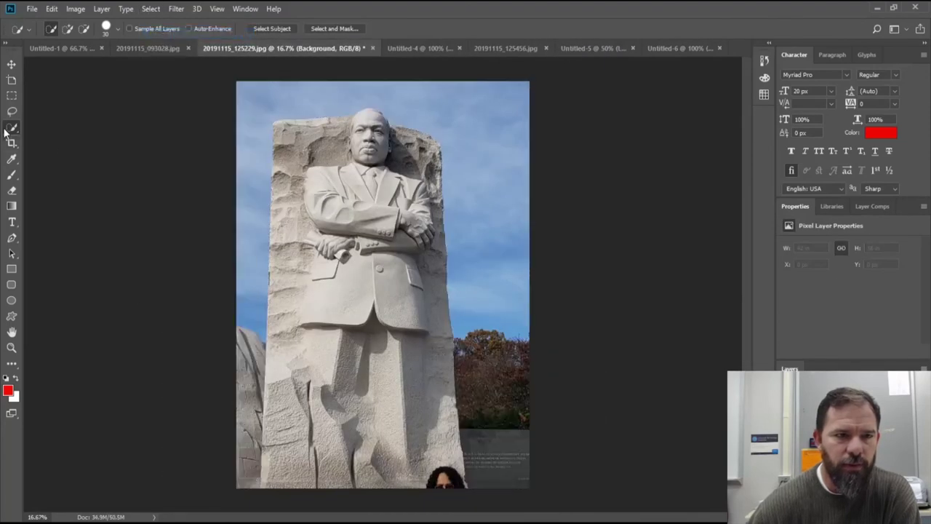
- Quick-select the statue's rock slab along its left side and the stone base across the photo's lower edge
left_click(296, 133)
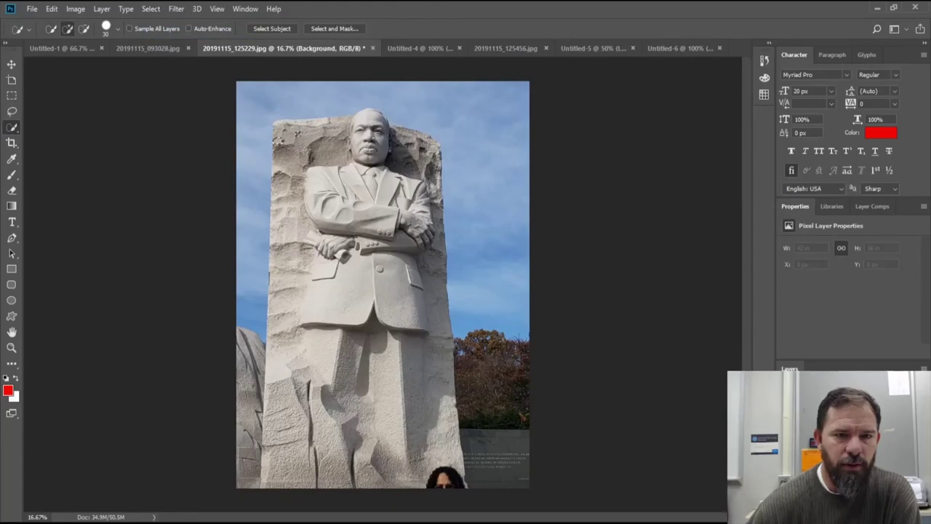
left_click_drag(288, 150, 331, 182)
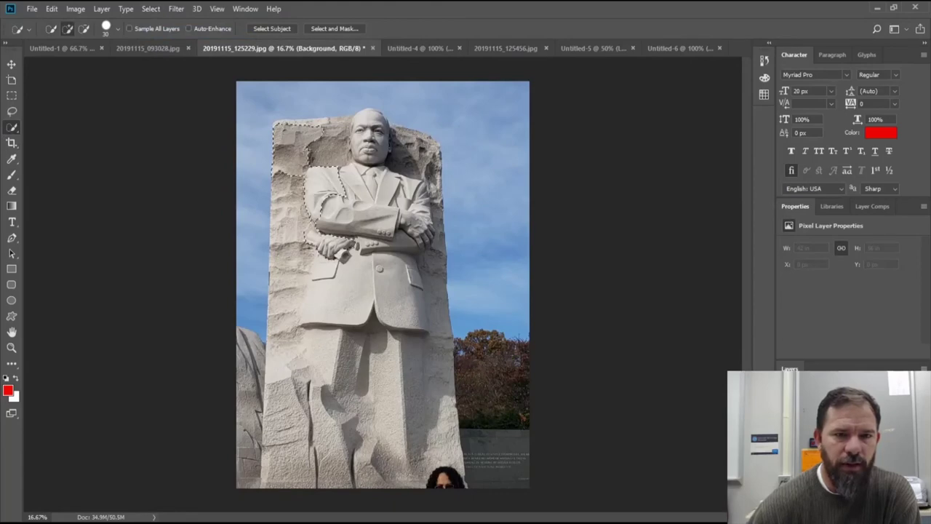
mouse_move(301, 248)
left_mouse_down()
mouse_move(278, 298)
mouse_move(271, 433)
left_mouse_up()
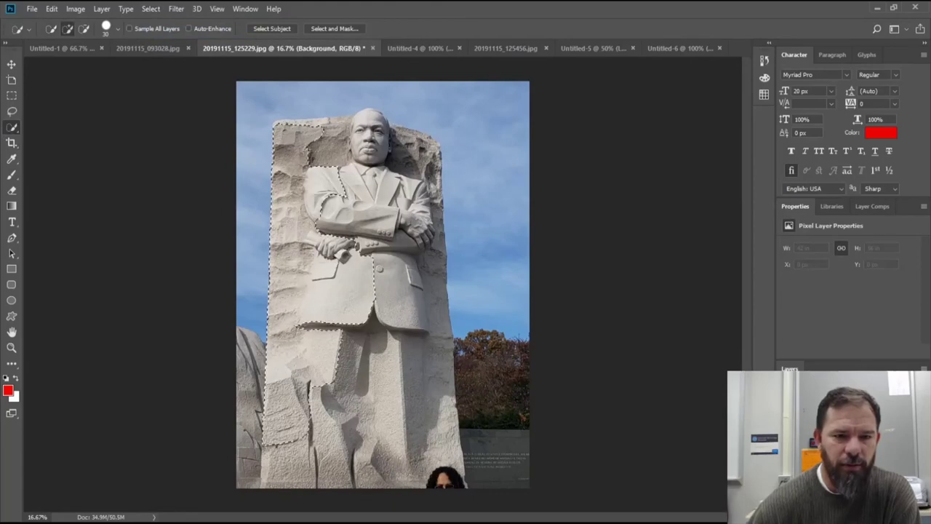
mouse_move(278, 476)
left_mouse_down()
mouse_move(357, 482)
mouse_move(350, 419)
mouse_move(331, 397)
mouse_move(363, 437)
mouse_move(468, 480)
left_mouse_up()
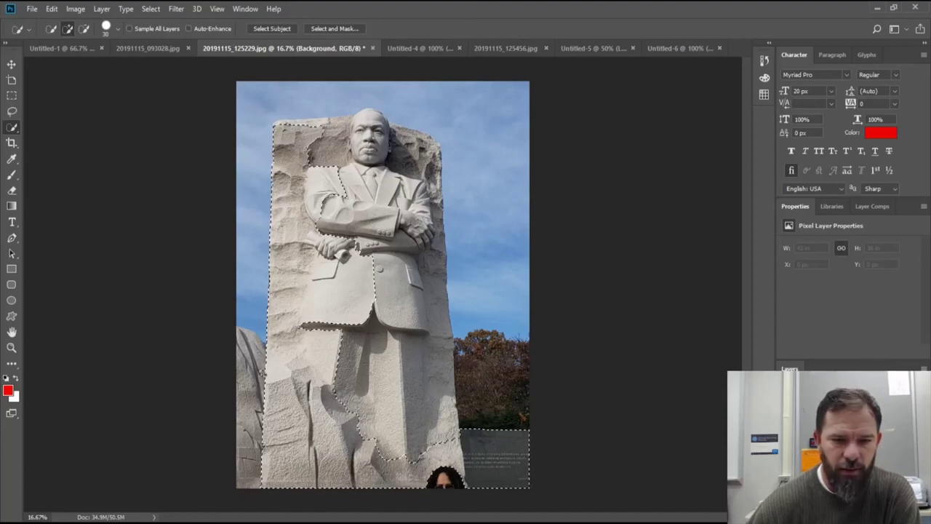
- Add the neighbouring rock at far left, the statue's trousers, jacket, right-hand slab side and head to the selection
left_click_drag(259, 352, 248, 336)
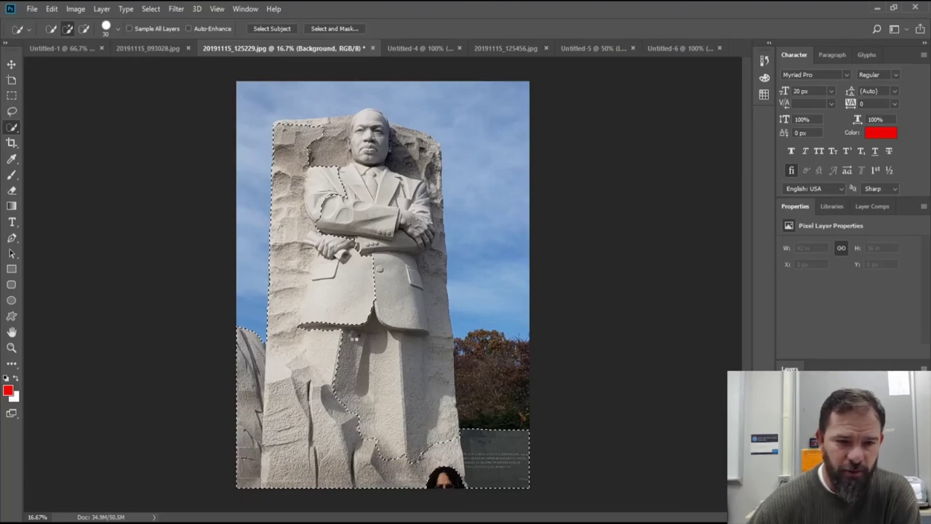
mouse_move(382, 349)
left_mouse_down()
mouse_move(396, 422)
mouse_move(422, 333)
mouse_move(404, 273)
left_mouse_up()
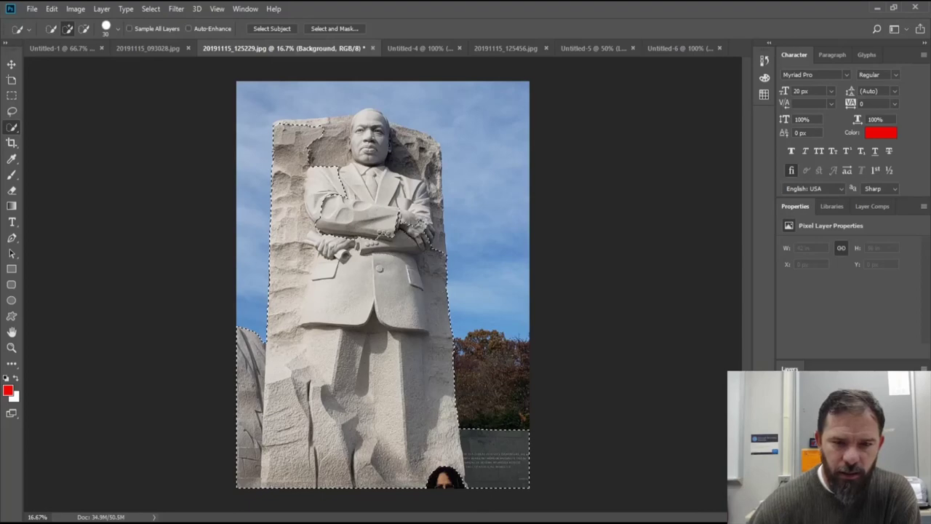
mouse_move(420, 221)
left_mouse_down()
mouse_move(409, 201)
mouse_move(425, 191)
left_mouse_up()
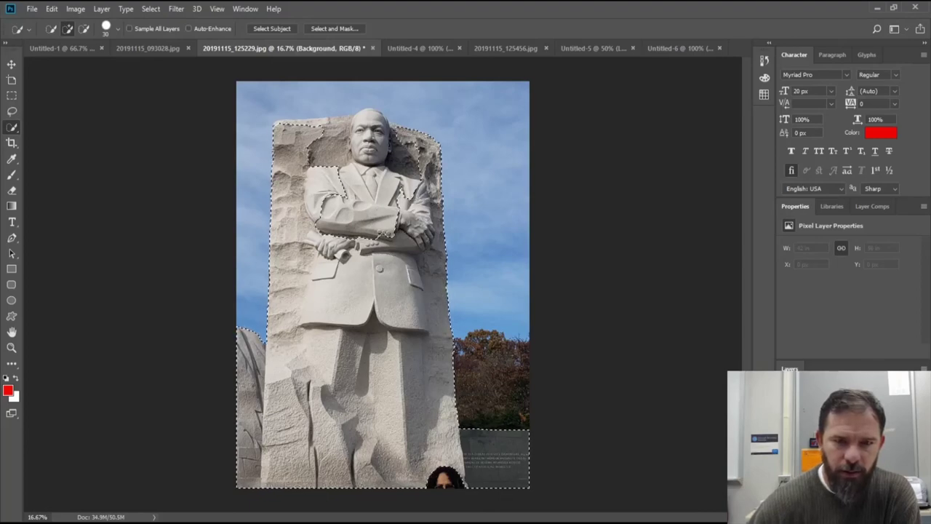
left_click_drag(380, 123, 373, 116)
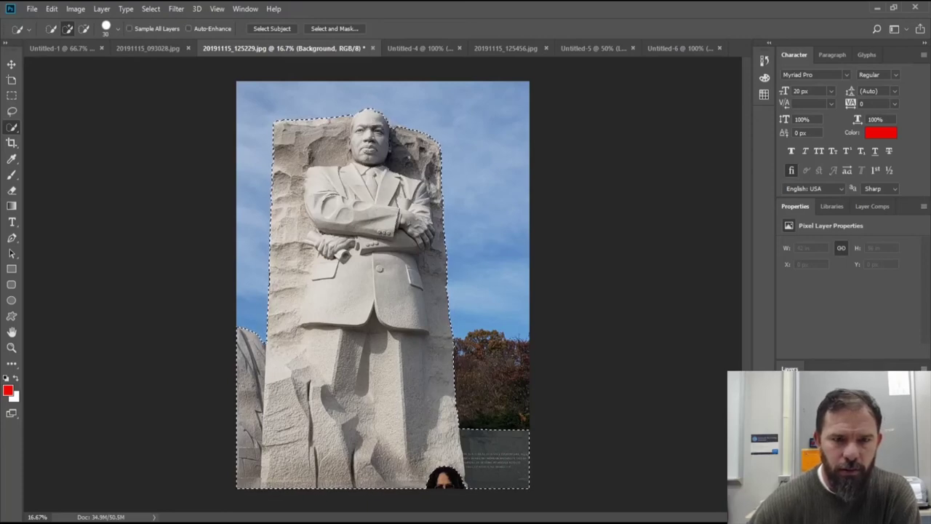
- Examine the selection boundary at 50% magnification around the statue's head, slab sides and base
key("ctrl+plus")
key("ctrl+plus")
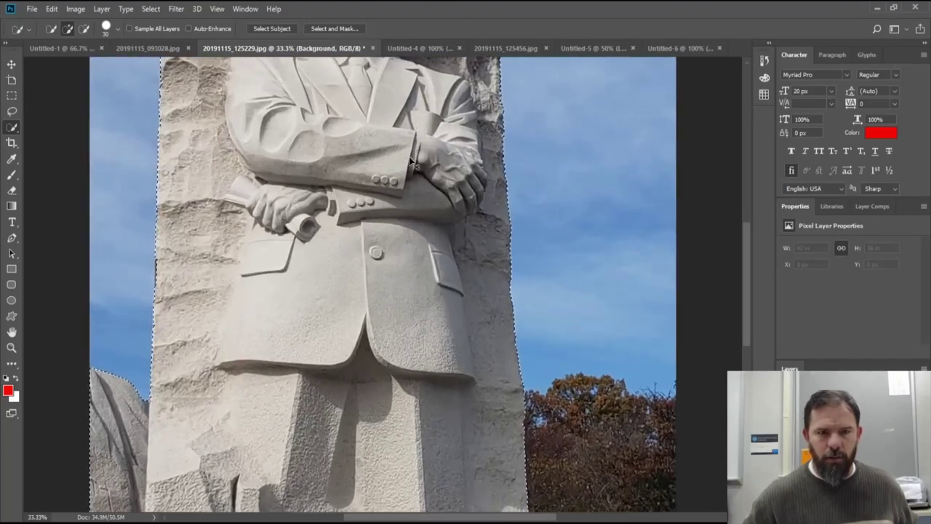
key("ctrl+plus")
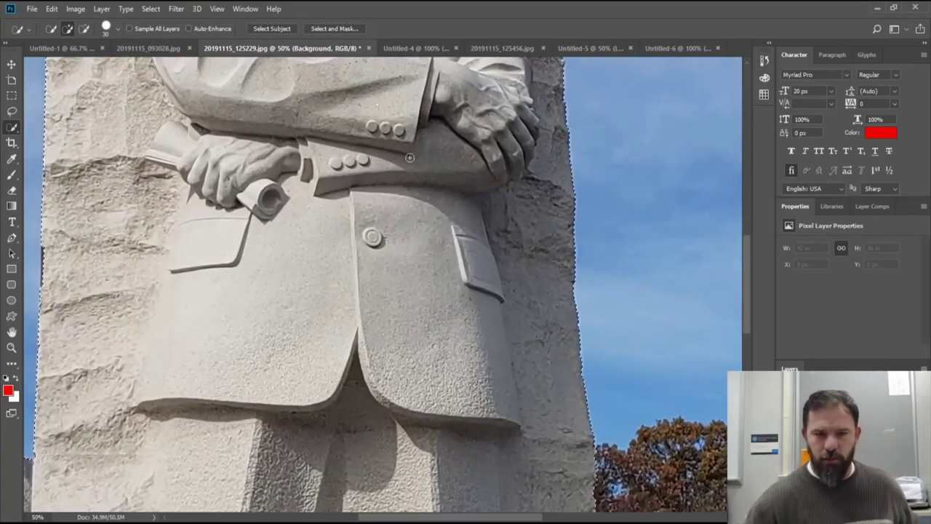
scroll(413, 156, "up", 10)
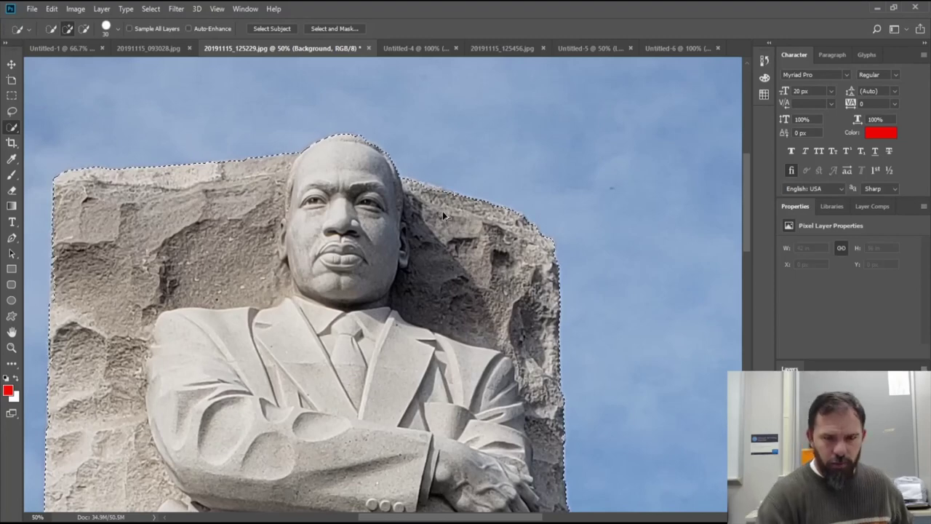
scroll(443, 211, "down", 2)
scroll(444, 212, "down", 10)
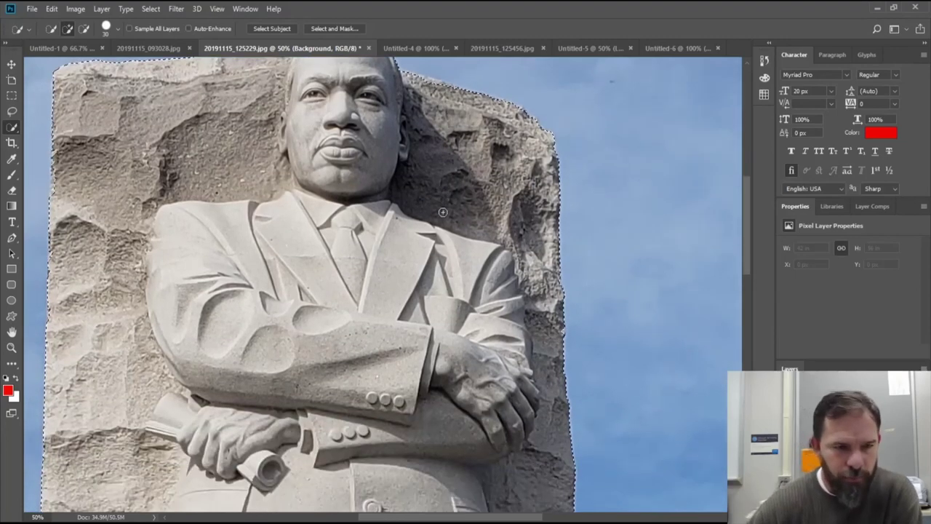
scroll(458, 212, "down", 10)
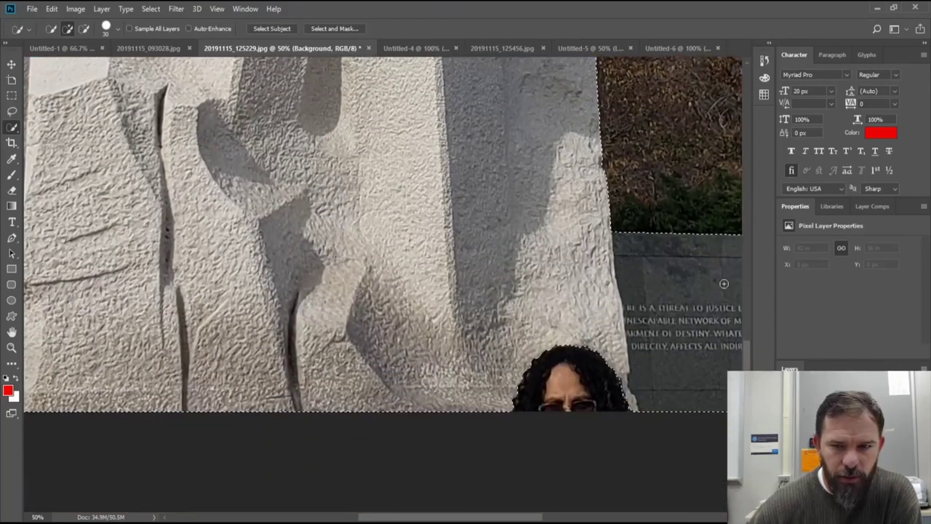
scroll(669, 277, "up", 4)
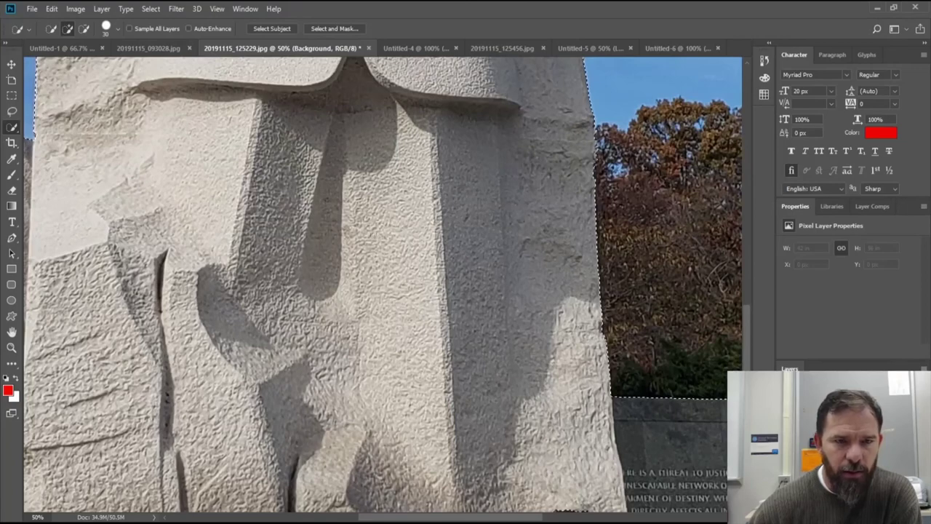
- Cut the selected statue to its own layer, hide the remaining background, and check the isolated result at 25%
key("ctrl+minus")
key("ctrl+minus")
right_click(370, 231)
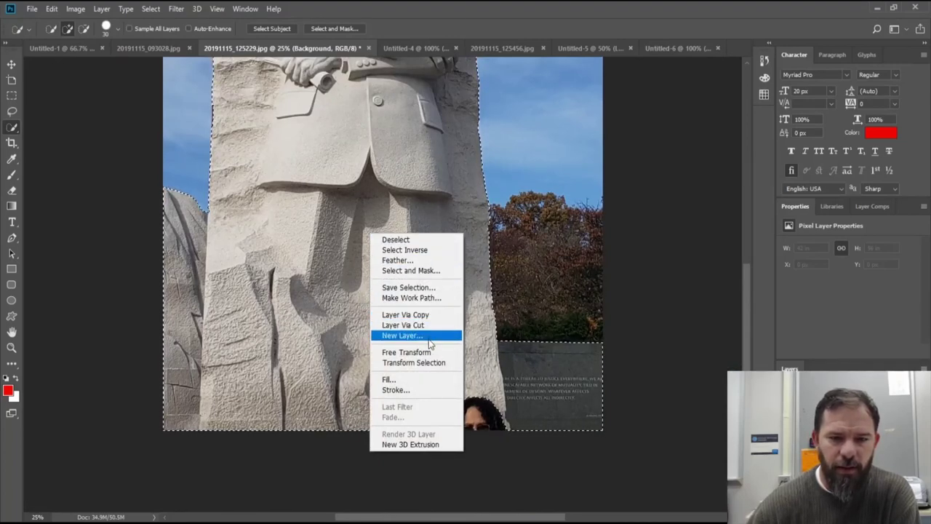
left_click(405, 325)
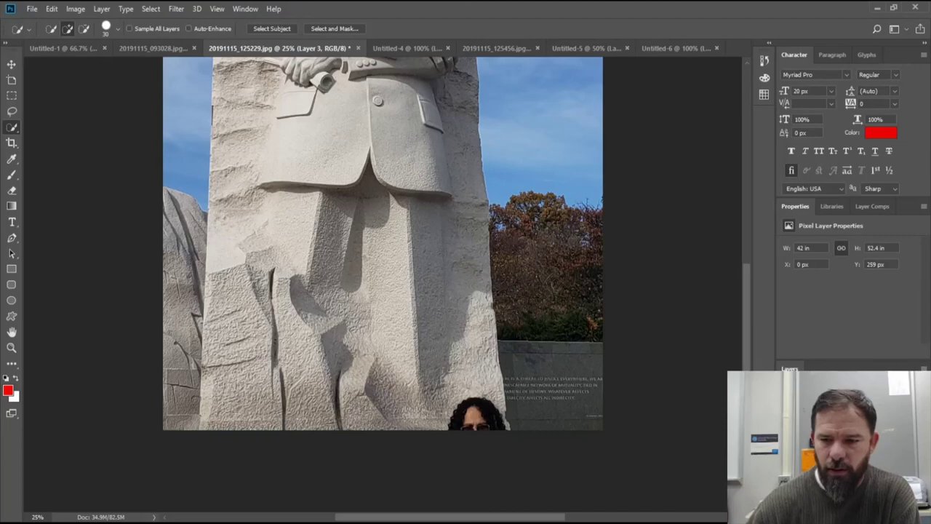
key("ctrl+comma")
scroll(416, 286, "up", 7)
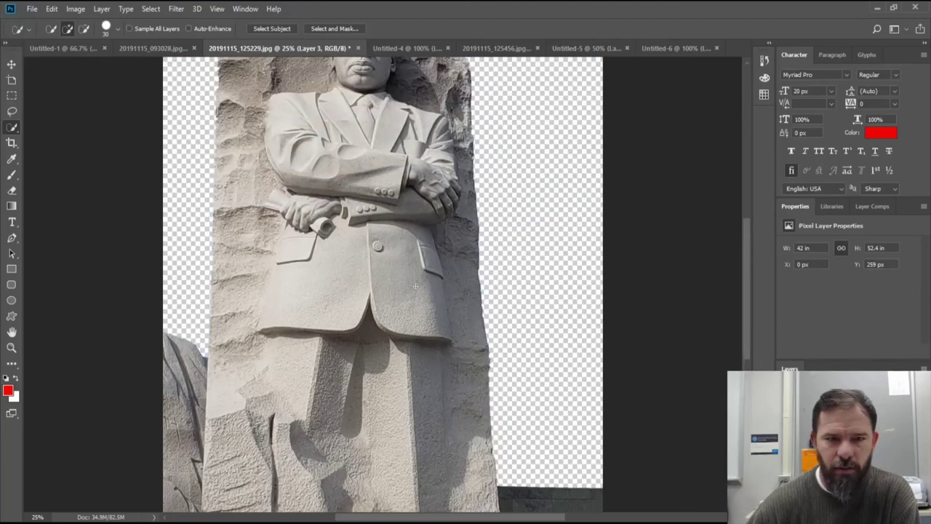
scroll(416, 286, "down", 8)
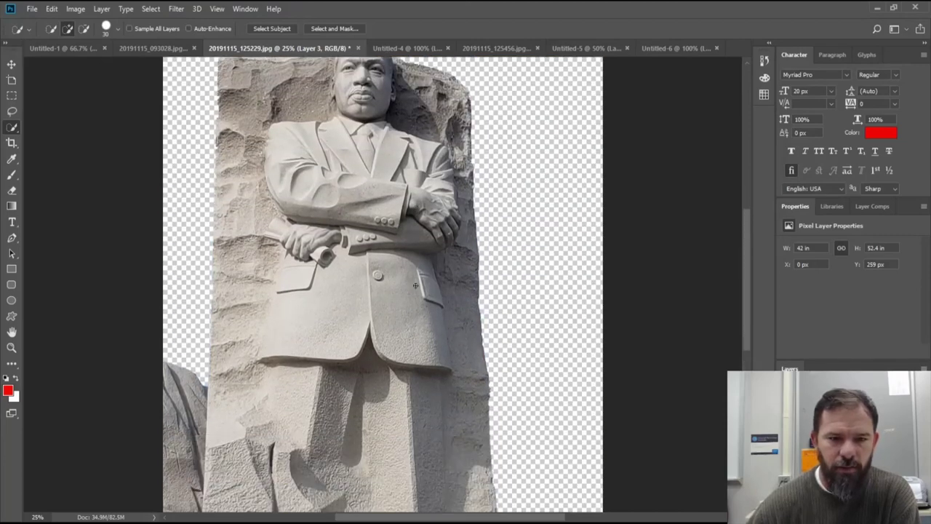
scroll(415, 286, "up", 8)
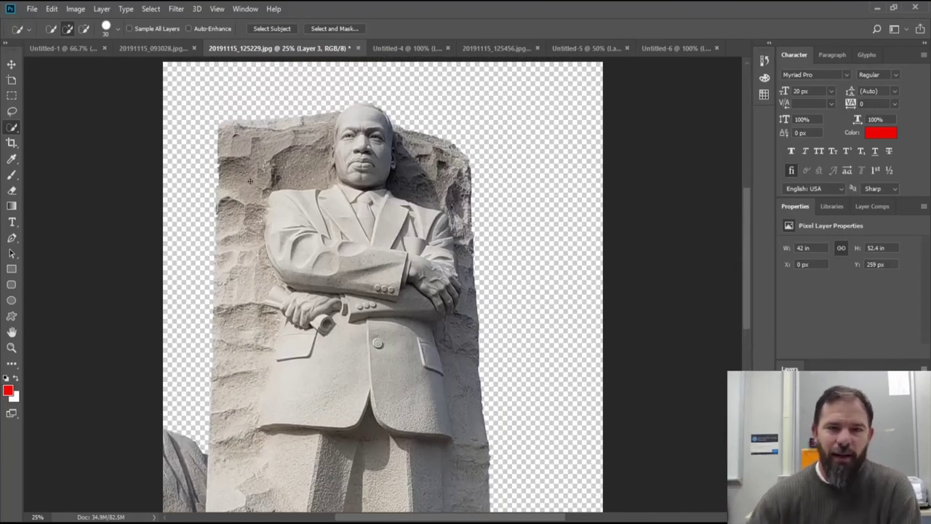
- Activate the Artboard tool after checking the tools grouped with Quick Selection
left_click(13, 128)
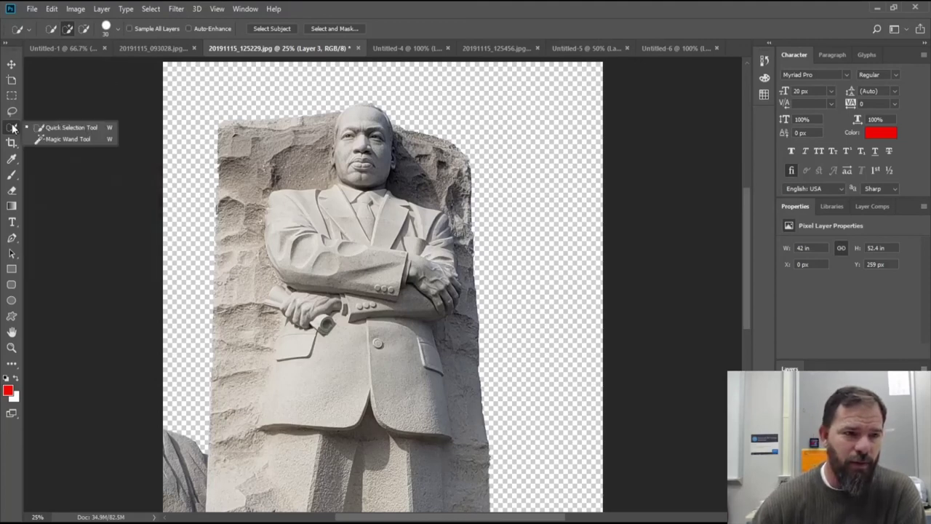
left_click(10, 83)
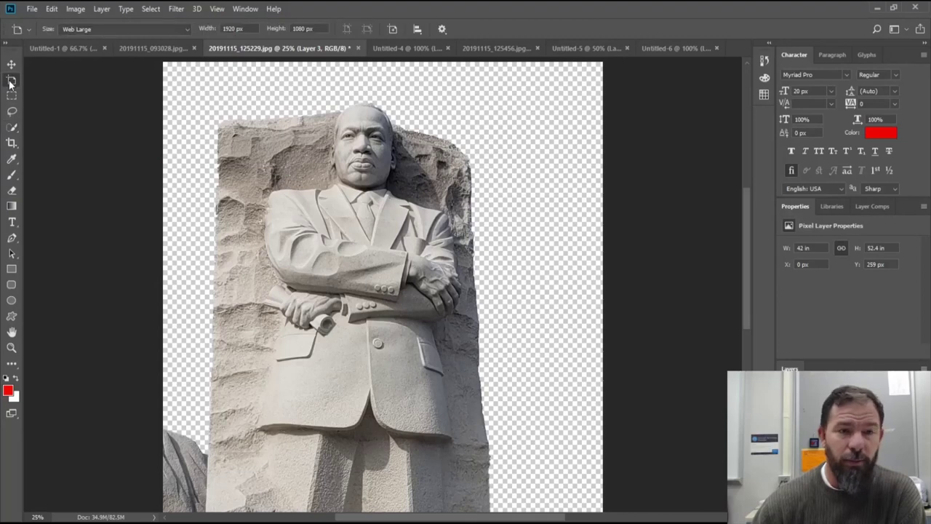